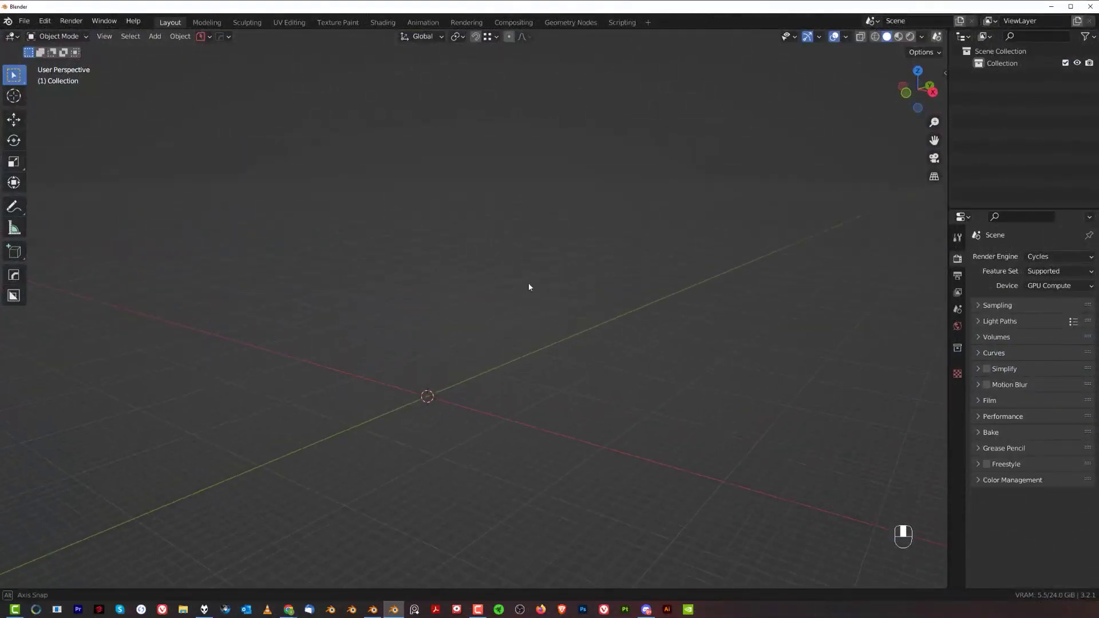
# Add a cylinder mesh at the origin and set its vertices to 24
pyautogui.moveTo(510, 287); pyautogui.dragTo(538, 295, button='middle')
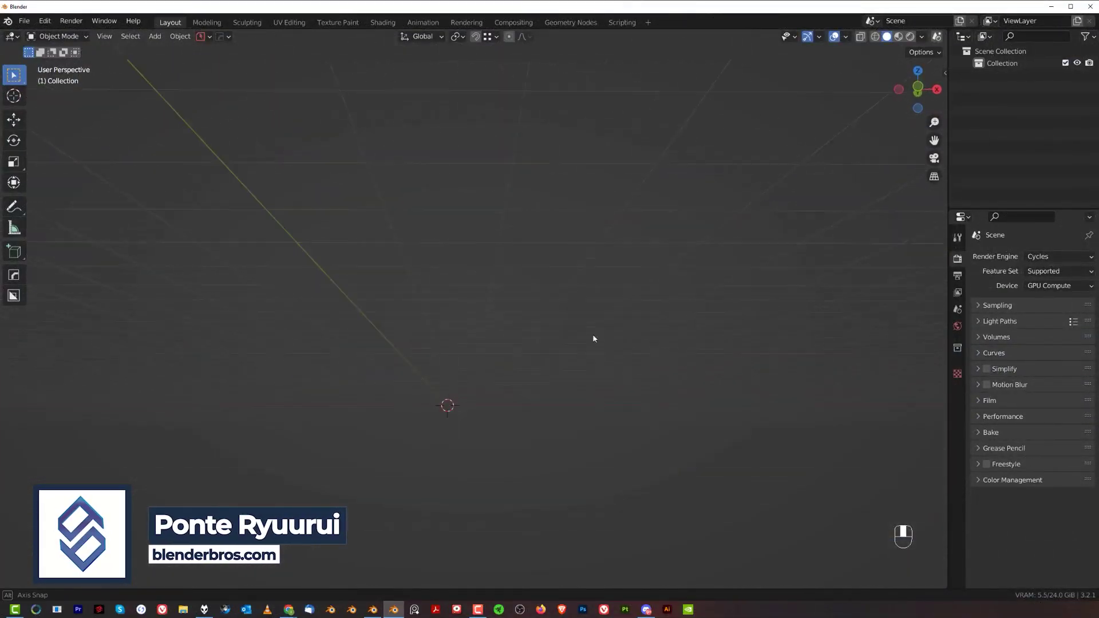
pyautogui.moveTo(520, 381); pyautogui.dragTo(549, 249, button='middle')
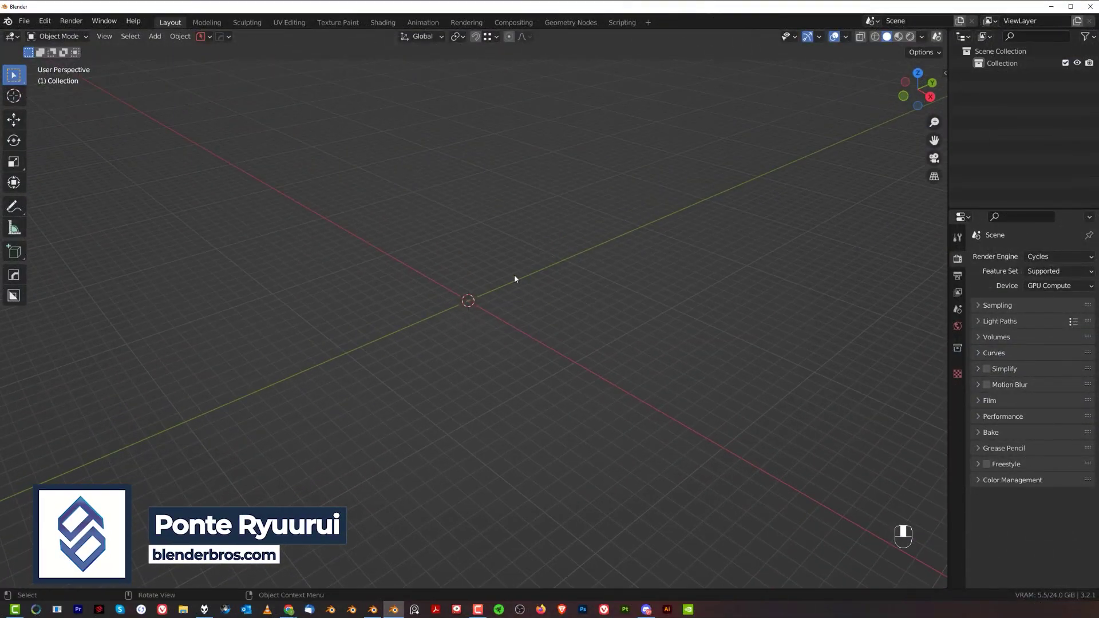
pyautogui.hotkey('shift', 'a')
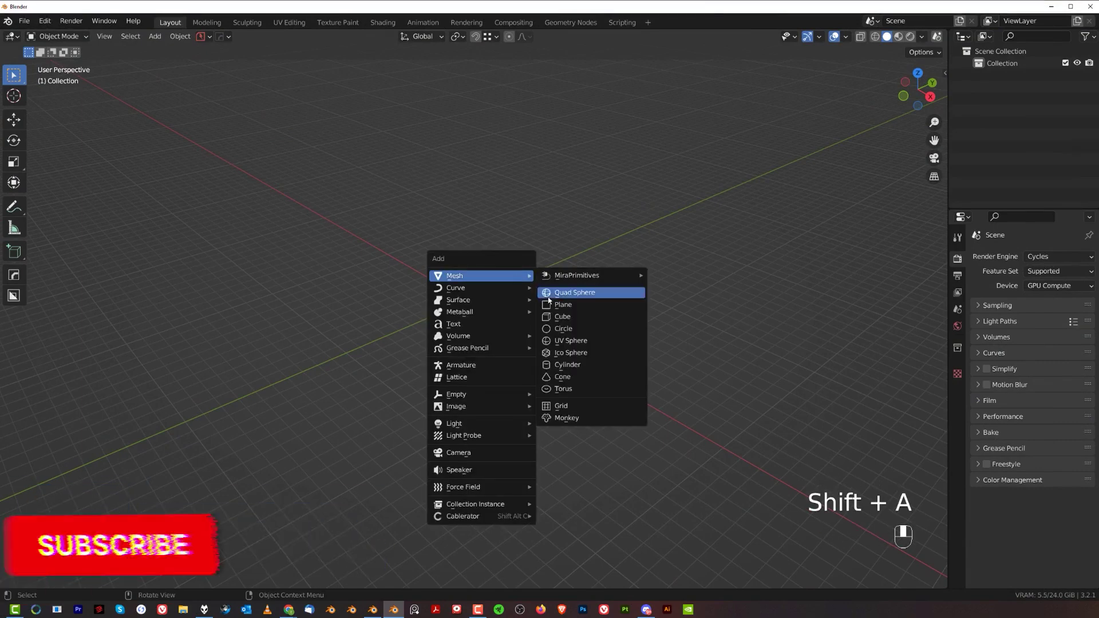
pyautogui.click(578, 365)
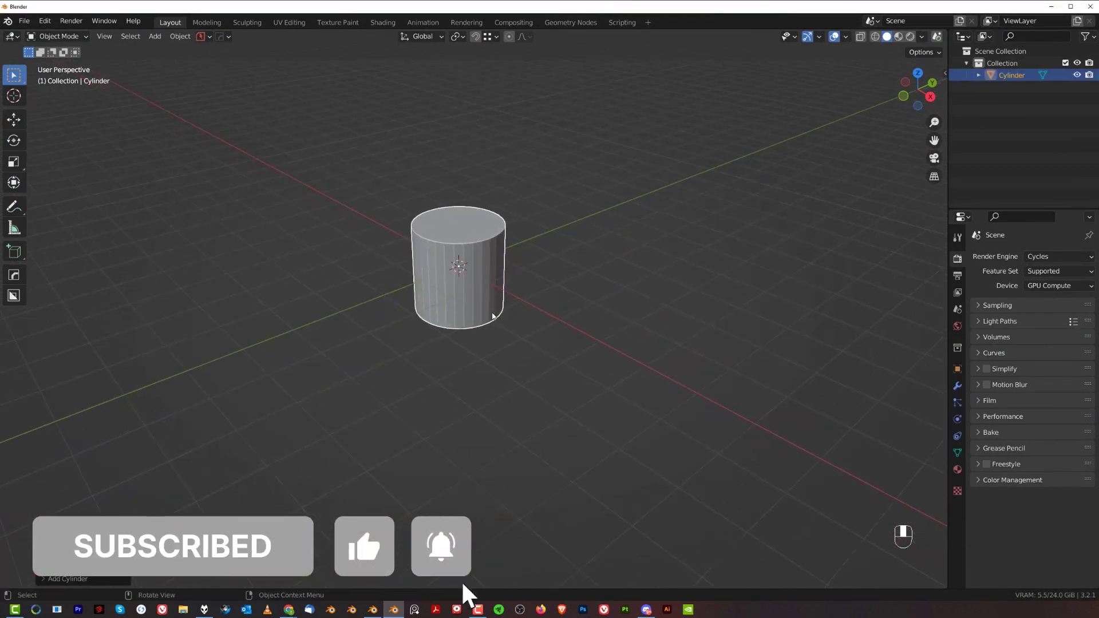
pyautogui.scroll(5, 492, 314)
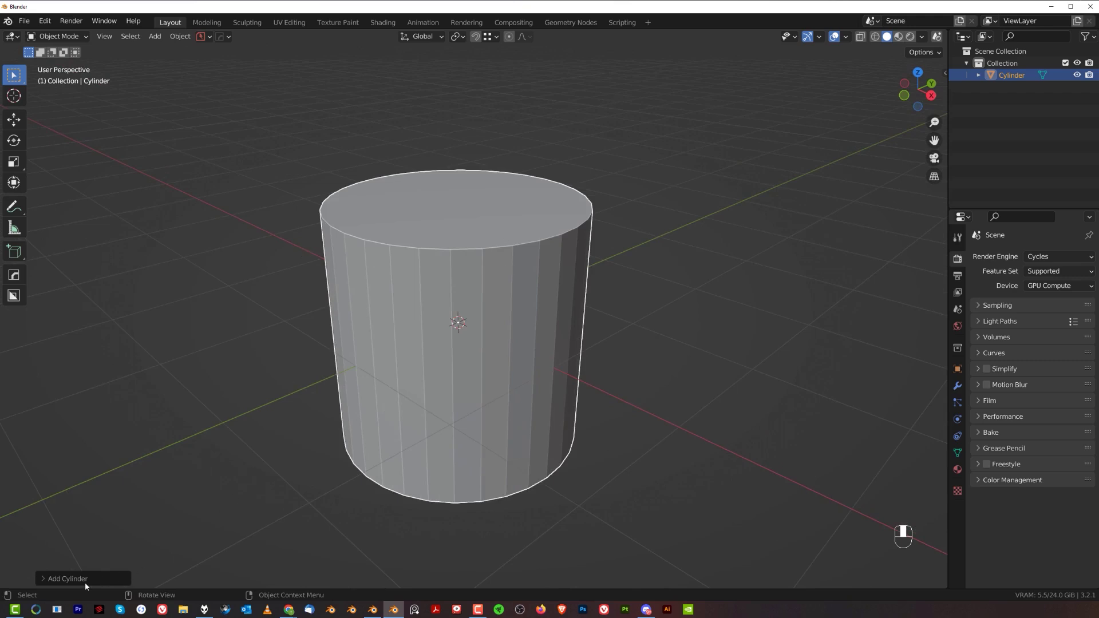
pyautogui.click(84, 580)
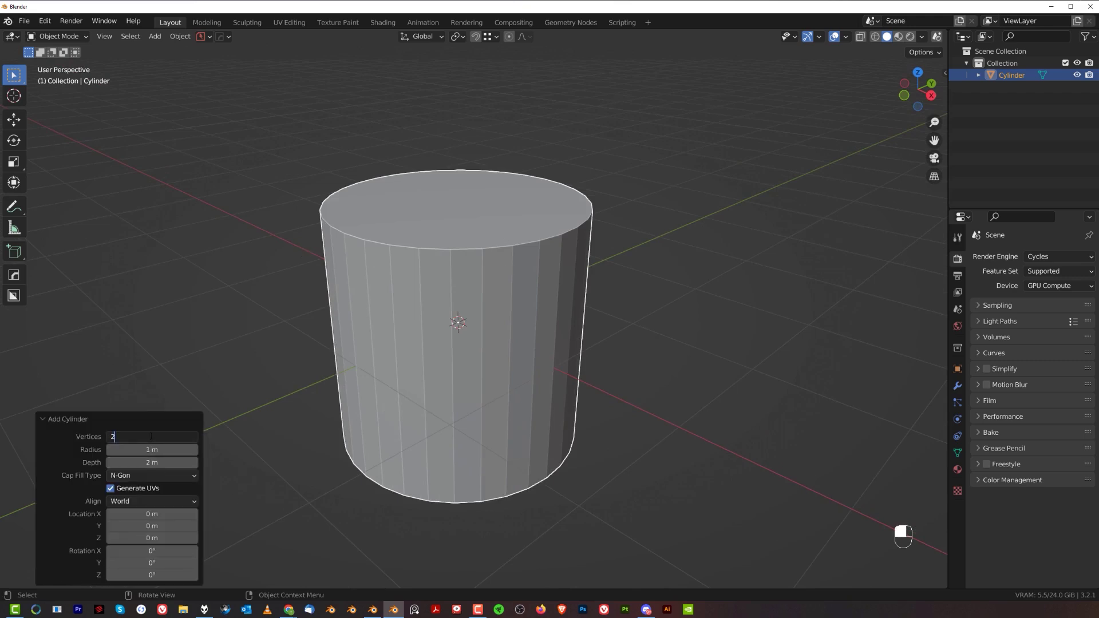
pyautogui.press('Return')
# Rotate the cylinder 90° so it lies along the Y axis, and scale it along Y by about 3.56
pyautogui.scroll(-4, 462, 399)
pyautogui.moveTo(579, 366)
pyautogui.mouseDown(button='middle')
pyautogui.moveTo(675, 326)
pyautogui.moveTo(554, 373)
pyautogui.moveTo(572, 383)
pyautogui.mouseUp(button='middle')
pyautogui.write('r90')
pyautogui.press('Return')
pyautogui.press('s')
pyautogui.press('y')
pyautogui.click(900, 397)
pyautogui.scroll(-3, 564, 375)
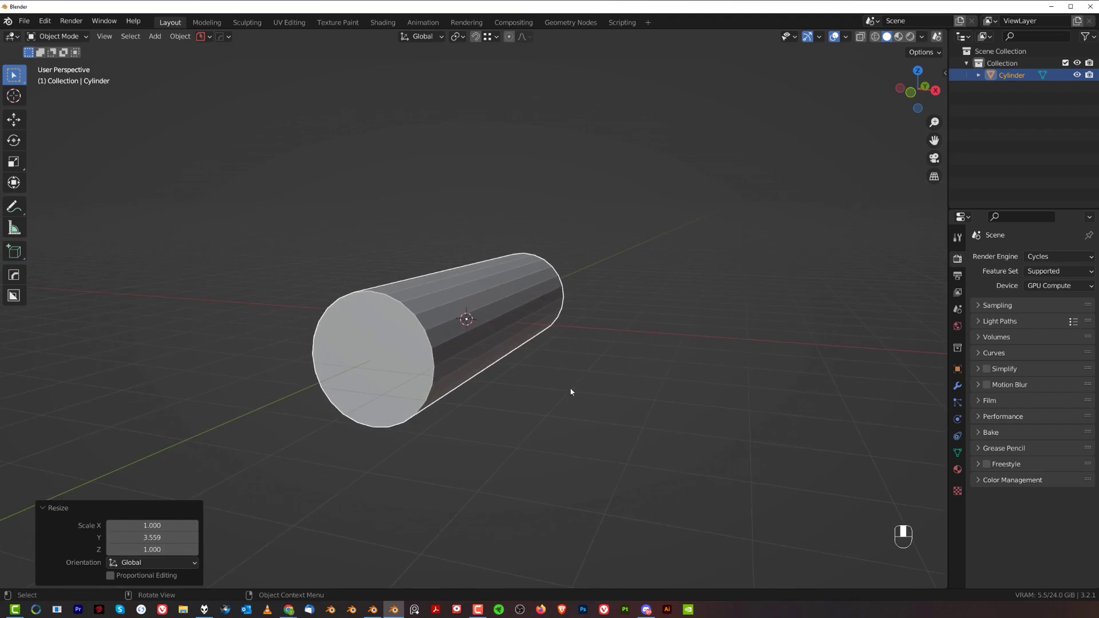
pyautogui.moveTo(507, 342)
pyautogui.mouseDown(button='middle')
pyautogui.moveTo(331, 356)
pyautogui.moveTo(513, 368)
pyautogui.moveTo(473, 341)
pyautogui.moveTo(363, 331)
pyautogui.moveTo(500, 309)
pyautogui.moveTo(474, 313)
pyautogui.moveTo(579, 321)
pyautogui.moveTo(465, 332)
pyautogui.moveTo(436, 351)
pyautogui.moveTo(530, 336)
pyautogui.moveTo(537, 324)
pyautogui.moveTo(499, 332)
pyautogui.mouseUp(button='middle')
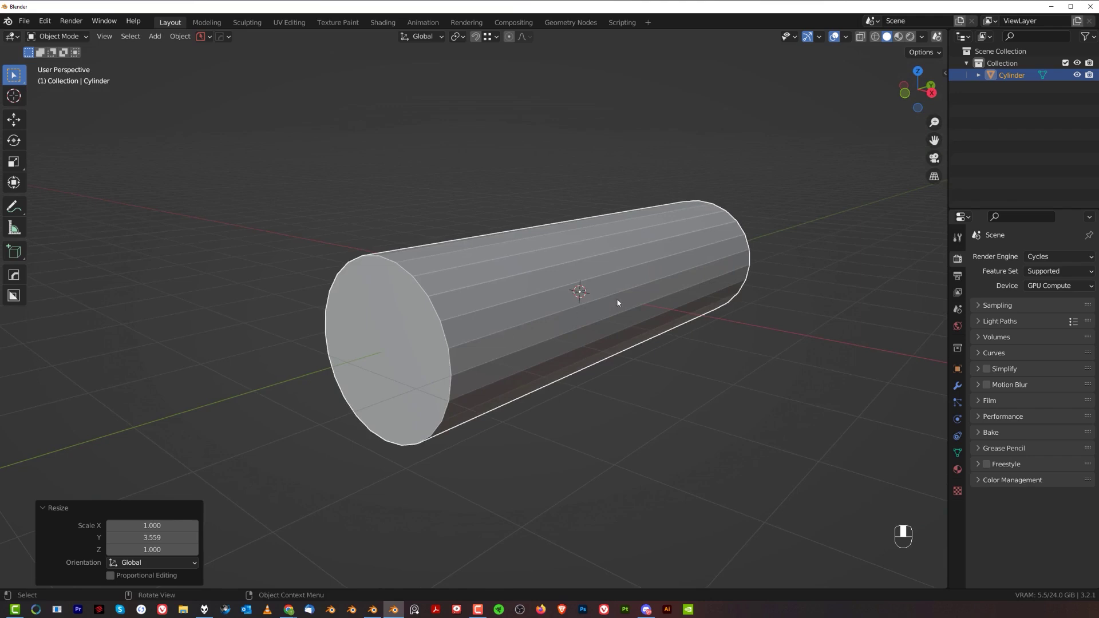
# Add a centred loop cut around the cylinder and bevel it with 2 segments to a width of about 0.467 m
pyautogui.moveTo(618, 302); pyautogui.dragTo(527, 280, button='middle')
pyautogui.press('Tab')
pyautogui.moveTo(515, 380); pyautogui.dragTo(526, 331, button='middle')
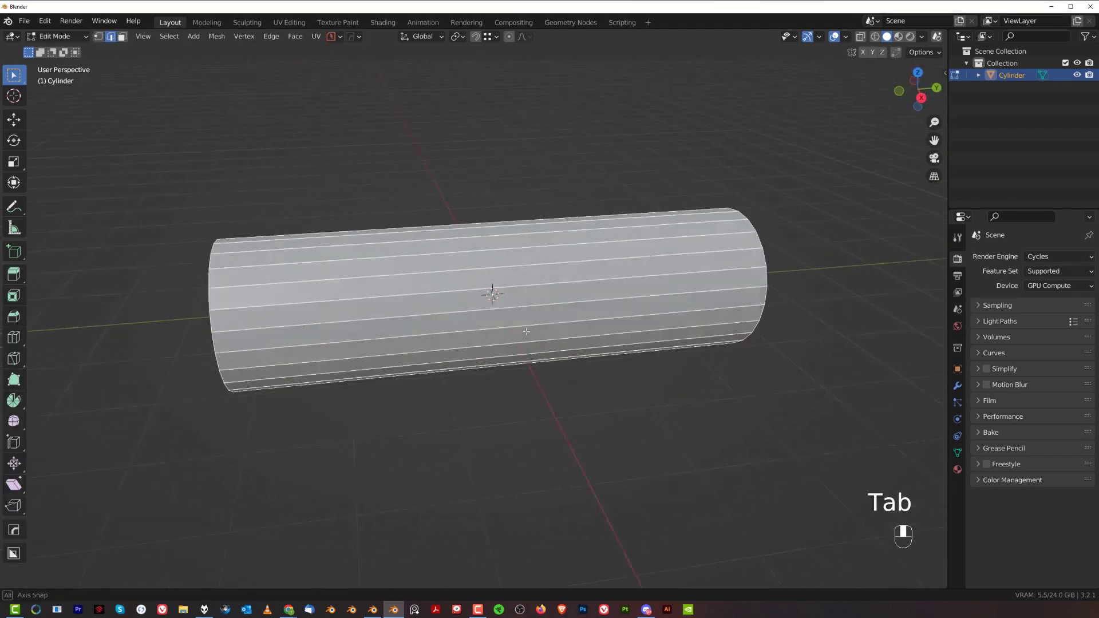
pyautogui.hotkey('ctrl', 'r')
pyautogui.click(526, 331)
pyautogui.rightClick(525, 331)
pyautogui.hotkey('ctrl', 'b')
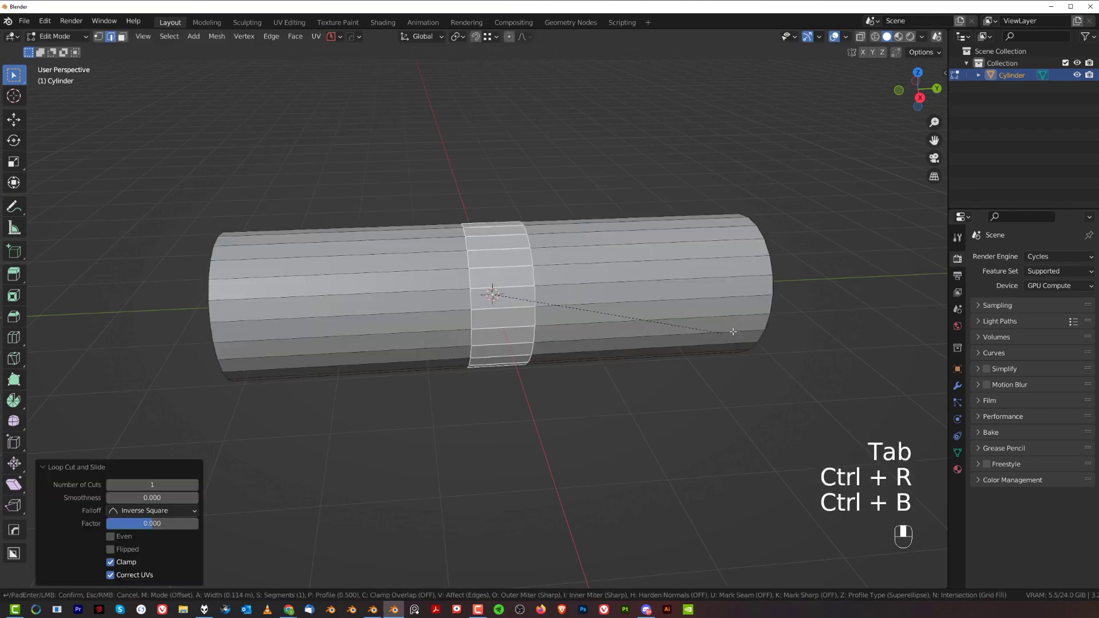
pyautogui.click(773, 350)
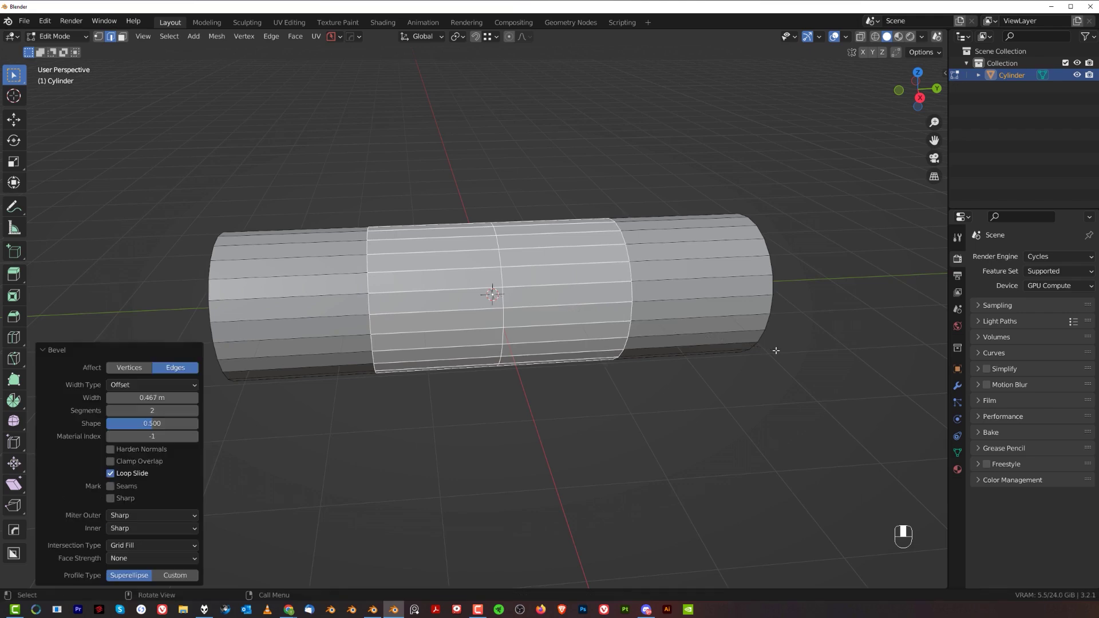
pyautogui.moveTo(701, 352); pyautogui.dragTo(678, 313, button='middle')
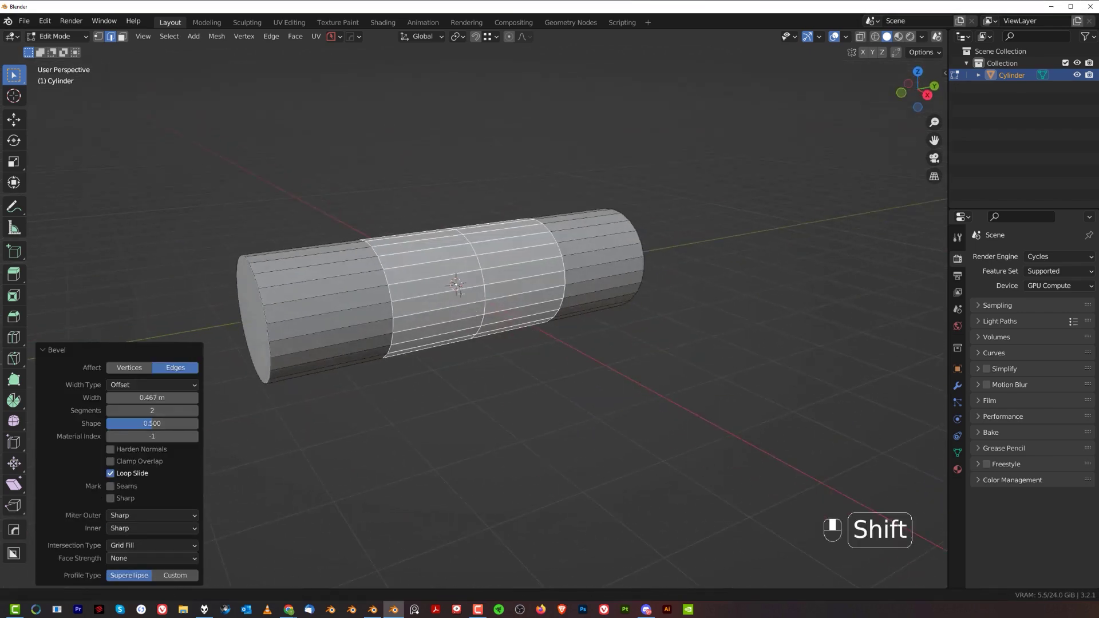
# Select the flat end cap face of the cylinder in face selection mode
pyautogui.keyDown('shift'); pyautogui.moveTo(366, 300); pyautogui.dragTo(556, 278, button='middle'); pyautogui.keyUp('shift')
pyautogui.press('Tab')
pyautogui.click(663, 283)
pyautogui.moveTo(664, 283); pyautogui.dragTo(499, 294, button='middle')
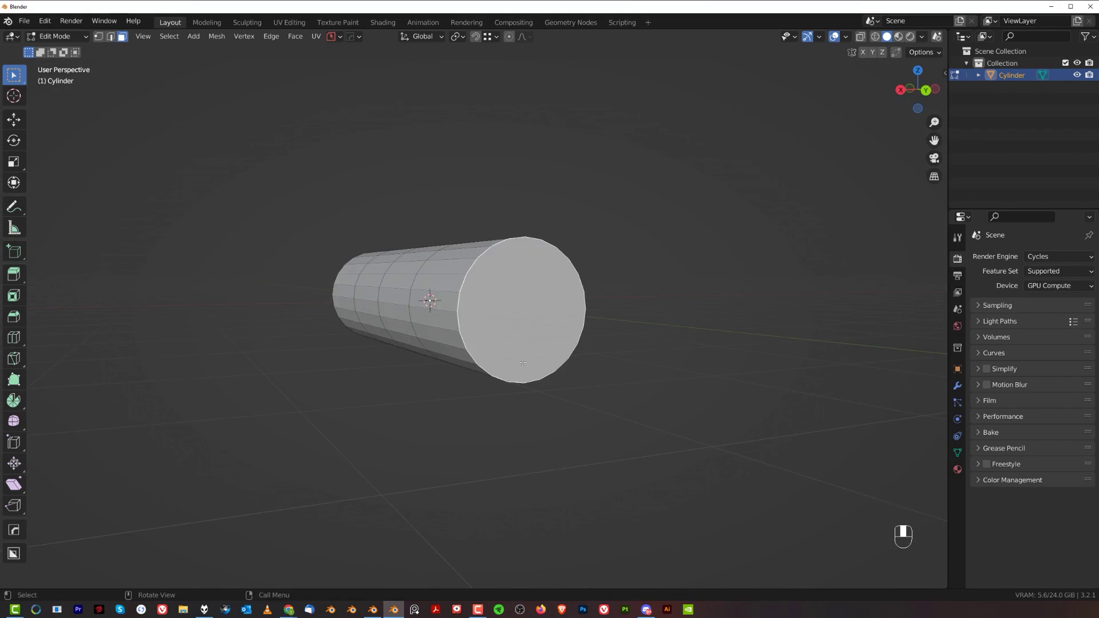
pyautogui.moveTo(558, 360); pyautogui.dragTo(552, 330, button='middle')
pyautogui.scroll(2, 573, 329)
pyautogui.keyDown('shift'); pyautogui.moveTo(551, 329); pyautogui.dragTo(567, 331, button='middle'); pyautogui.keyUp('shift')
pyautogui.scroll(-1, 567, 331)
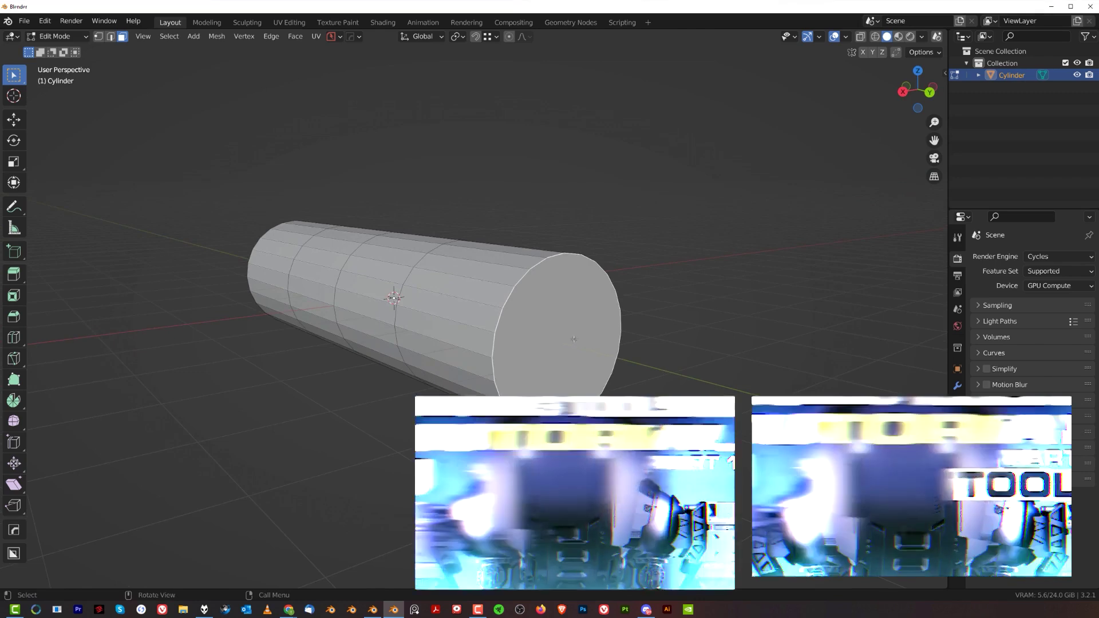
# Search the add-ons for "mach" and check the Align Pie entry among the MACHIN3tools pie menu settings
pyautogui.click(46, 22)
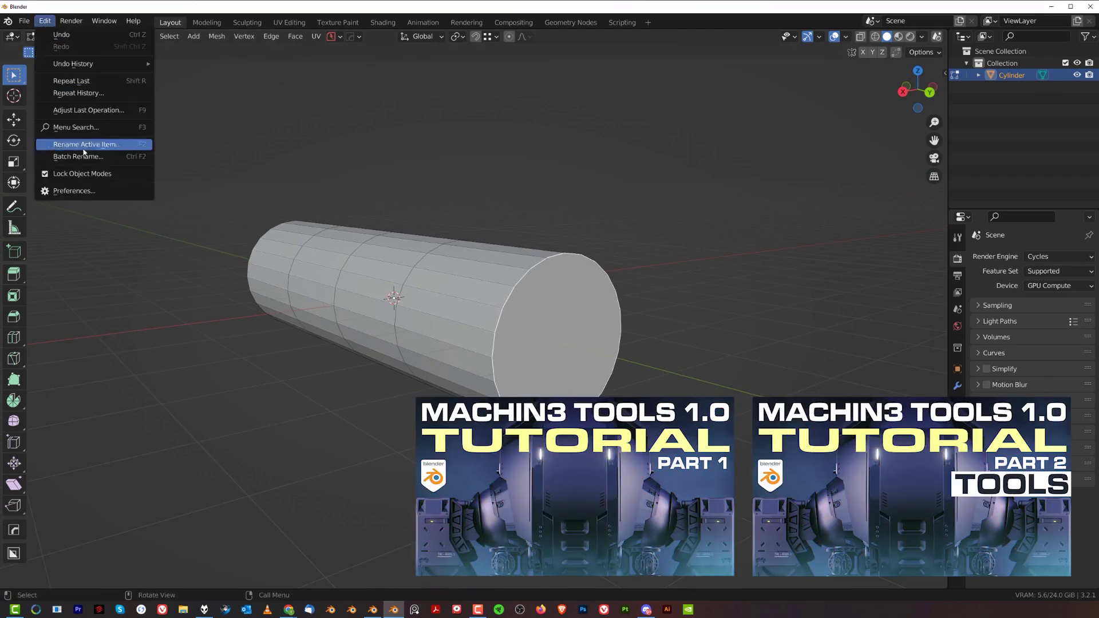
pyautogui.click(106, 196)
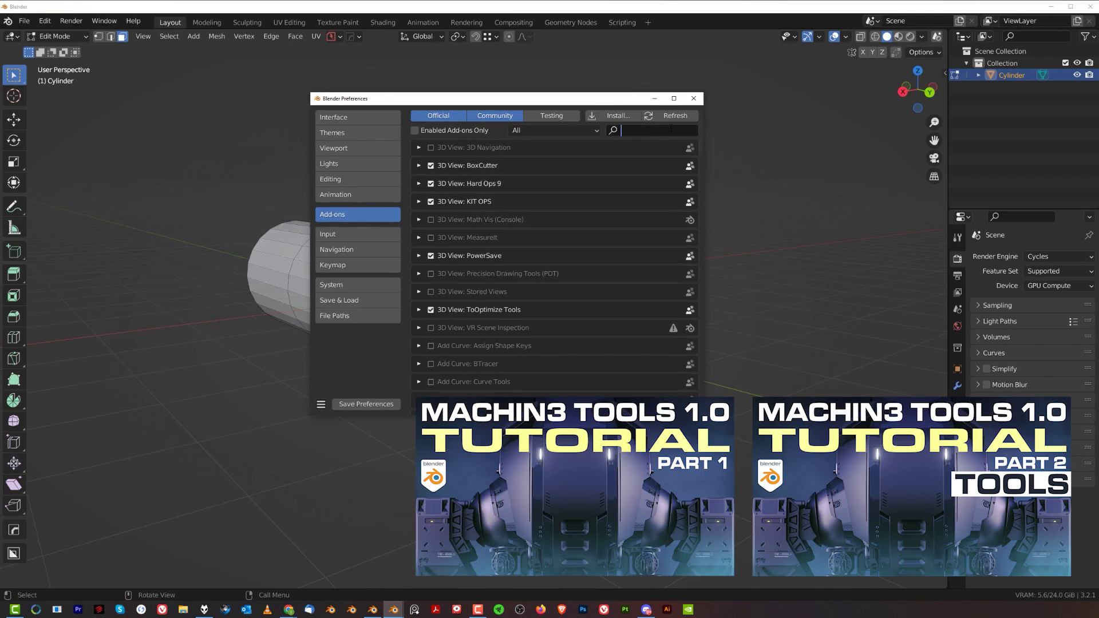
pyautogui.write('mach')
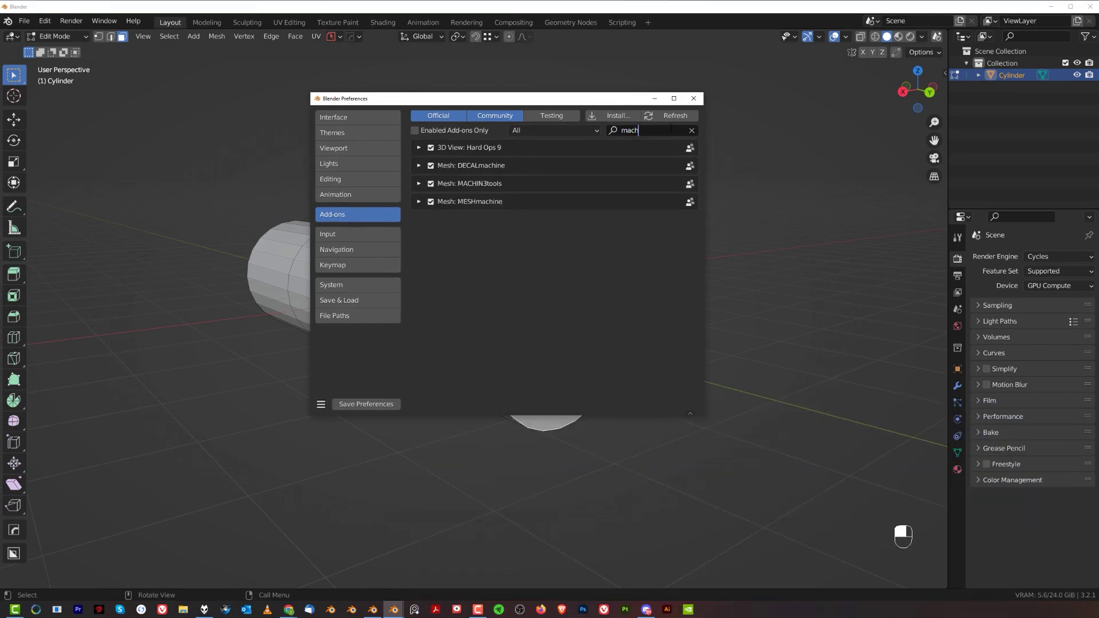
pyautogui.click(469, 183)
pyautogui.scroll(-10, 511, 252)
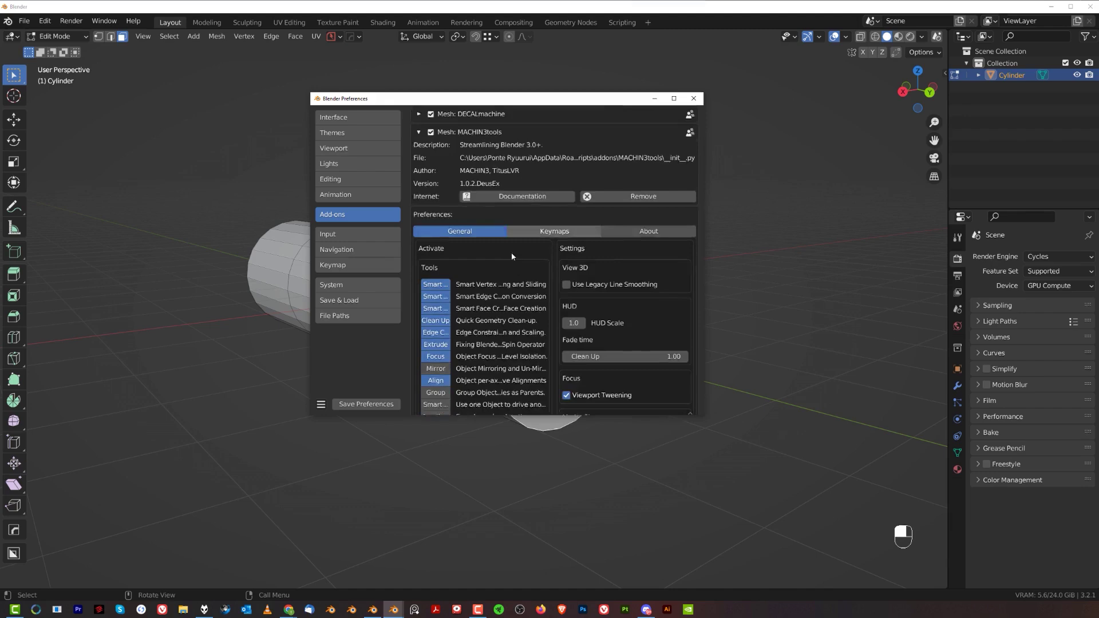
pyautogui.scroll(-1, 492, 298)
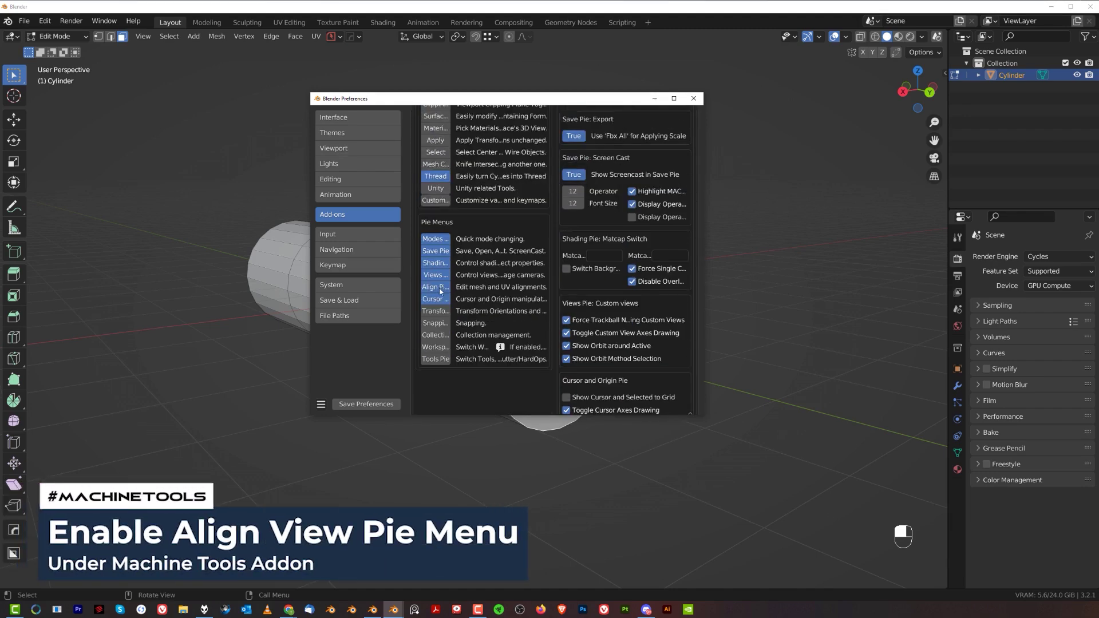
pyautogui.click(693, 97)
# Flatten the end cap's upper arc by selecting its seven top vertices and aligning them to the lowest one with the Align pie
pyautogui.scroll(-2, 571, 296)
pyautogui.keyDown('shift'); pyautogui.moveTo(571, 296); pyautogui.dragTo(534, 274, button='middle'); pyautogui.keyUp('shift')
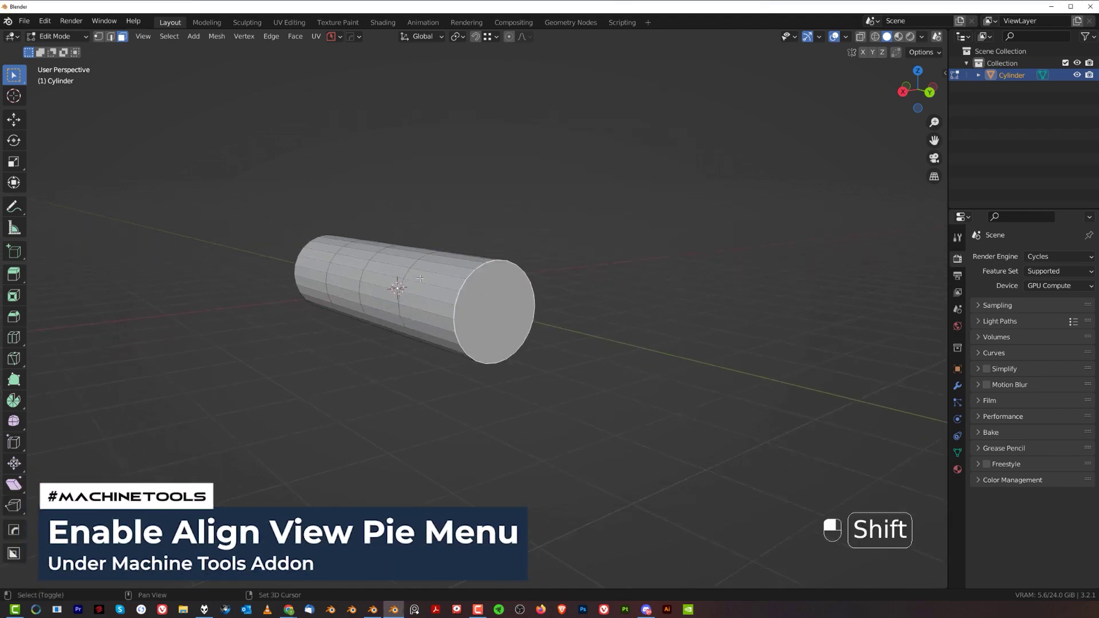
pyautogui.scroll(2, 534, 274)
pyautogui.press('Tab')
pyautogui.moveTo(461, 283); pyautogui.dragTo(425, 283, button='middle')
pyautogui.keyDown('shift'); pyautogui.moveTo(425, 282); pyautogui.dragTo(425, 288, button='middle'); pyautogui.keyUp('shift')
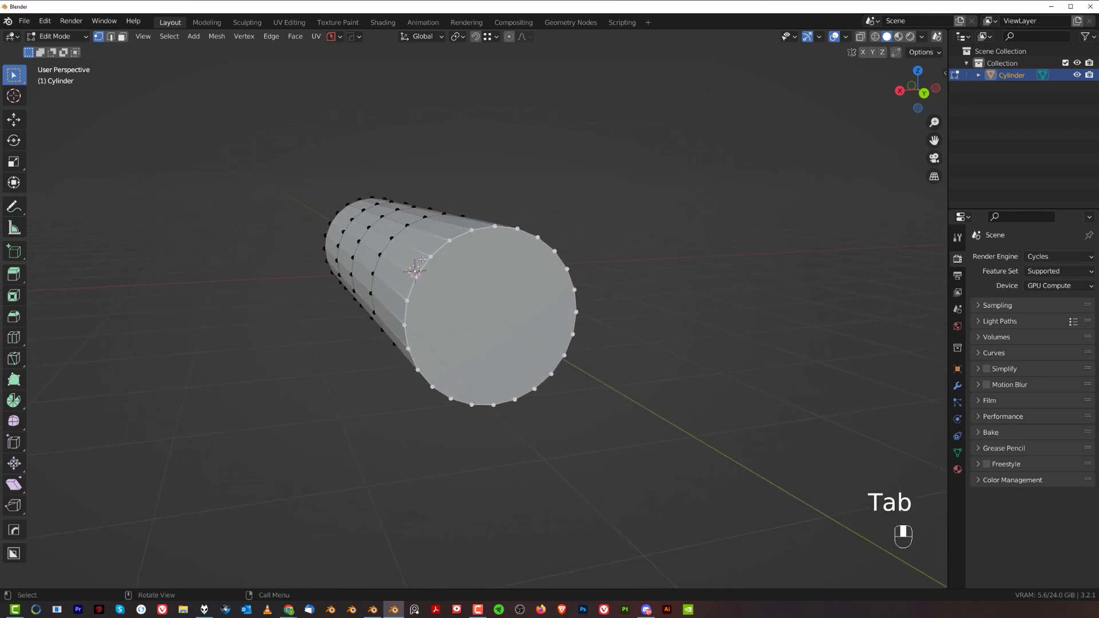
pyautogui.click(423, 260)
pyautogui.keyDown('ctrl'); pyautogui.click(540, 250); pyautogui.keyUp('ctrl')
pyautogui.moveTo(540, 250); pyautogui.dragTo(522, 275, button='middle')
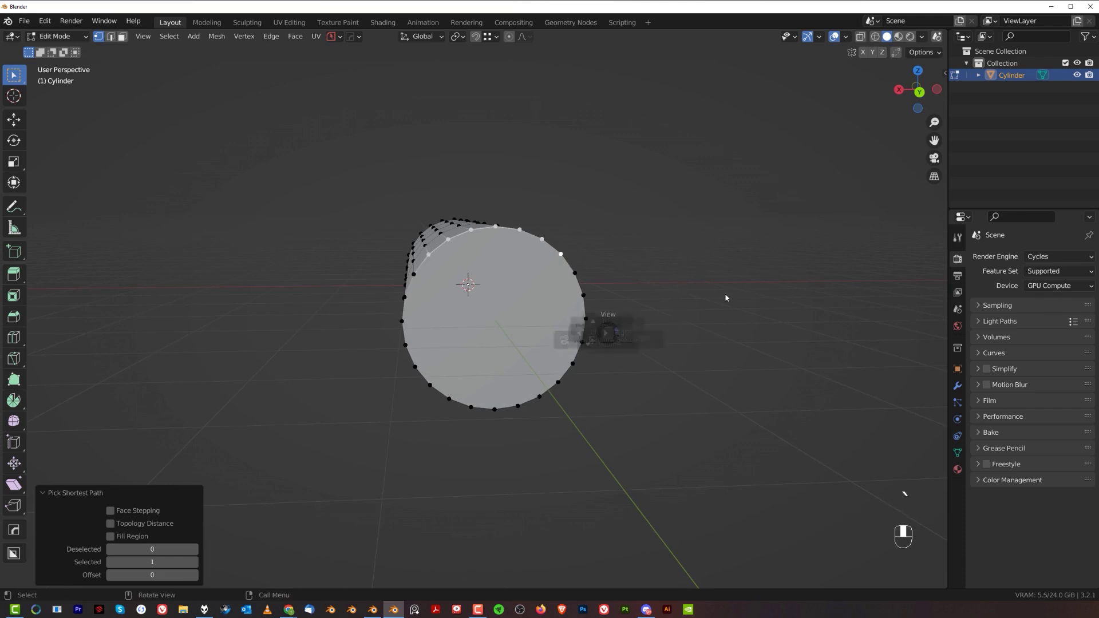
pyautogui.press('KP_5')
pyautogui.moveTo(507, 276); pyautogui.dragTo(445, 274, button='middle')
pyautogui.press('KP_5')
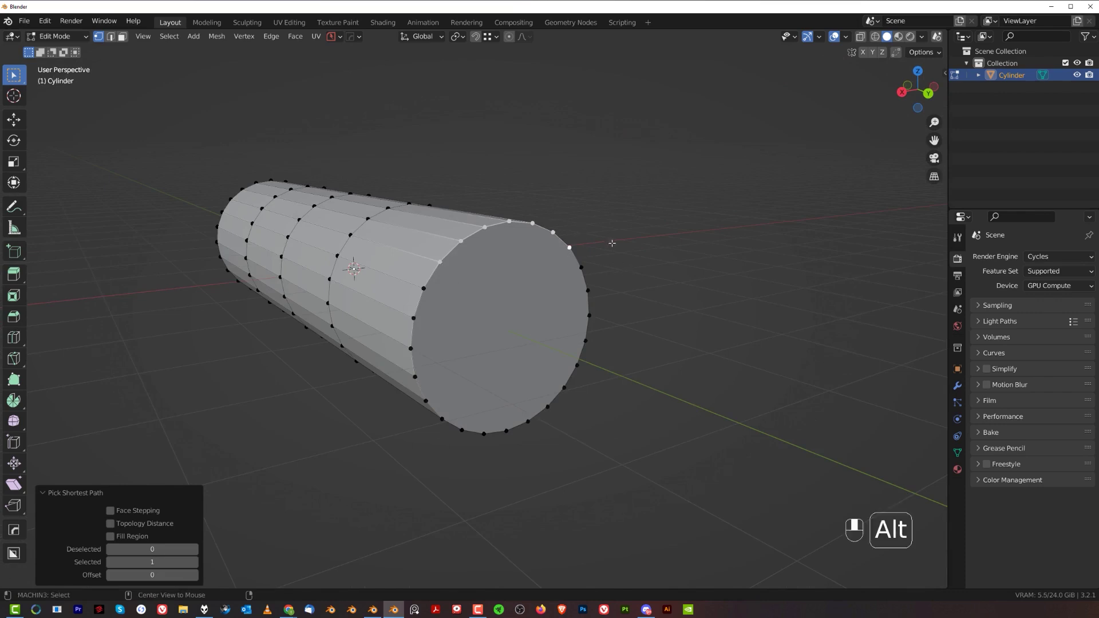
pyautogui.hotkey('alt', 'a')
pyautogui.click(611, 317)
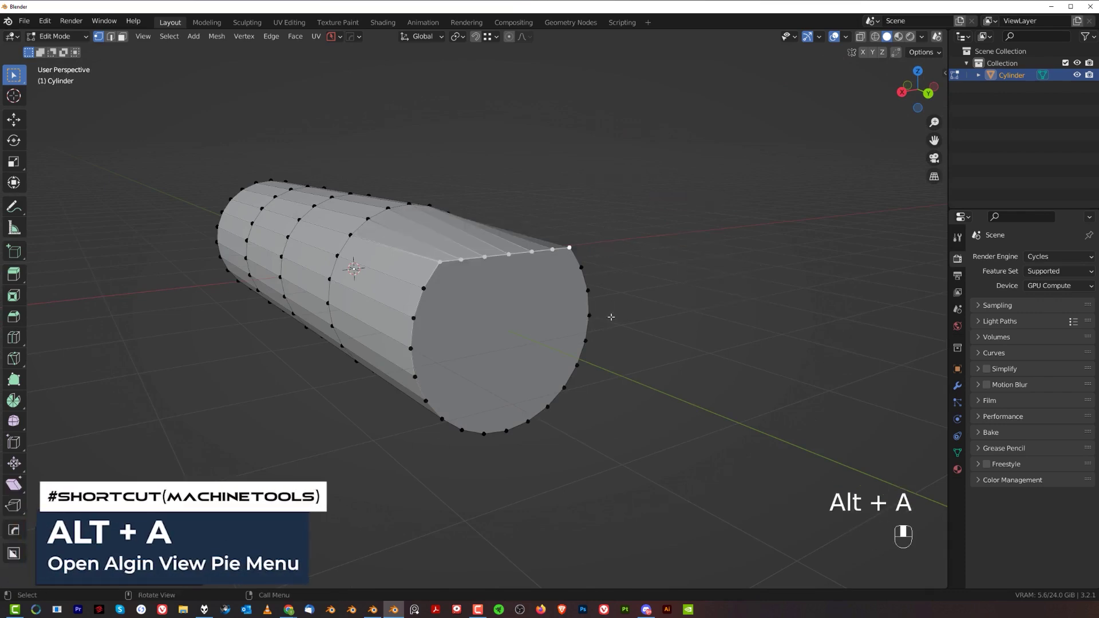
# Select the seven rim vertices on the end cap's positive X side, from the flattened edge's corner down to the lower corner
pyautogui.moveTo(600, 329); pyautogui.dragTo(524, 287, button='middle')
pyautogui.click(431, 247)
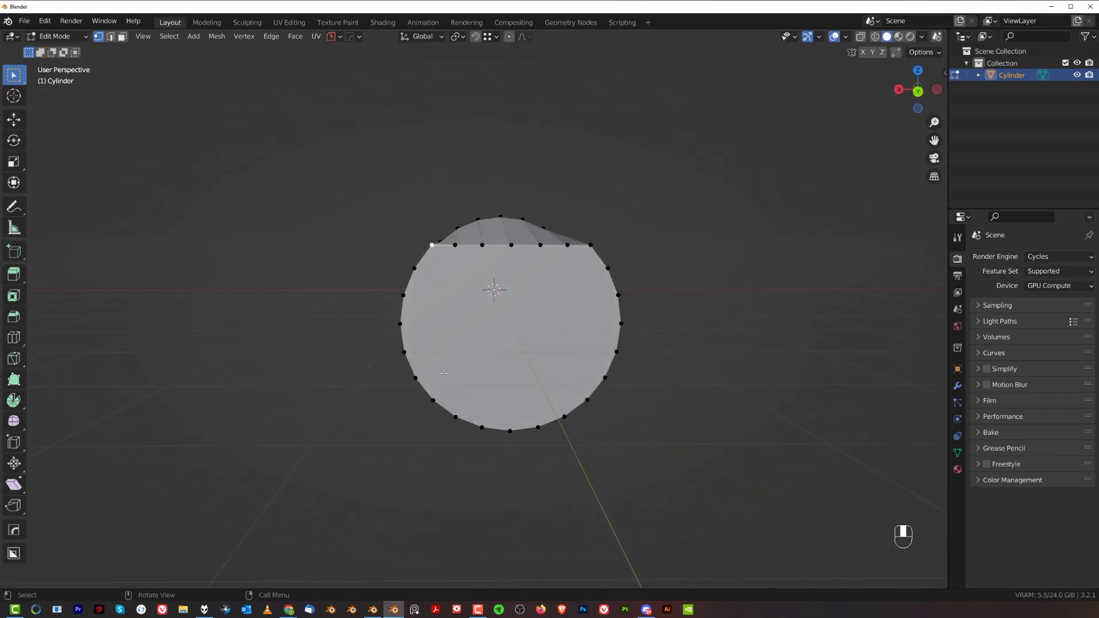
pyautogui.keyDown('ctrl'); pyautogui.click(432, 402); pyautogui.keyUp('ctrl')
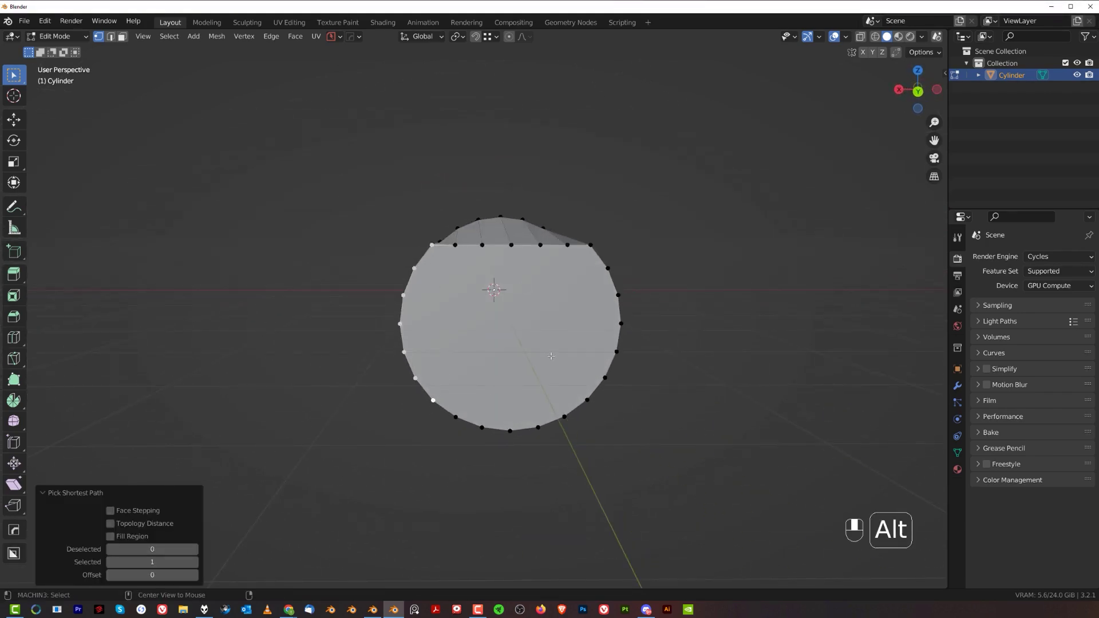
pyautogui.hotkey('alt', 'a')
pyautogui.click(454, 358)
pyautogui.hotkey('ctrl', 'z')
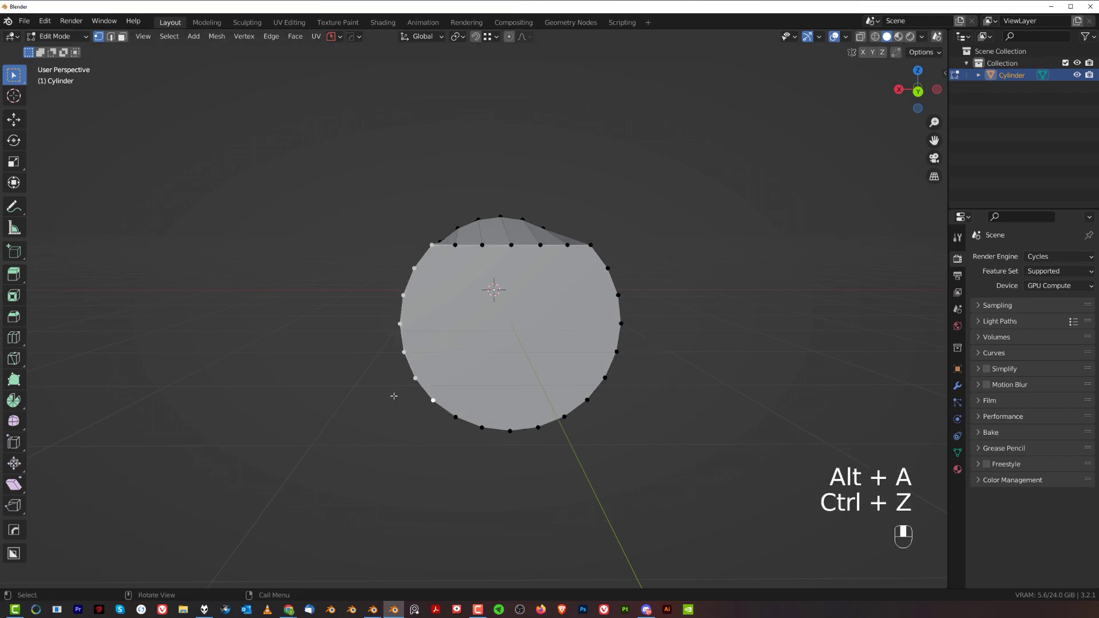
# Align the selected side vertices in local space on X with type Min to form a straight vertical edge
pyautogui.hotkey('alt', 'a')
pyautogui.hotkey('alt', 'a')
pyautogui.click(627, 364)
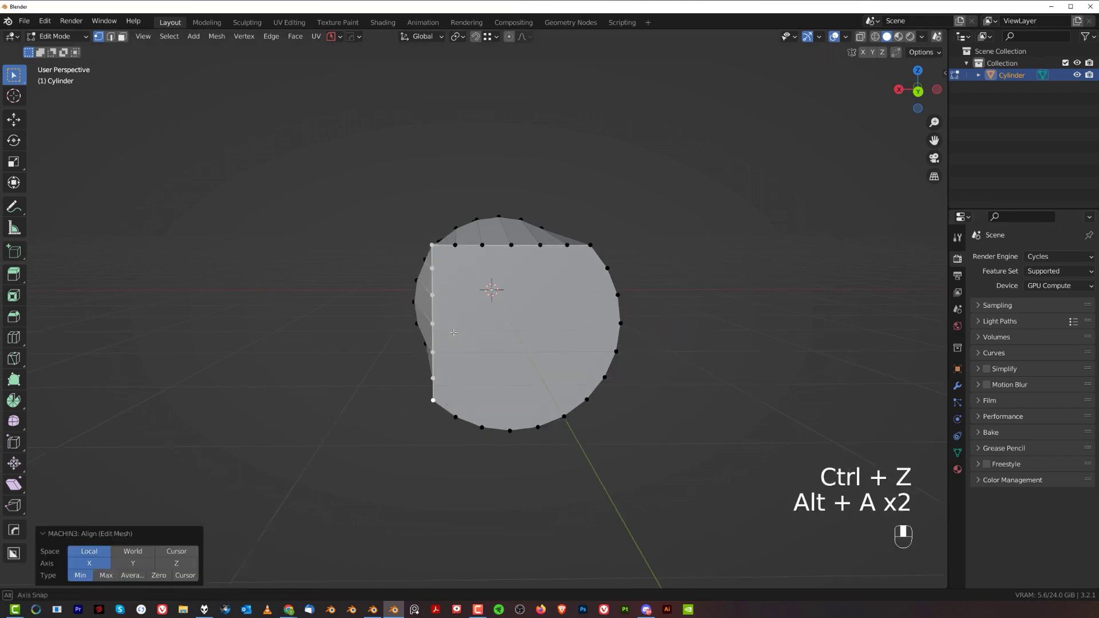
pyautogui.moveTo(454, 332); pyautogui.dragTo(500, 323, button='middle')
pyautogui.hotkey('ctrl', 'z')
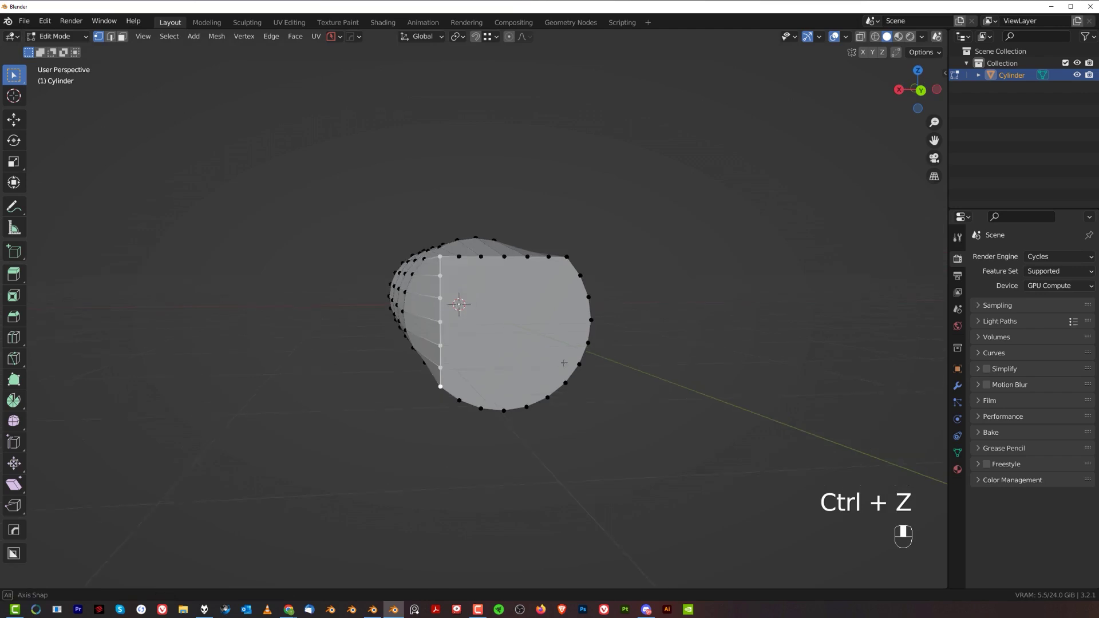
# Mirror the flattened side onto the opposite half of the mesh across X with MESHmachine, and leave edit mode
pyautogui.moveTo(564, 362); pyautogui.dragTo(561, 377, button='middle')
pyautogui.keyDown('shift'); pyautogui.moveTo(561, 378); pyautogui.dragTo(551, 367, button='middle'); pyautogui.keyUp('shift')
pyautogui.scroll(2, 529, 322)
pyautogui.hotkey('alt', 'x')
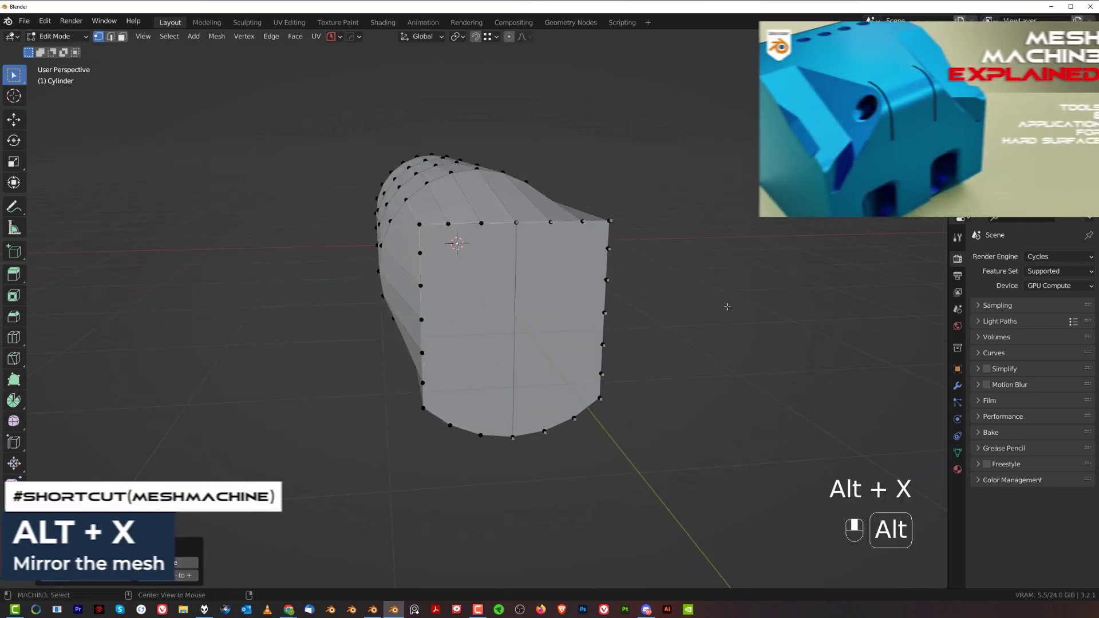
pyautogui.moveTo(578, 510); pyautogui.dragTo(453, 289, button='middle')
pyautogui.press('Tab')
pyautogui.scroll(2, 557, 290)
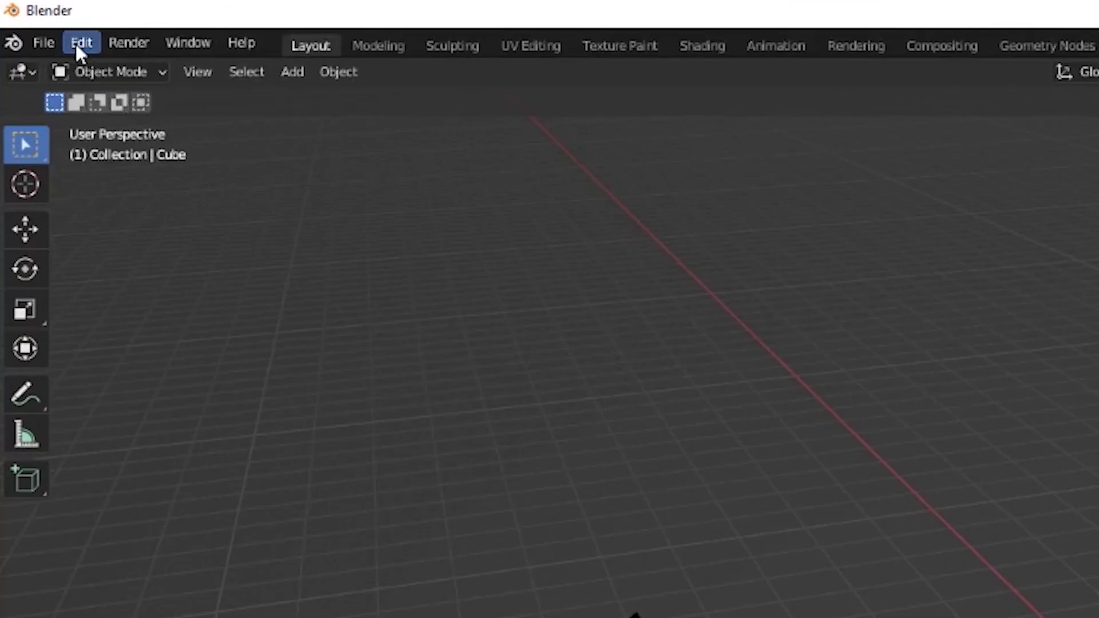
# Limit the add-ons list in the preferences to enabled add-ons only and look through it
pyautogui.click(80, 43)
pyautogui.click(135, 365)
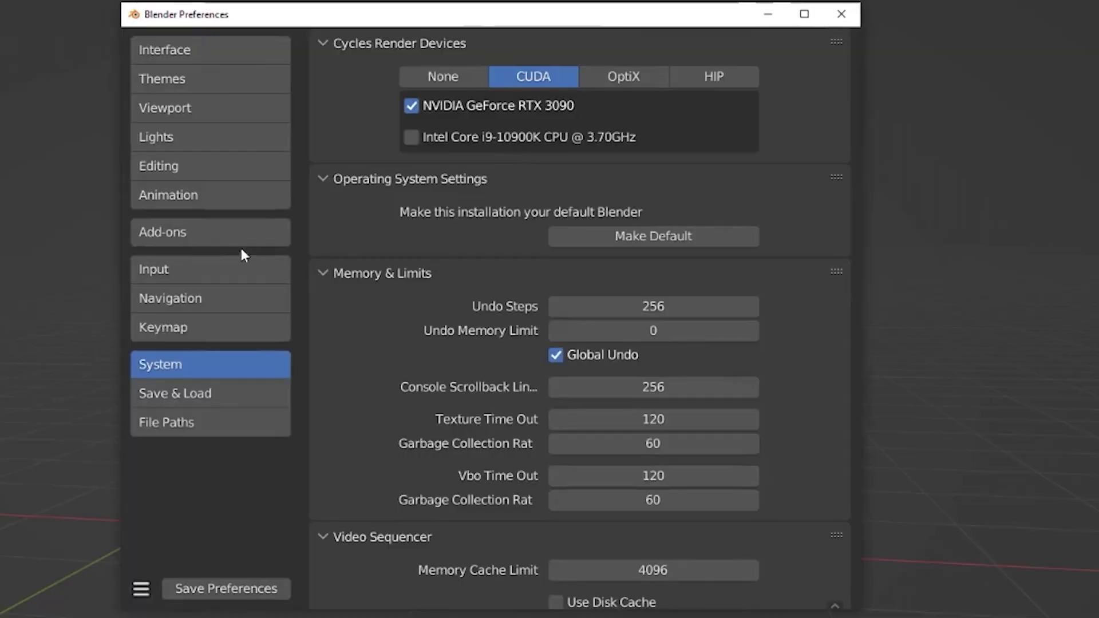
pyautogui.click(240, 236)
pyautogui.click(324, 74)
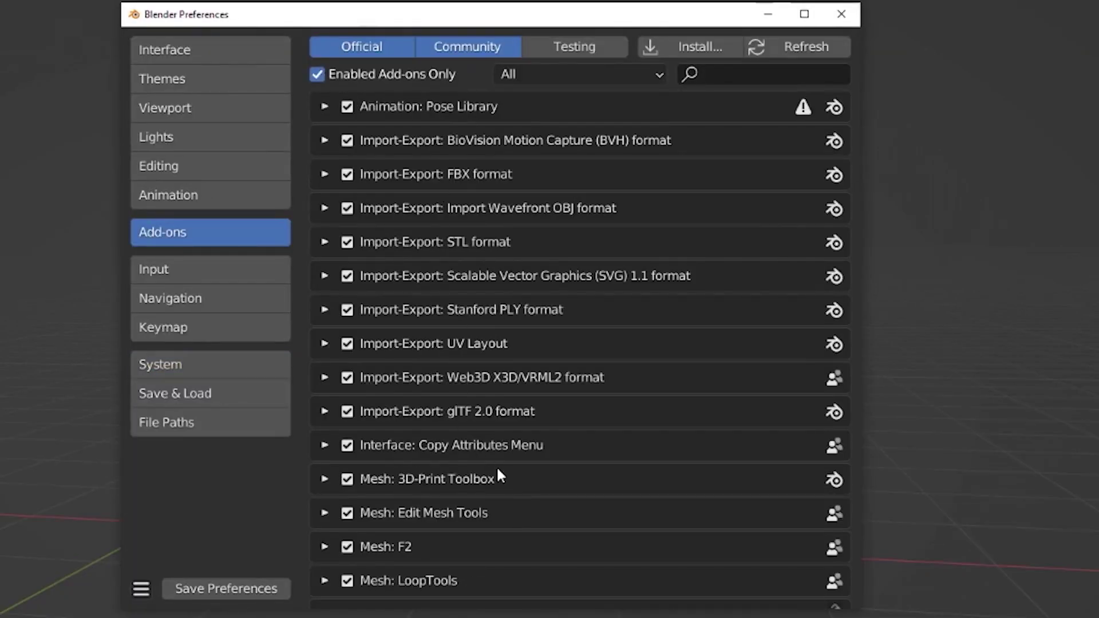
pyautogui.scroll(-3, 377, 446)
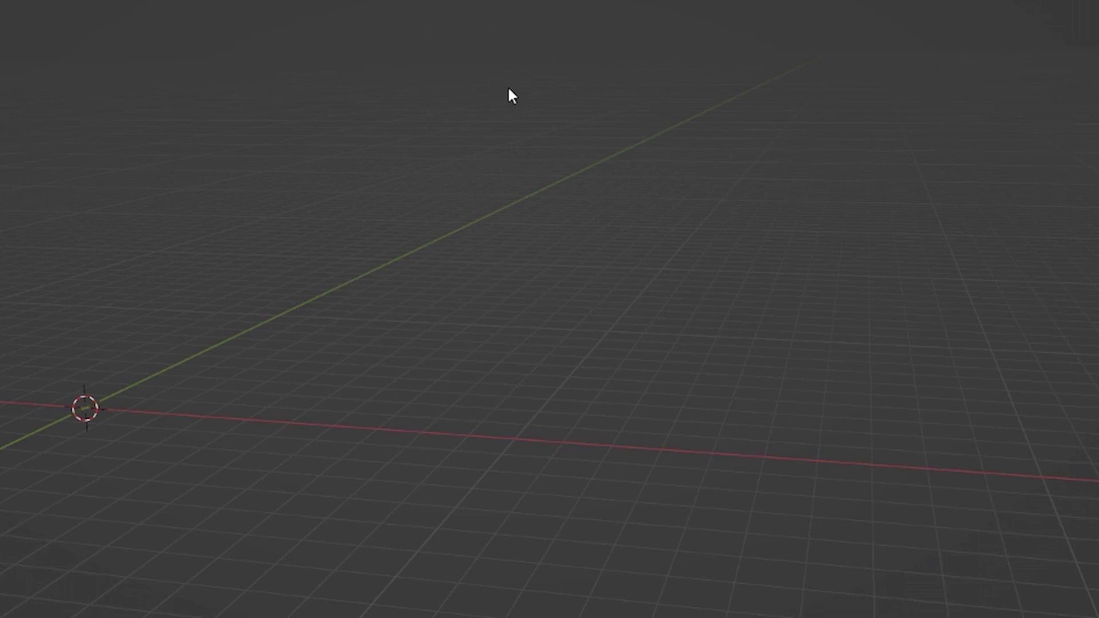
# Add a cube mesh to the empty scene
pyautogui.hotkey('shift', 'a')
pyautogui.click(592, 110)
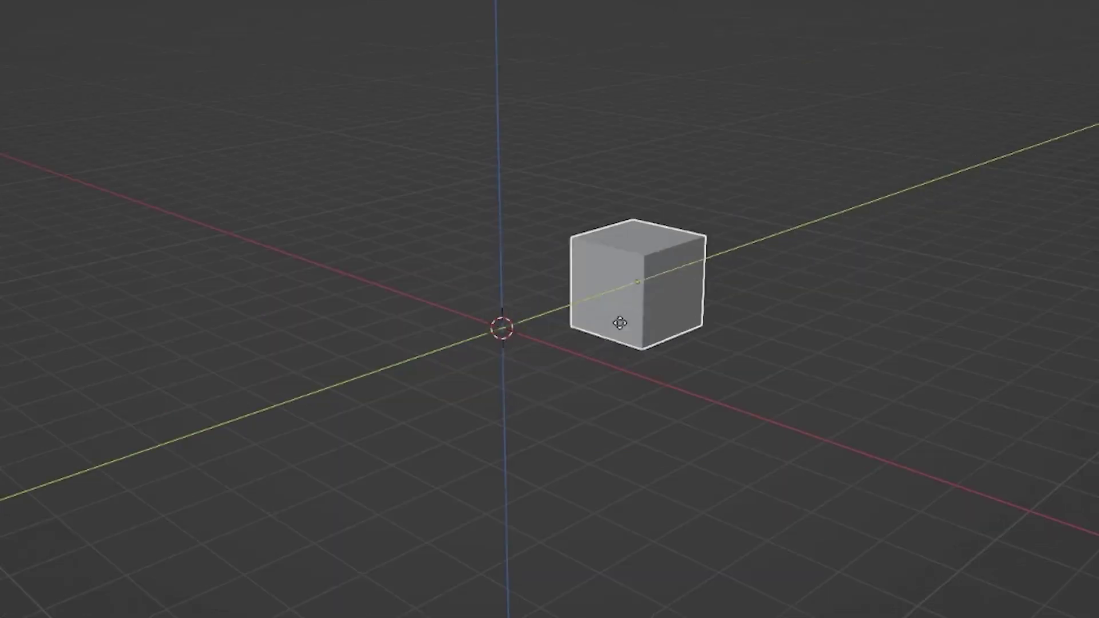
pyautogui.press('Escape')
pyautogui.press('s')
pyautogui.press('x')
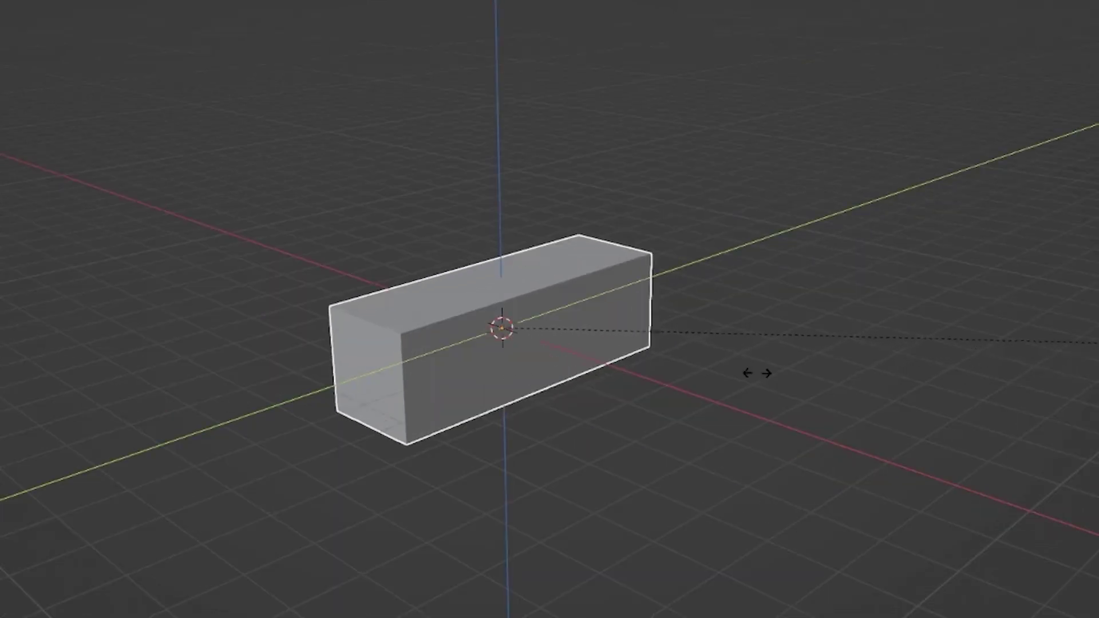
pyautogui.press('z')
pyautogui.press('Escape')
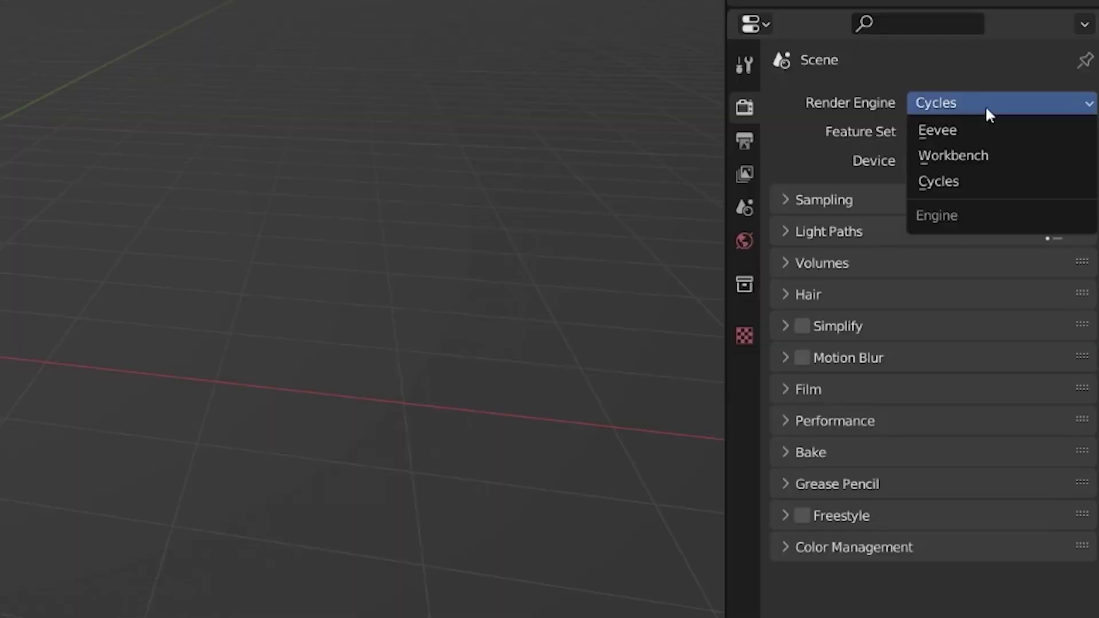
# Set the scene's render engine to Eevee
pyautogui.click(983, 128)
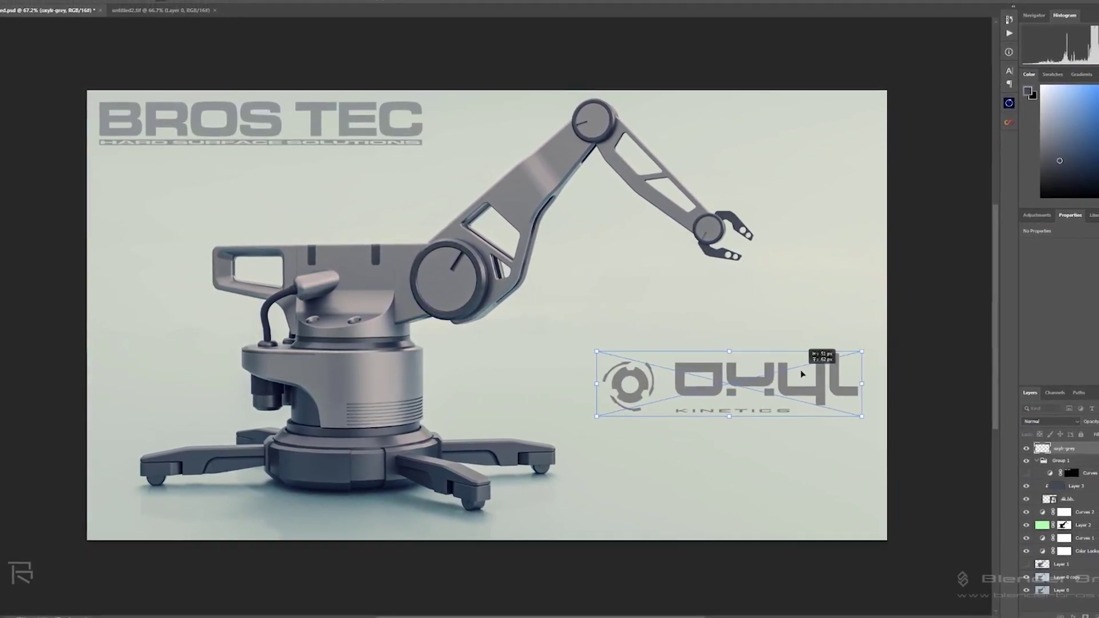
# Switch to Photoshop and reposition the Kinetics logo in the empty area beside the robot arm
pyautogui.moveTo(724, 440); pyautogui.dragTo(730, 461)
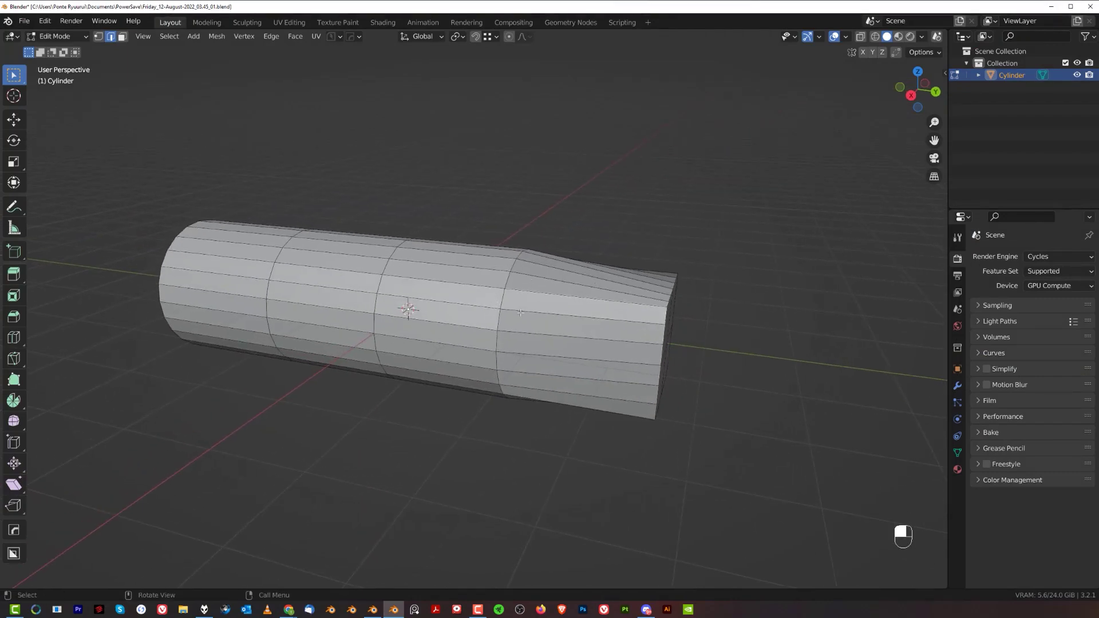
# Bevel the edge loop where the cylinder starts to turn square, using 3 segments and a width of about 0.312 m
pyautogui.press('Tab')
pyautogui.press('Tab')
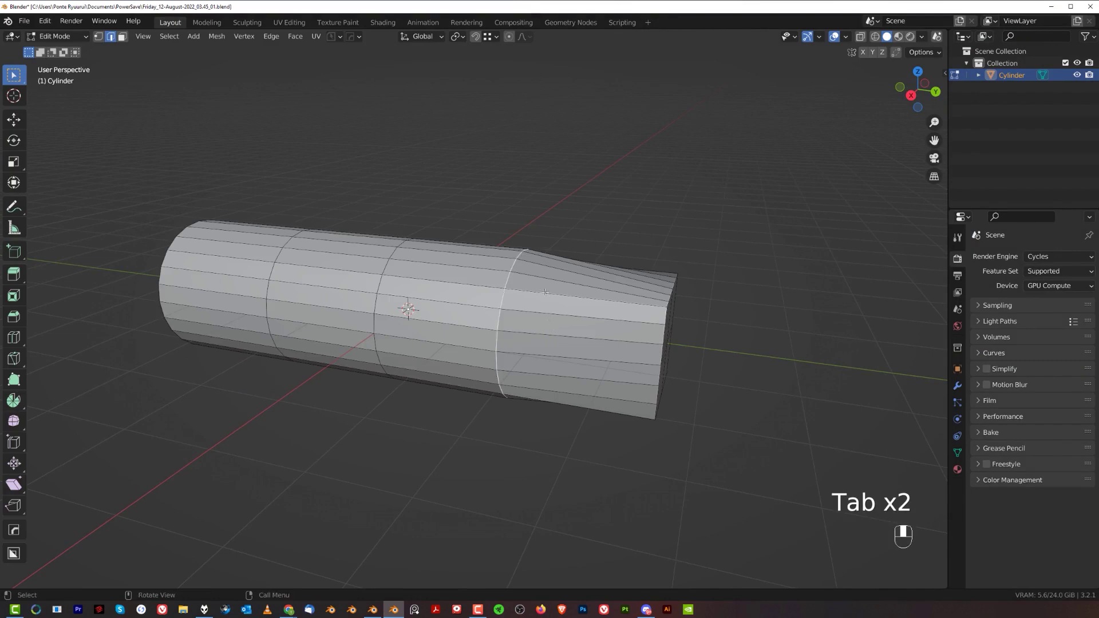
pyautogui.hotkey('ctrl', 'b')
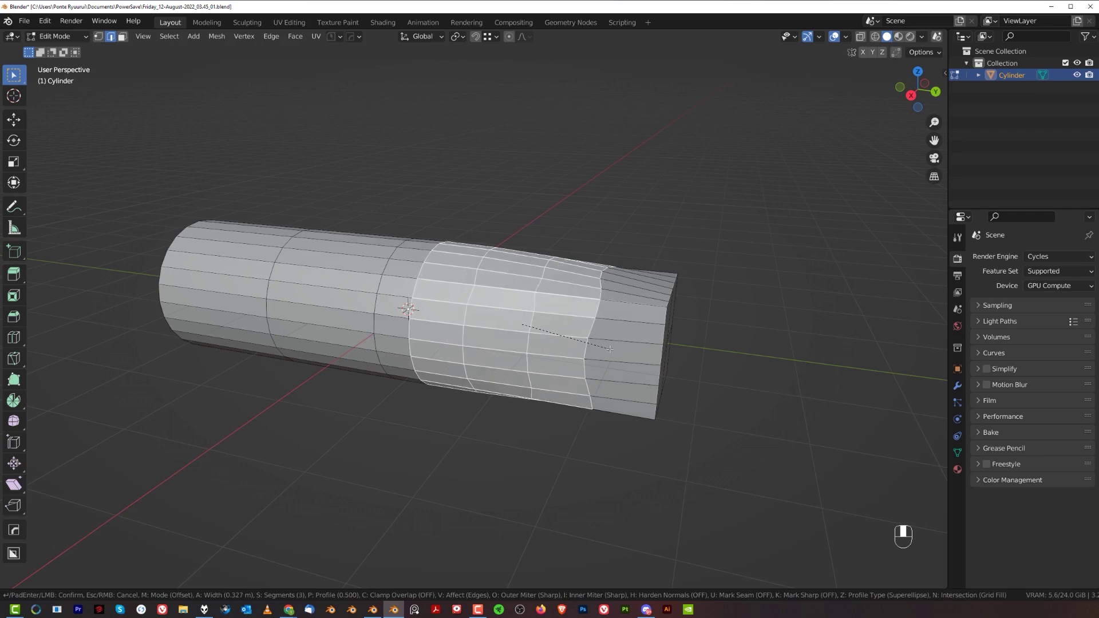
pyautogui.click(608, 348)
# Flatten the wavy bevel edge loop nearest the squared end by scaling it to 0 on Y
pyautogui.scroll(2, 608, 347)
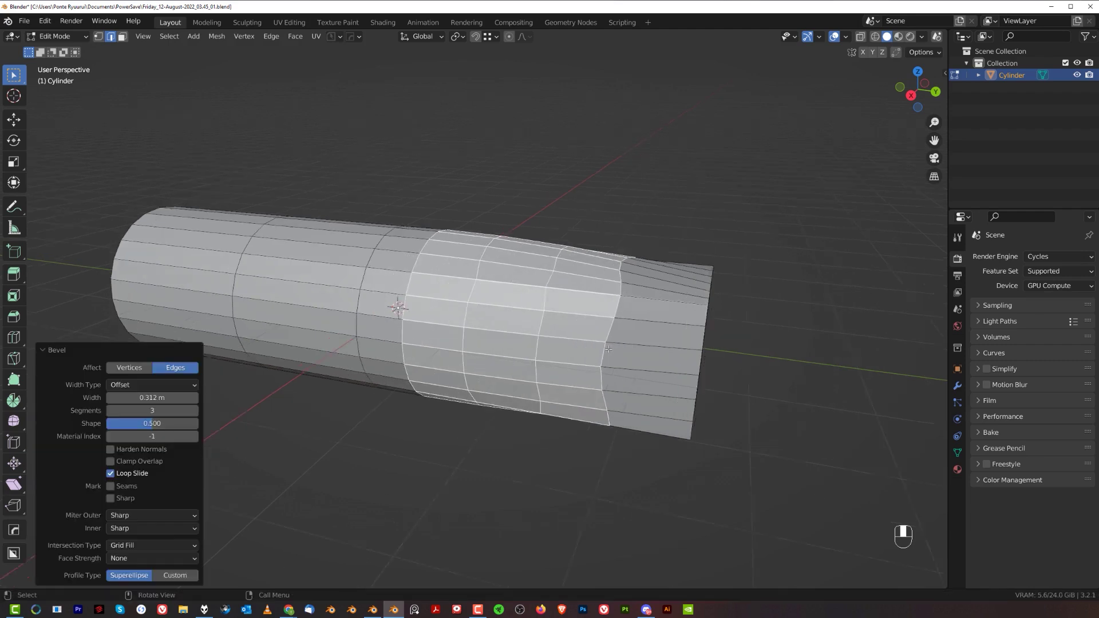
pyautogui.keyDown('shift'); pyautogui.moveTo(608, 347); pyautogui.dragTo(577, 340, button='middle'); pyautogui.keyUp('shift')
pyautogui.scroll(2, 576, 339)
pyautogui.press('Tab')
pyautogui.keyDown('alt'); pyautogui.click(641, 337); pyautogui.keyUp('alt')
pyautogui.keyDown('shift'); pyautogui.moveTo(670, 344); pyautogui.dragTo(590, 317, button='middle'); pyautogui.keyUp('shift')
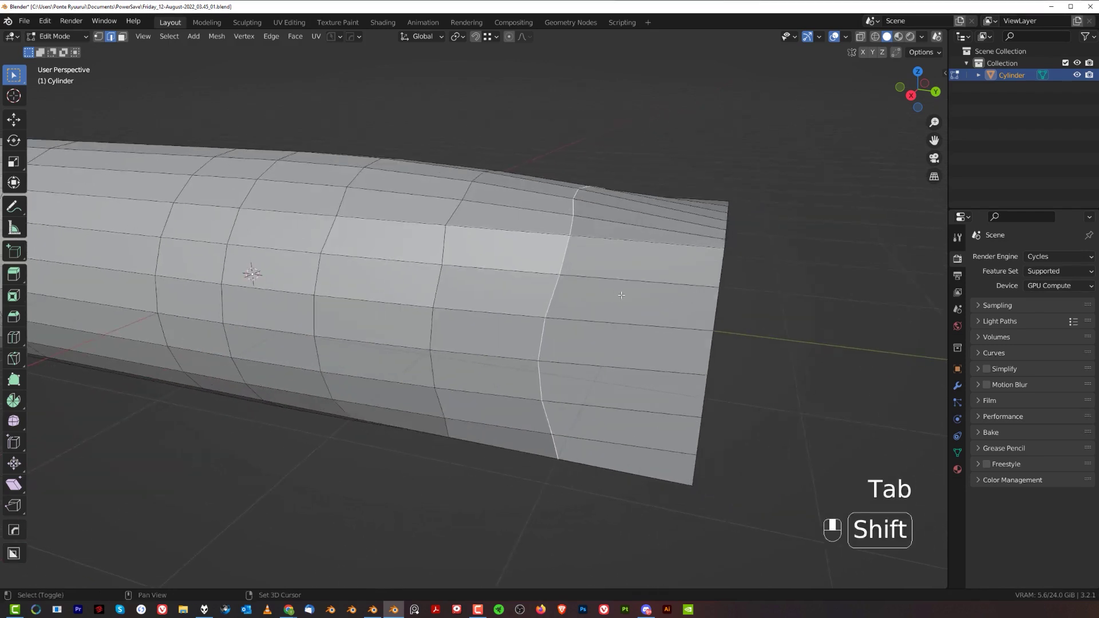
pyautogui.scroll(-1, 590, 317)
pyautogui.press('s')
pyautogui.middleClick(681, 311)
pyautogui.click(681, 311)
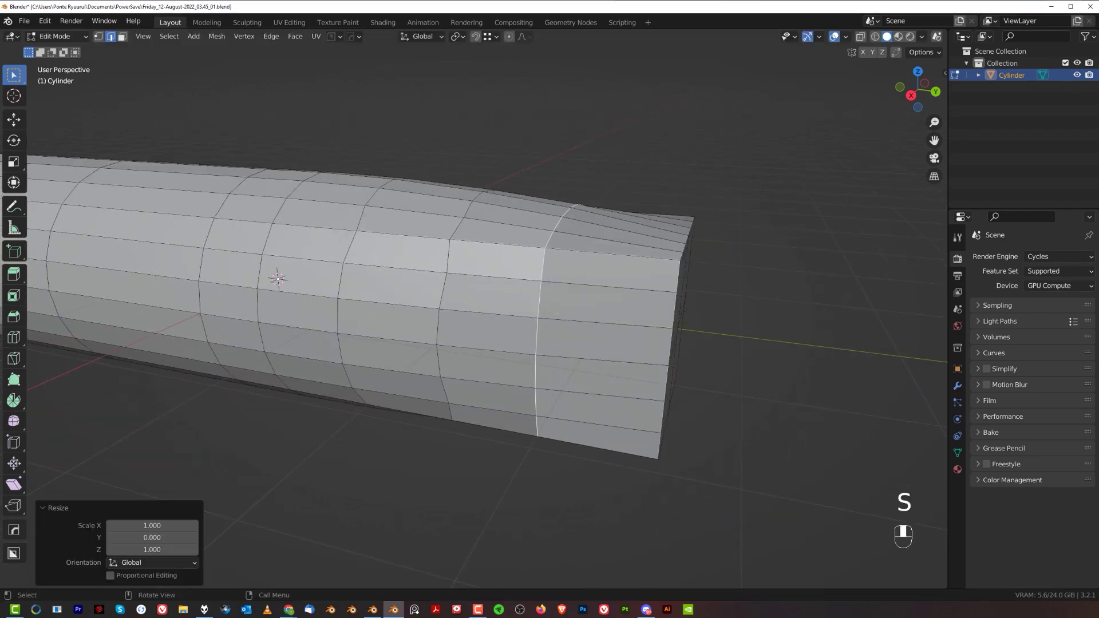
# Flatten the next two bevel edge loops away from the squared end by scaling each to 0 on Y
pyautogui.keyDown('alt'); pyautogui.click(451, 267); pyautogui.keyUp('alt')
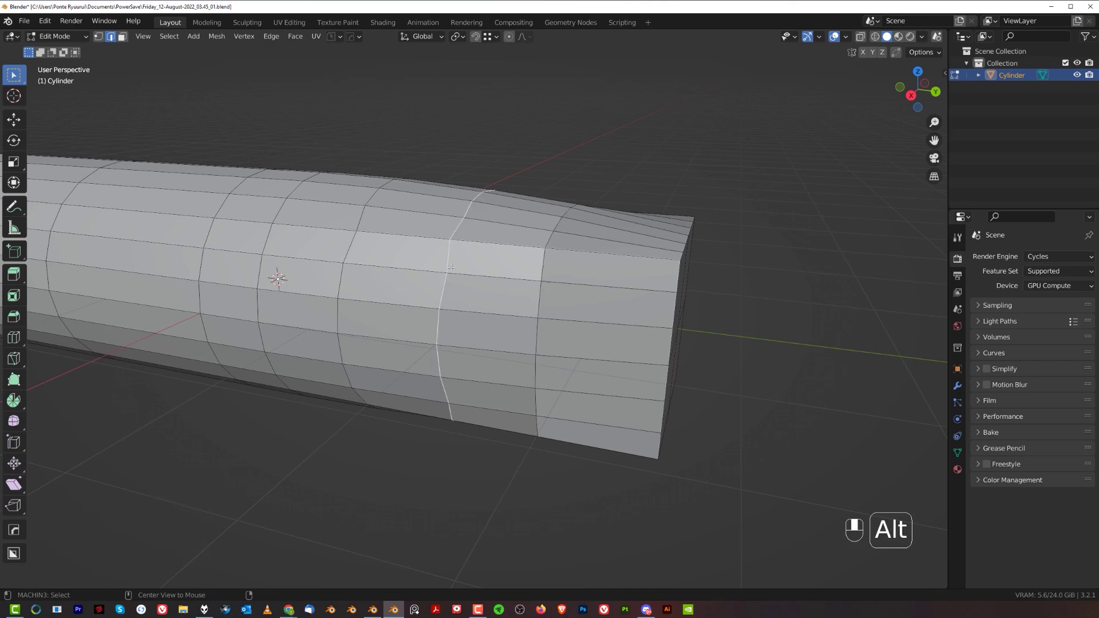
pyautogui.press('s')
pyautogui.click(454, 261)
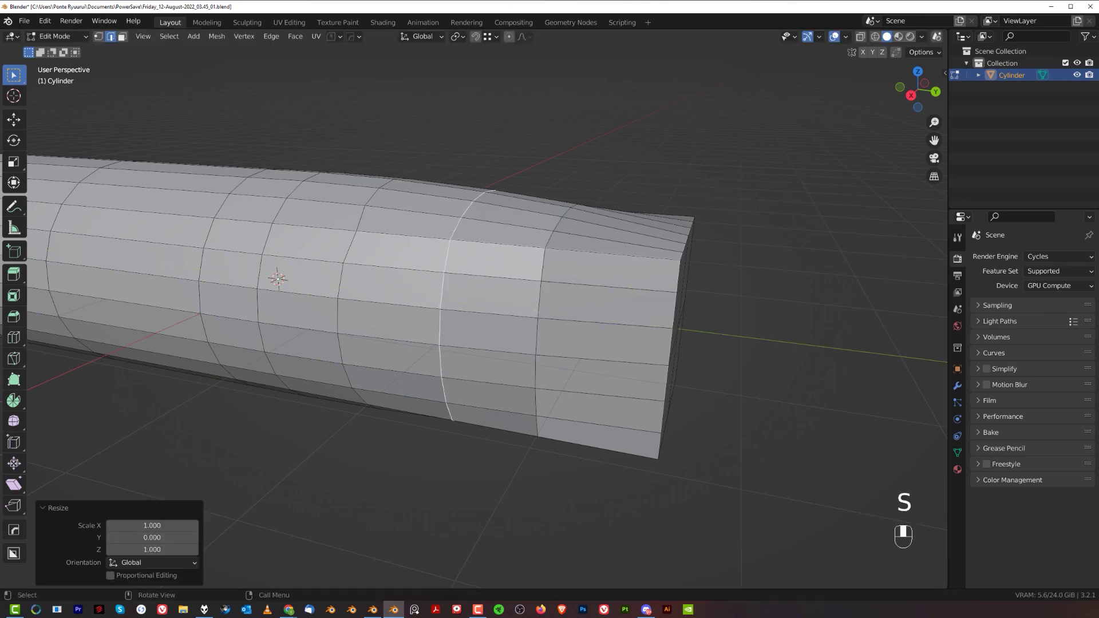
pyautogui.keyDown('alt'); pyautogui.click(352, 253); pyautogui.keyUp('alt')
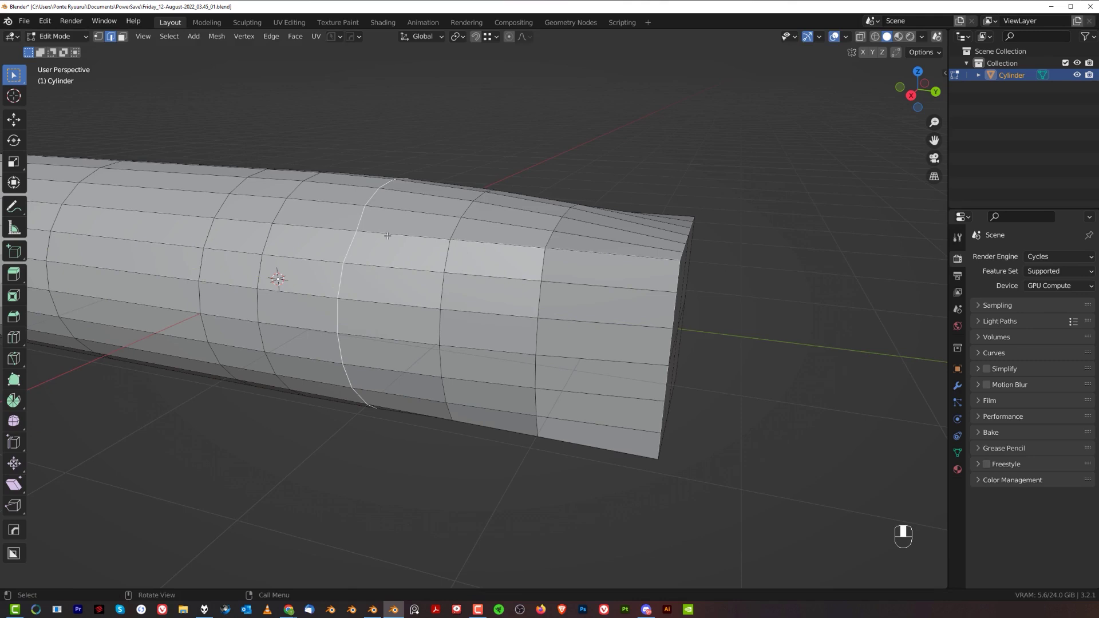
pyautogui.press('s')
pyautogui.click(386, 236)
pyautogui.scroll(-3, 412, 187)
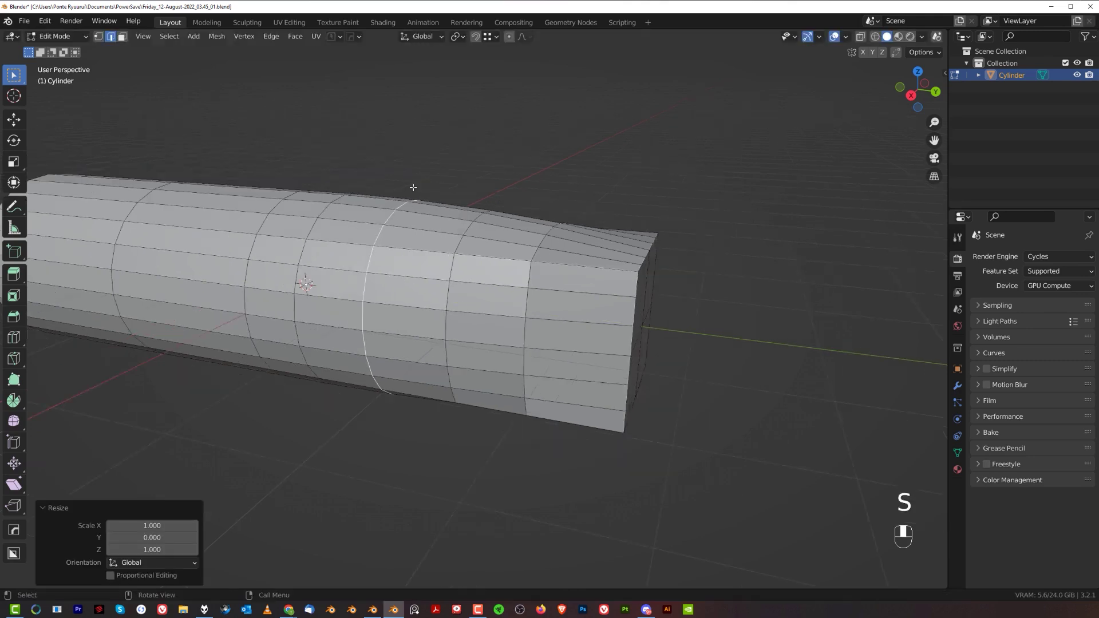
pyautogui.moveTo(412, 186); pyautogui.dragTo(467, 196, button='middle')
pyautogui.keyDown('alt'); pyautogui.click(350, 308); pyautogui.keyUp('alt')
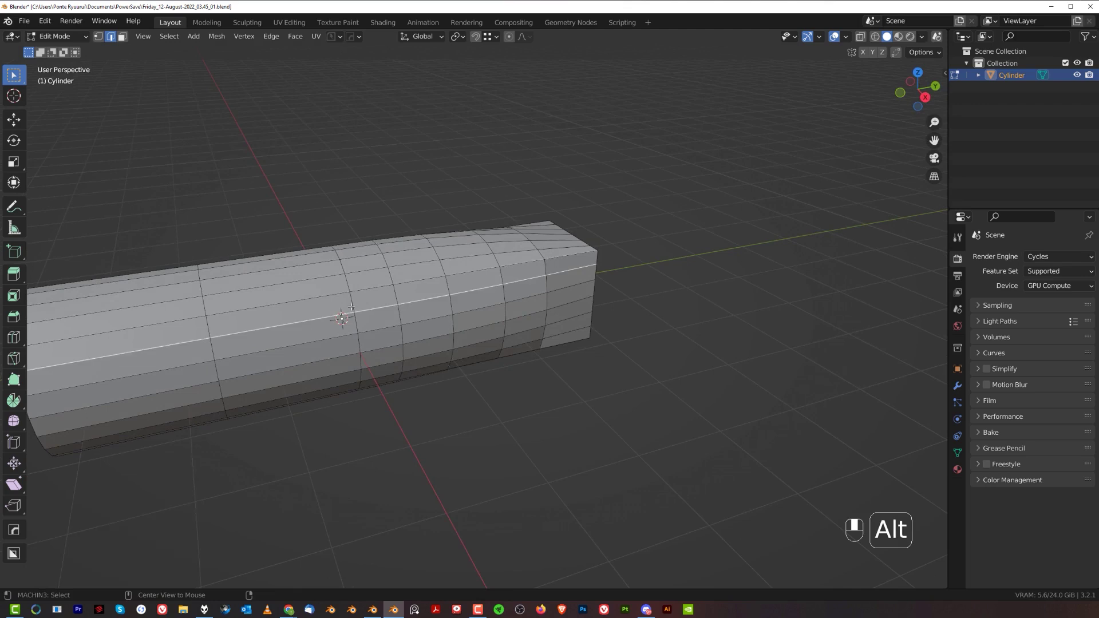
pyautogui.press('x')
pyautogui.click(351, 309)
pyautogui.hotkey('ctrl', 'z')
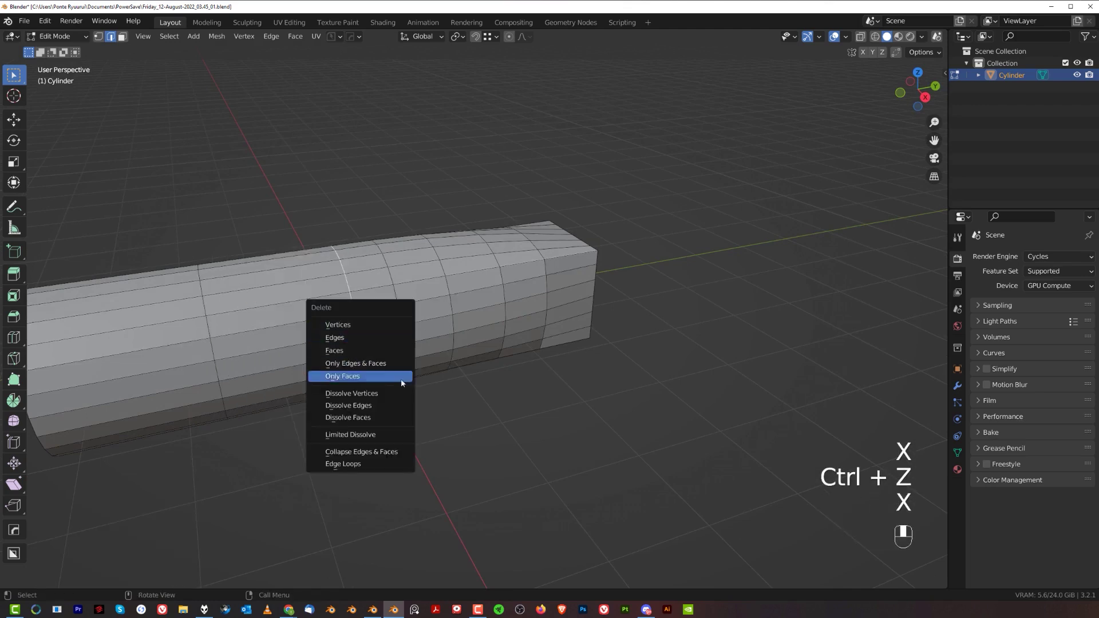
# Dissolve the original edge loop directly beside the bevel on the round side of the cylinder
pyautogui.click(404, 405)
pyautogui.moveTo(447, 336); pyautogui.dragTo(343, 318, button='middle')
pyautogui.scroll(1, 343, 317)
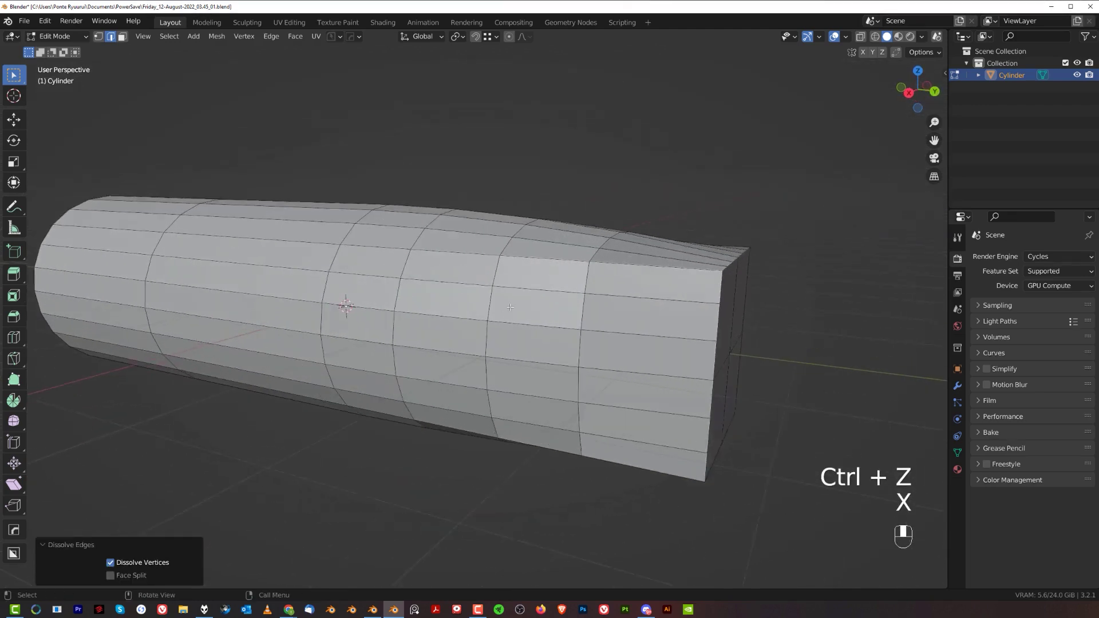
# Leave edit mode and add level 2 subdivision to the cylinder
pyautogui.scroll(-1, 343, 317)
pyautogui.press('Tab')
pyautogui.moveTo(532, 124); pyautogui.dragTo(565, 273, button='middle')
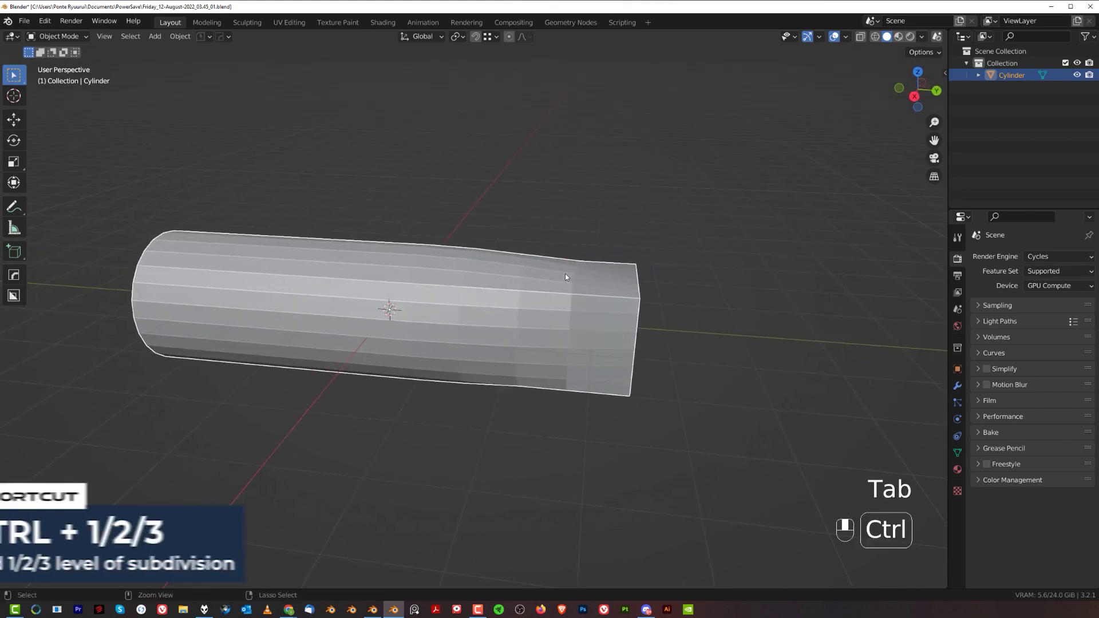
pyautogui.hotkey('ctrl', '2')
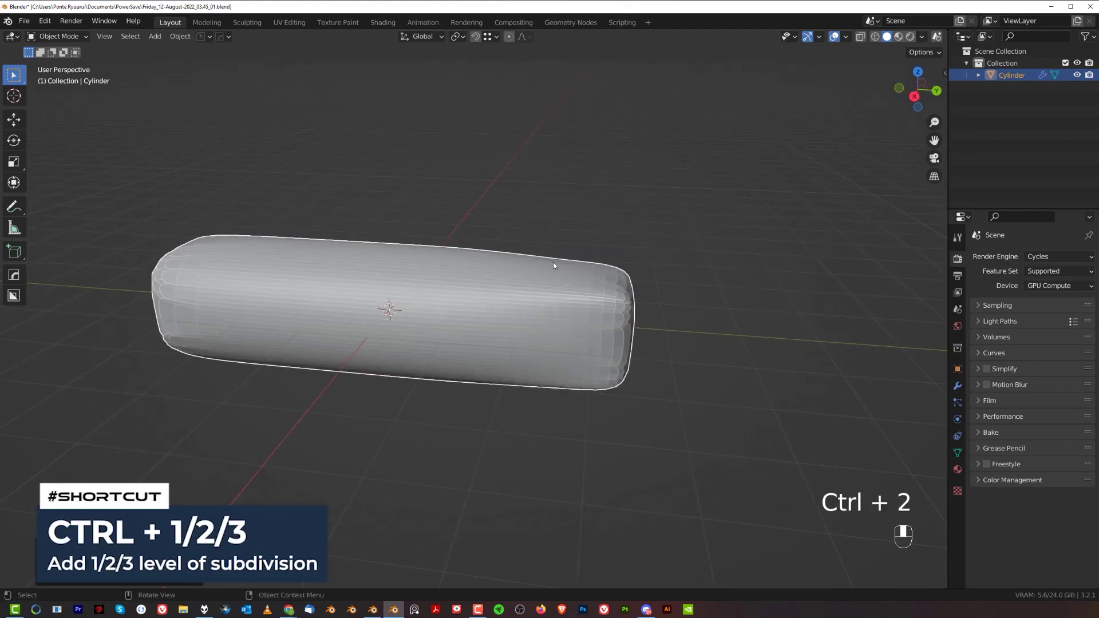
# Select all cap faces on the cylinder's round end in edit mode and merge them into a single face
pyautogui.keyDown('shift'); pyautogui.moveTo(540, 290); pyautogui.dragTo(444, 292, button='middle'); pyautogui.keyUp('shift')
pyautogui.moveTo(470, 382); pyautogui.dragTo(600, 343, button='middle')
pyautogui.press('Tab')
pyautogui.click(412, 347)
pyautogui.keyDown('shift'); pyautogui.click(330, 318); pyautogui.keyUp('shift')
pyautogui.keyDown('shift'); pyautogui.click(328, 376); pyautogui.keyUp('shift')
pyautogui.keyDown('shift'); pyautogui.click(403, 395); pyautogui.keyUp('shift')
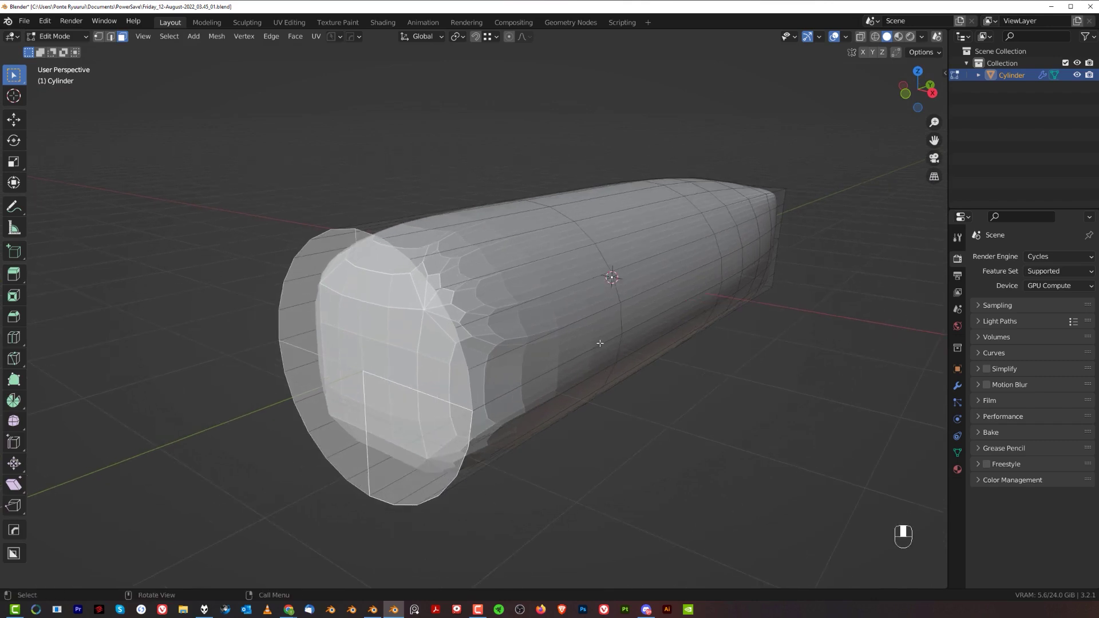
pyautogui.press('f')
# Delete the cap face on the round end to leave that end open
pyautogui.moveTo(529, 330); pyautogui.dragTo(575, 340, button='middle')
pyautogui.press('x')
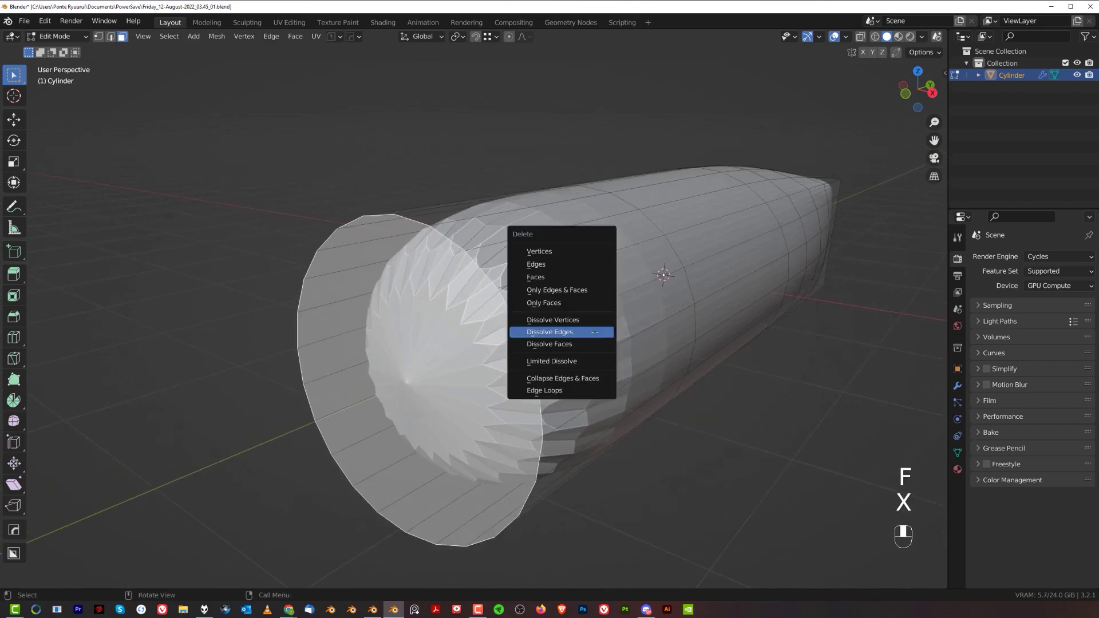
pyautogui.click(595, 276)
pyautogui.keyDown('shift'); pyautogui.moveTo(527, 314); pyautogui.dragTo(533, 318, button='middle'); pyautogui.keyUp('shift')
# Try to close the open round rim with a Grid Fill using an offset of 3
pyautogui.press('Tab')
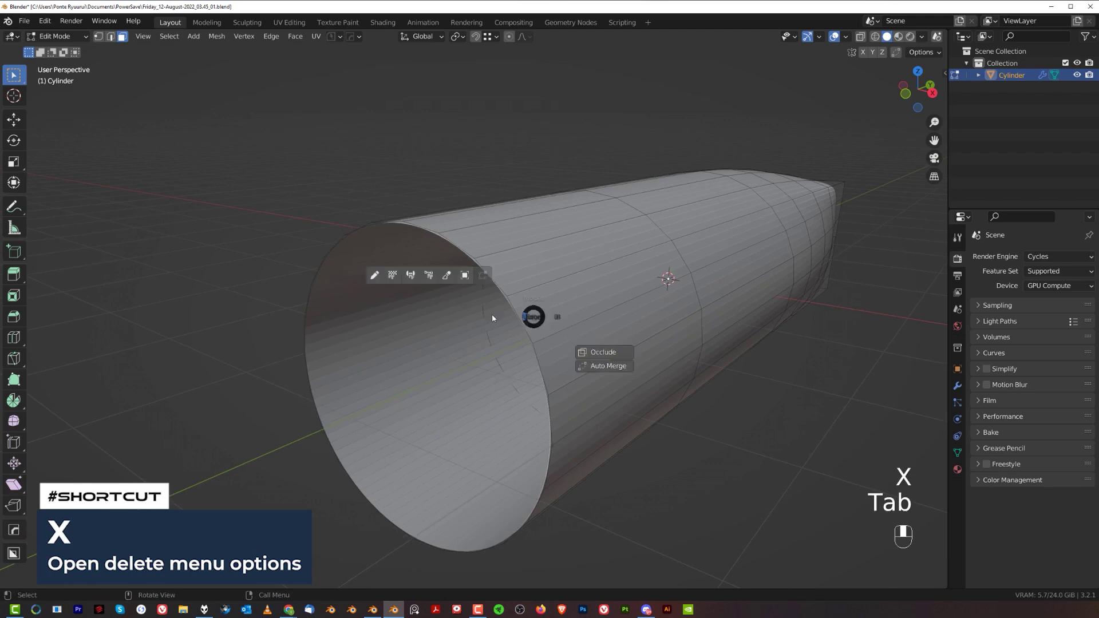
pyautogui.click(490, 319)
pyautogui.keyDown('alt'); pyautogui.click(296, 344); pyautogui.keyUp('alt')
pyautogui.scroll(-3, 296, 344)
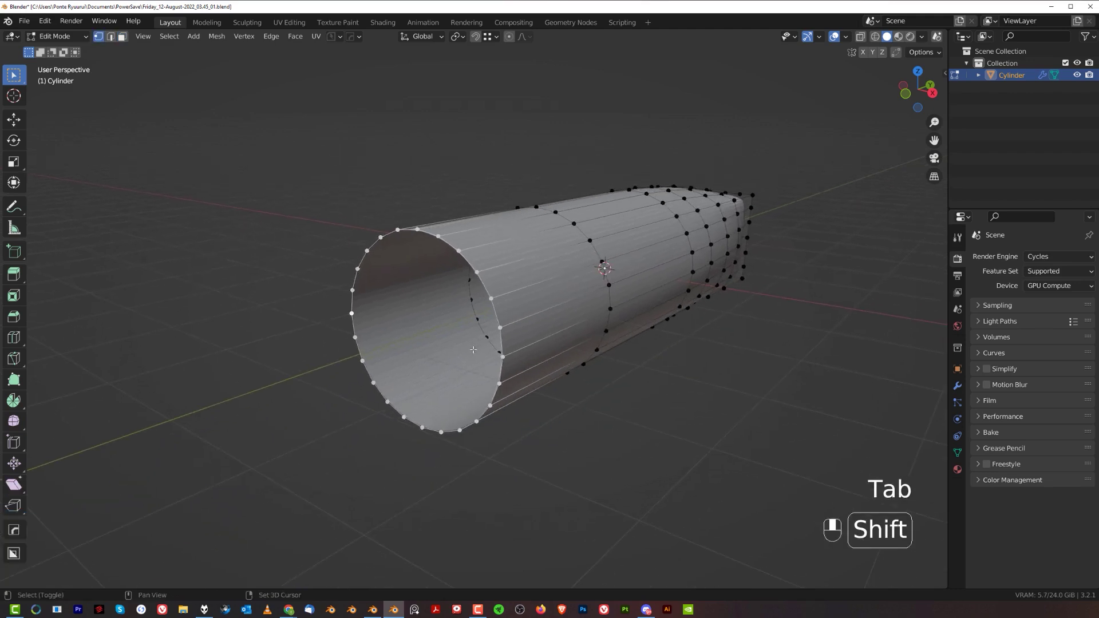
pyautogui.hotkey('ctrl', 'f')
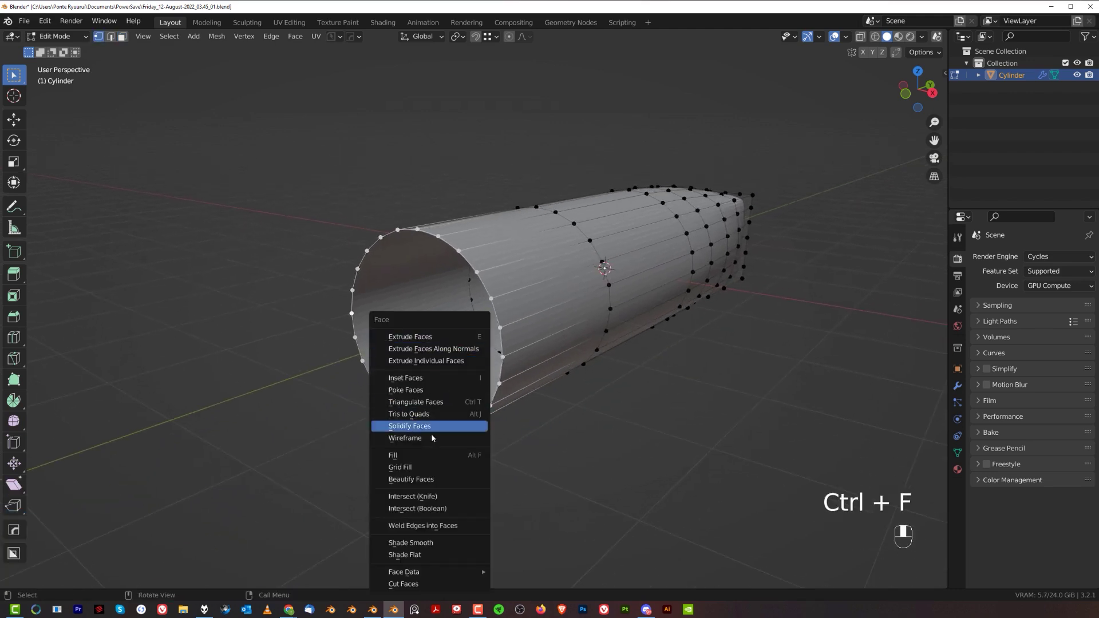
pyautogui.click(433, 466)
pyautogui.scroll(2, 383, 426)
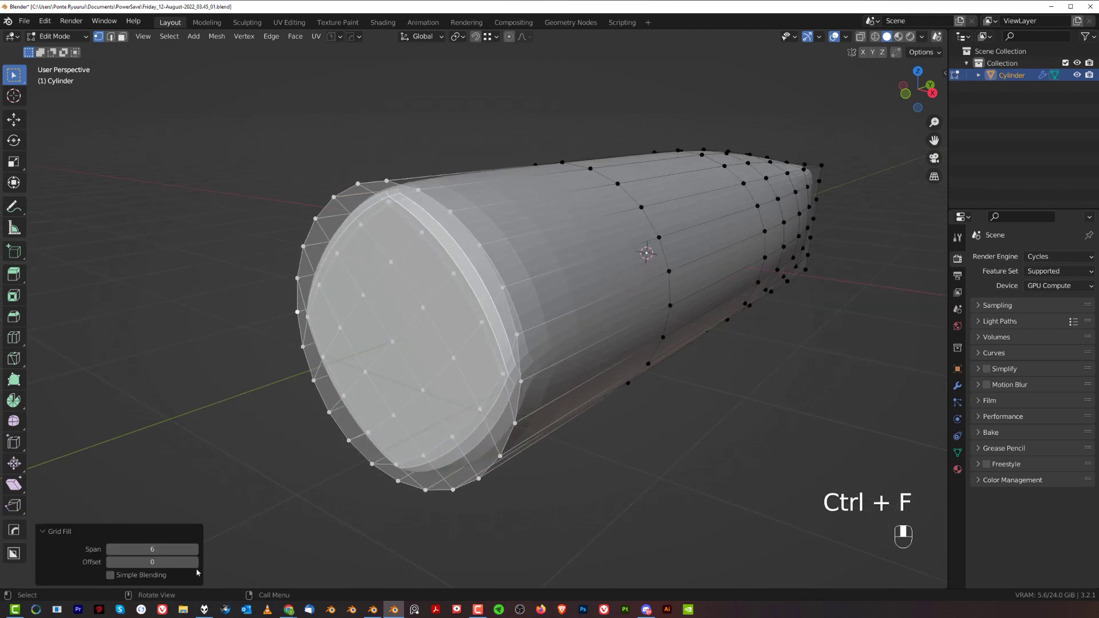
pyautogui.moveTo(194, 567); pyautogui.dragTo(206, 567)
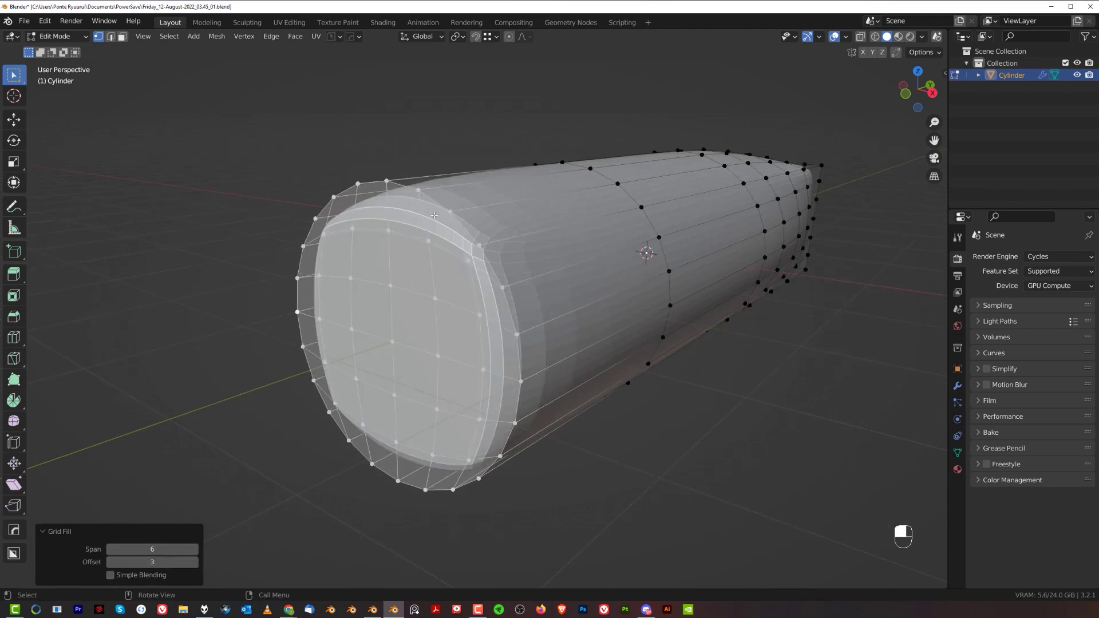
pyautogui.moveTo(559, 253); pyautogui.dragTo(518, 302, button='middle')
pyautogui.hotkey('ctrl', 'z')
# Fill the open round rim with a single face, inset that face slightly, and leave edit mode
pyautogui.press('f')
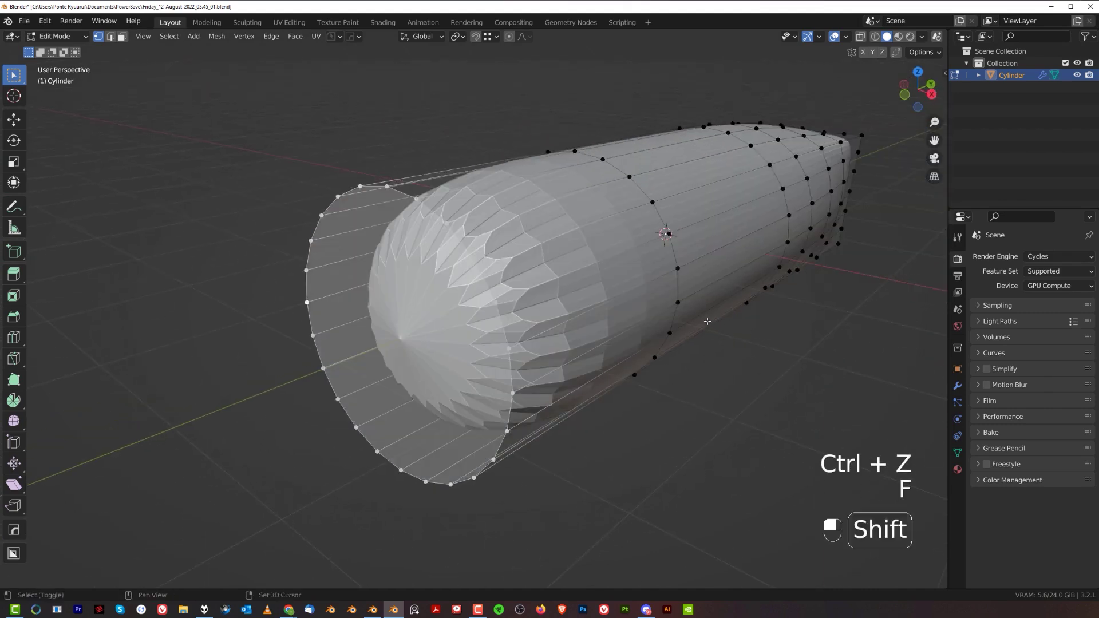
pyautogui.keyDown('shift'); pyautogui.moveTo(708, 321); pyautogui.dragTo(672, 333, button='middle'); pyautogui.keyUp('shift')
pyautogui.press('Tab')
pyautogui.click(684, 349)
pyautogui.press('i')
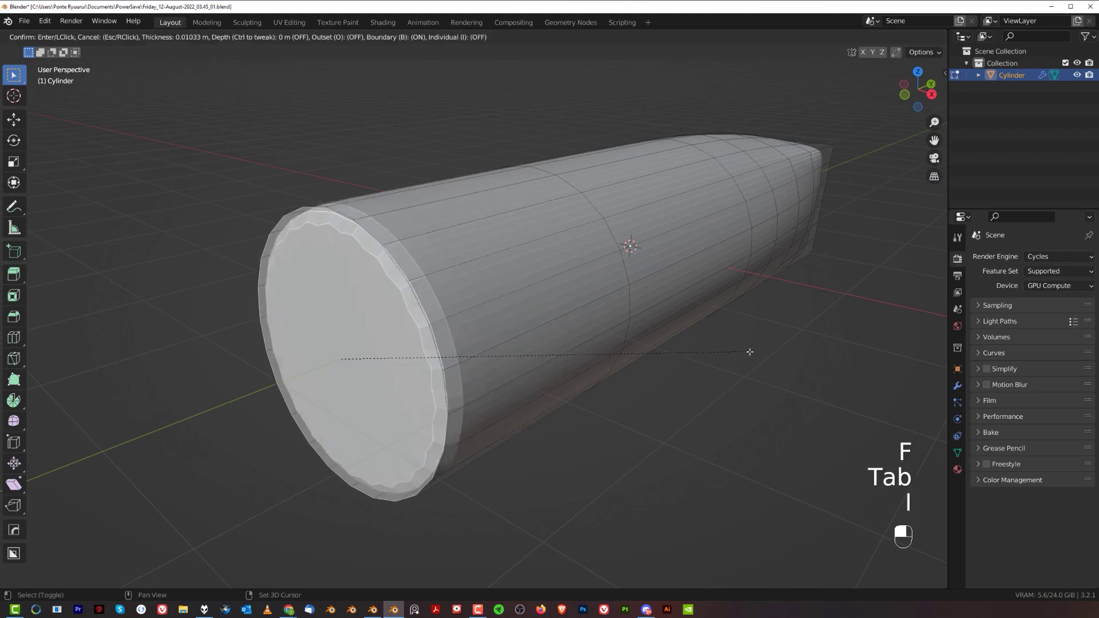
pyautogui.press('shift')
pyautogui.click(505, 348)
pyautogui.press('Tab')
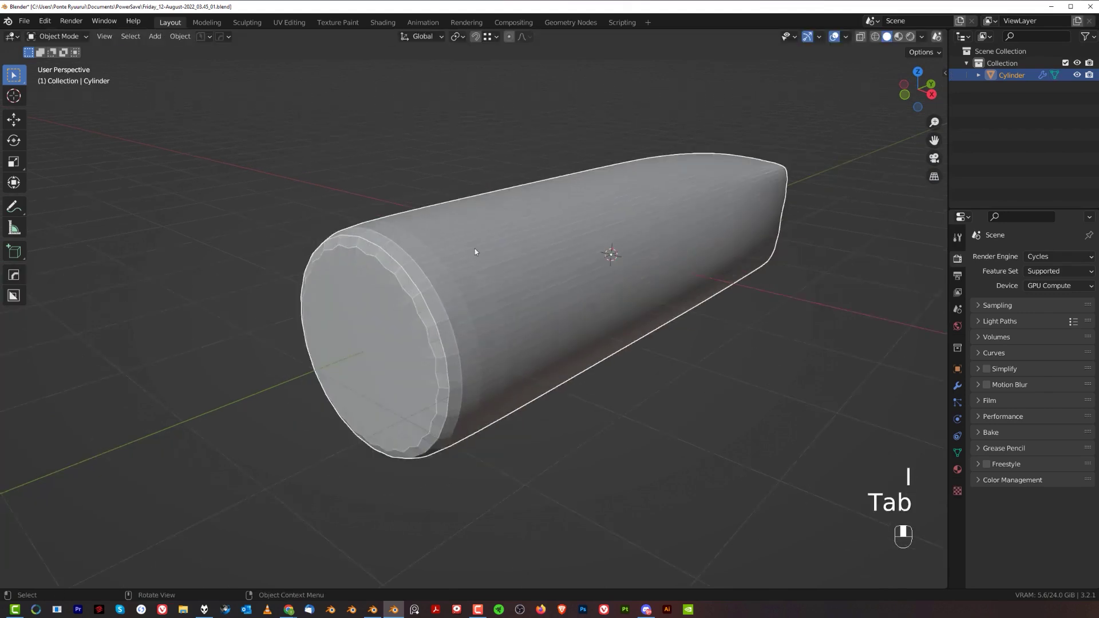
# Apply smooth shading to the cylinder object
pyautogui.rightClick(479, 264)
pyautogui.click(481, 297)
pyautogui.moveTo(480, 297)
pyautogui.mouseDown(button='middle')
pyautogui.moveTo(581, 306)
pyautogui.moveTo(516, 301)
pyautogui.moveTo(463, 329)
pyautogui.moveTo(544, 314)
pyautogui.moveTo(535, 323)
pyautogui.mouseUp(button='middle')
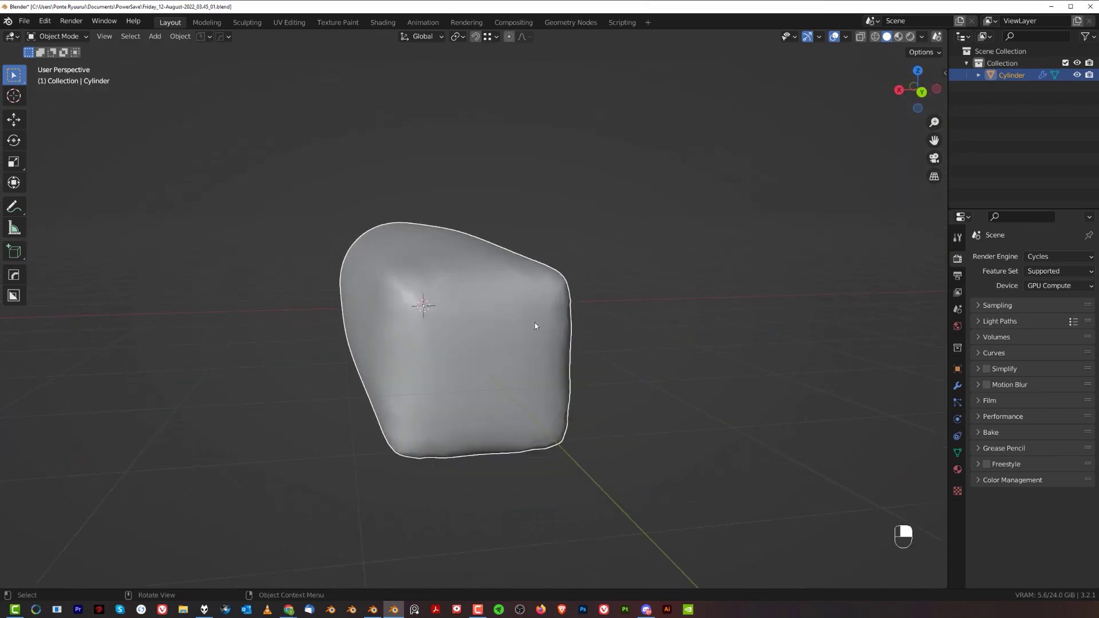
# Merge the squared end's cap faces into a single face, inset it slightly, and leave edit mode
pyautogui.press('Tab')
pyautogui.keyDown('shift'); pyautogui.click(458, 360); pyautogui.keyUp('shift')
pyautogui.keyDown('shift'); pyautogui.click(457, 408); pyautogui.keyUp('shift')
pyautogui.keyDown('shift'); pyautogui.click(530, 329); pyautogui.keyUp('shift')
pyautogui.keyDown('shift'); pyautogui.click(532, 412); pyautogui.keyUp('shift')
pyautogui.moveTo(696, 369); pyautogui.dragTo(731, 377, button='middle')
pyautogui.press('f')
pyautogui.press('i')
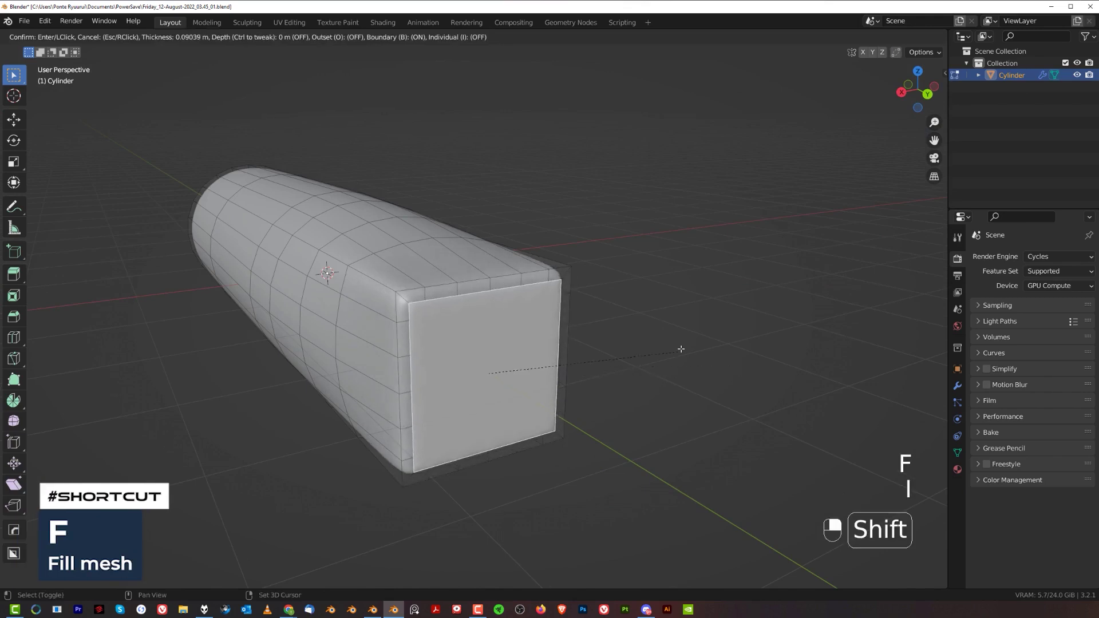
pyautogui.click(740, 361)
pyautogui.press('Tab')
# Examine the smooth shading along the body and the rounded edge of the circular end
pyautogui.moveTo(606, 212); pyautogui.dragTo(617, 426, button='middle')
pyautogui.scroll(3, 638, 371)
pyautogui.scroll(-4, 691, 343)
pyautogui.moveTo(691, 343); pyautogui.dragTo(716, 243, button='middle')
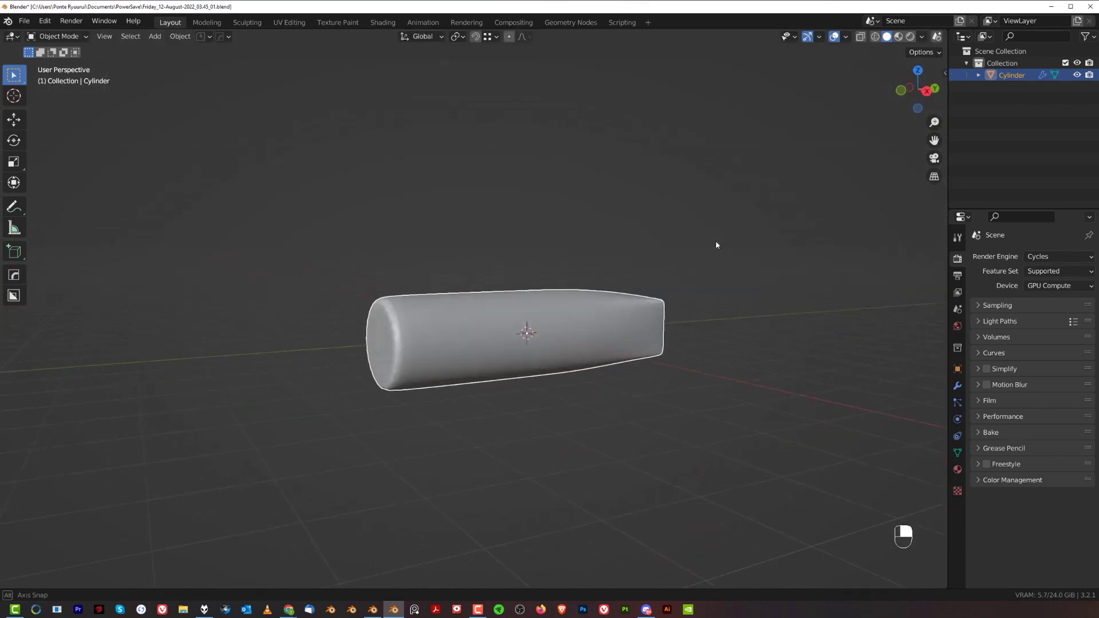
pyautogui.scroll(4, 437, 358)
pyautogui.keyDown('shift'); pyautogui.moveTo(437, 360); pyautogui.dragTo(486, 309, button='middle'); pyautogui.keyUp('shift')
pyautogui.moveTo(465, 371); pyautogui.dragTo(501, 385, button='middle')
pyautogui.scroll(2, 501, 386)
pyautogui.moveTo(485, 344)
pyautogui.keyDown('shift'); pyautogui.mouseDown(button='middle')
pyautogui.moveTo(479, 336)
pyautogui.moveTo(496, 345)
pyautogui.mouseUp(button='middle'); pyautogui.keyUp('shift')
pyautogui.scroll(1, 515, 298)
# Select the round end's outer rim edge loop and move it about 0.096 m along Y into the body
pyautogui.press('Tab')
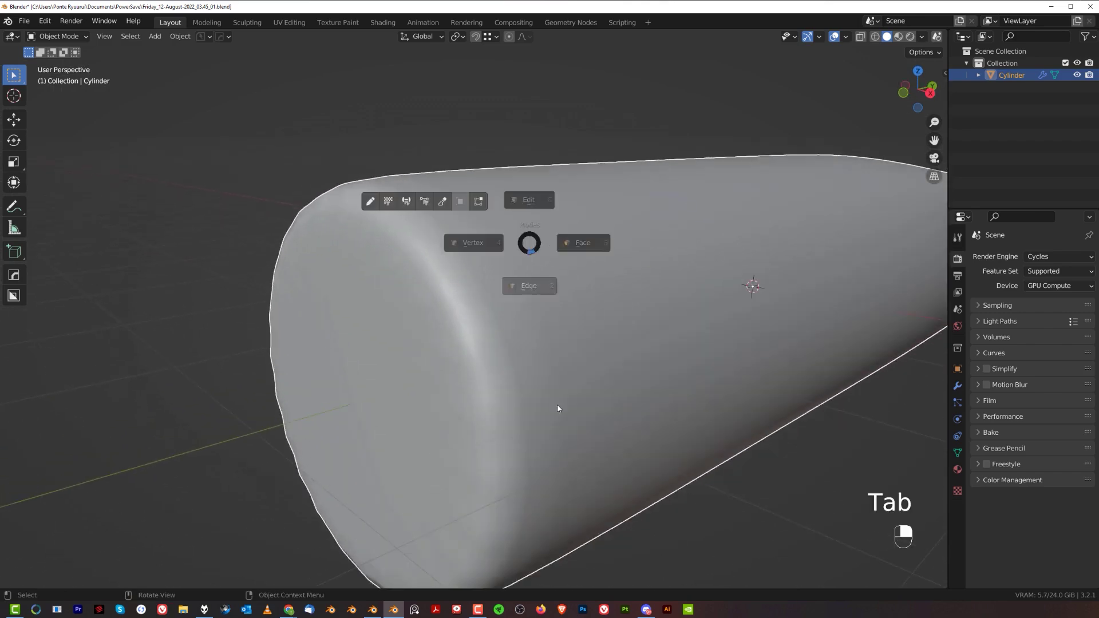
pyautogui.scroll(-1, 517, 369)
pyautogui.middleClick(470, 311)
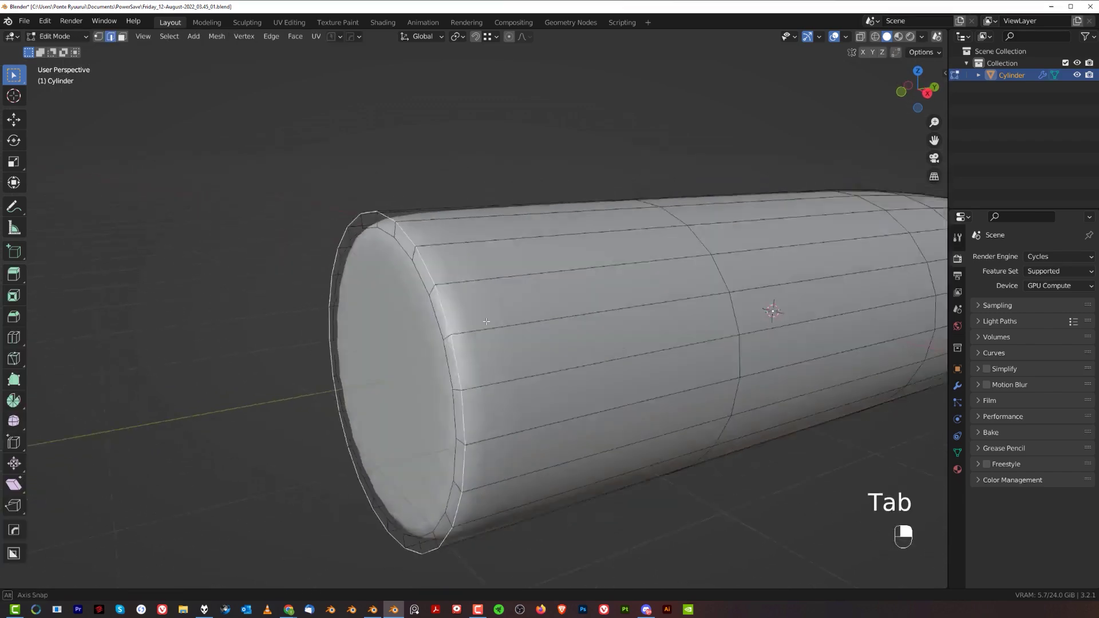
pyautogui.press('g')
pyautogui.press('y')
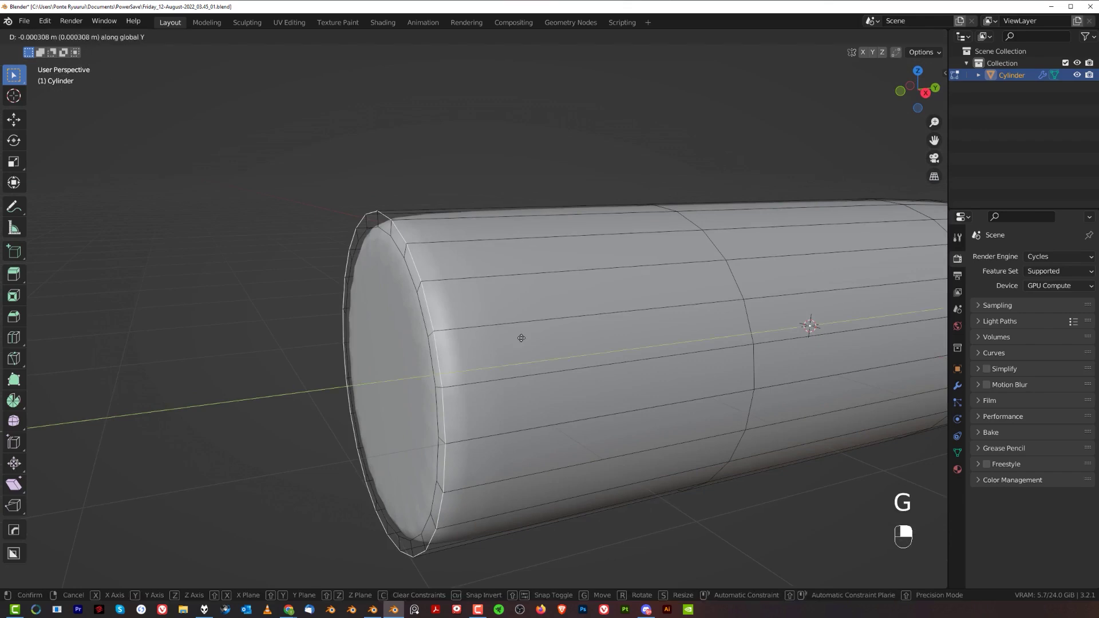
pyautogui.click(681, 348)
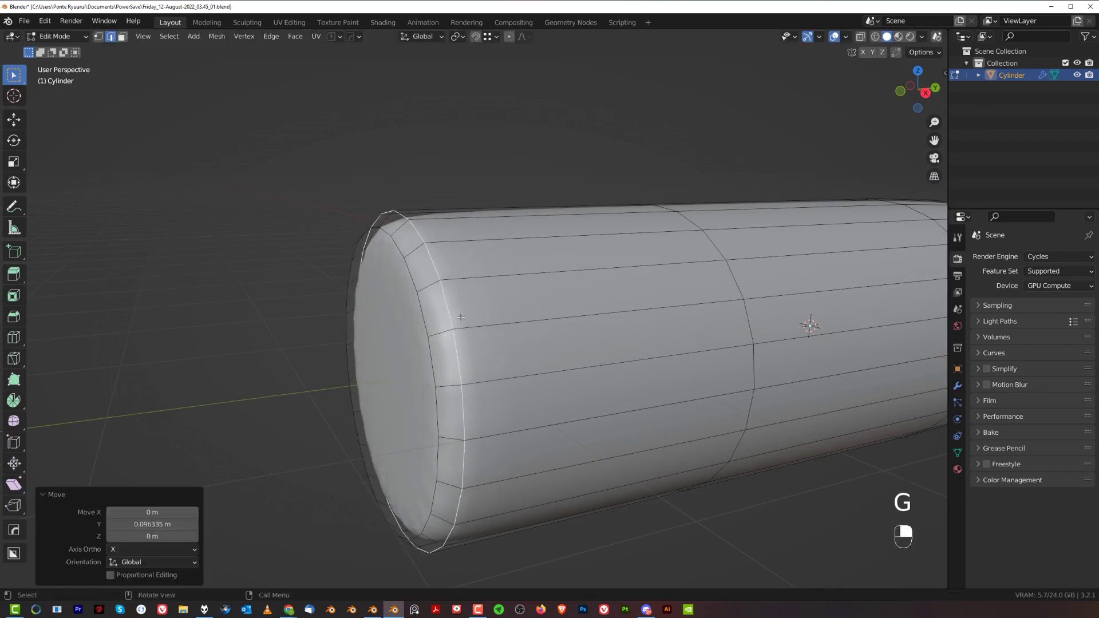
# Mark the two edge loops bordering the round end's chamfer as sharp and leave edit mode
pyautogui.keyDown('alt'); pyautogui.keyDown('shift'); pyautogui.click(426, 319); pyautogui.keyUp('shift'); pyautogui.keyUp('alt')
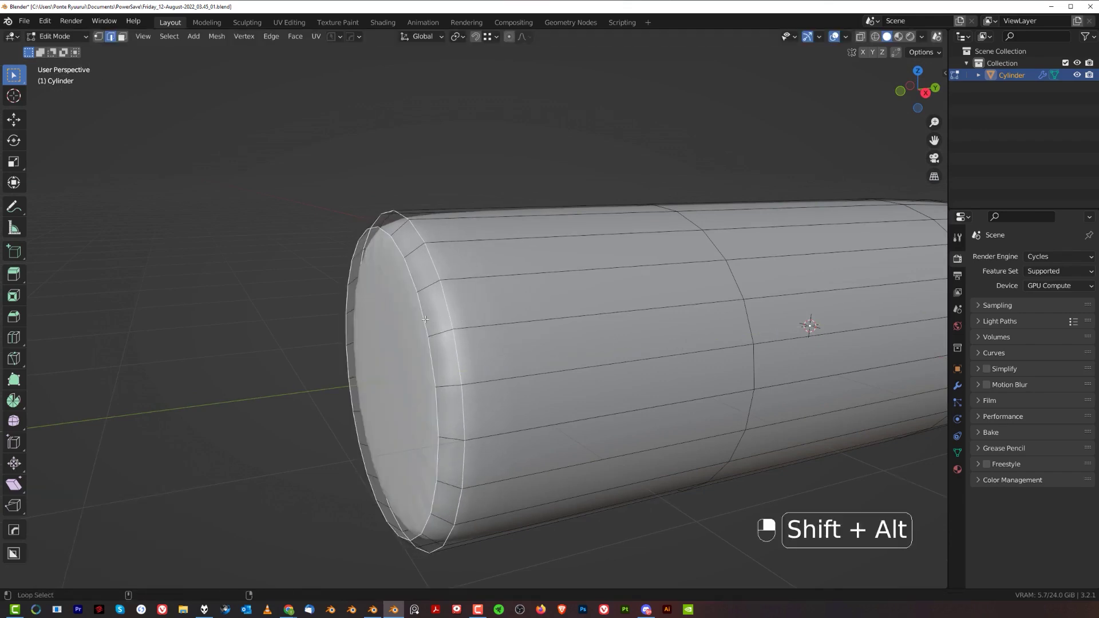
pyautogui.press('q')
pyautogui.click(527, 296)
pyautogui.press('Tab')
pyautogui.scroll(3, 456, 334)
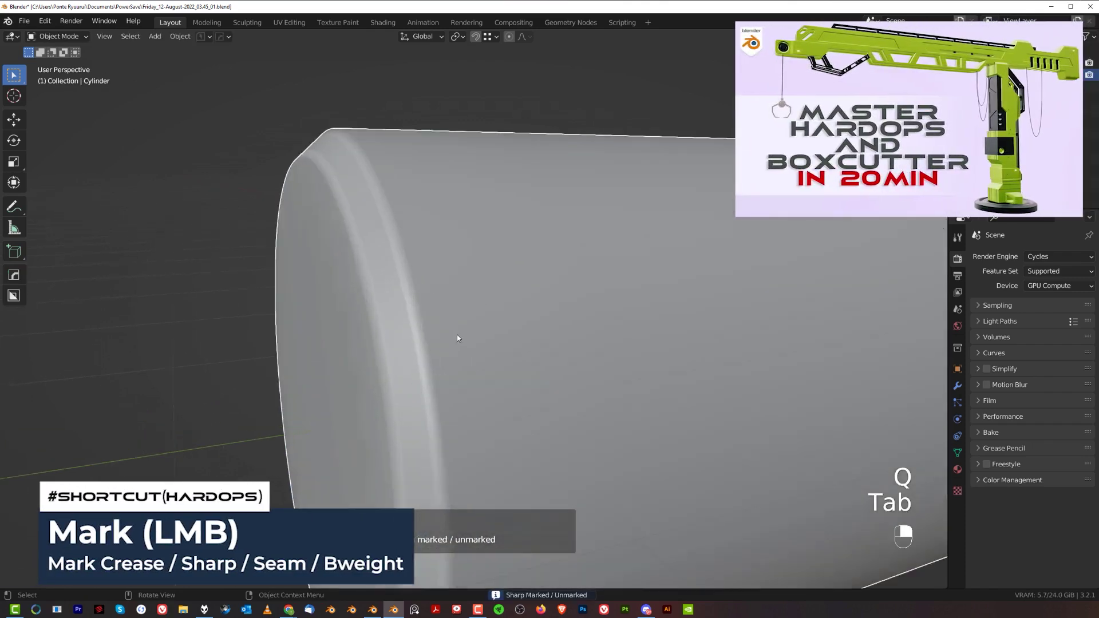
pyautogui.scroll(2, 457, 334)
pyautogui.keyDown('shift'); pyautogui.moveTo(475, 321); pyautogui.dragTo(533, 349, button='middle'); pyautogui.keyUp('shift')
pyautogui.scroll(-4, 451, 282)
pyautogui.moveTo(452, 282); pyautogui.dragTo(620, 272, button='middle')
pyautogui.moveTo(539, 297); pyautogui.dragTo(471, 246, button='middle')
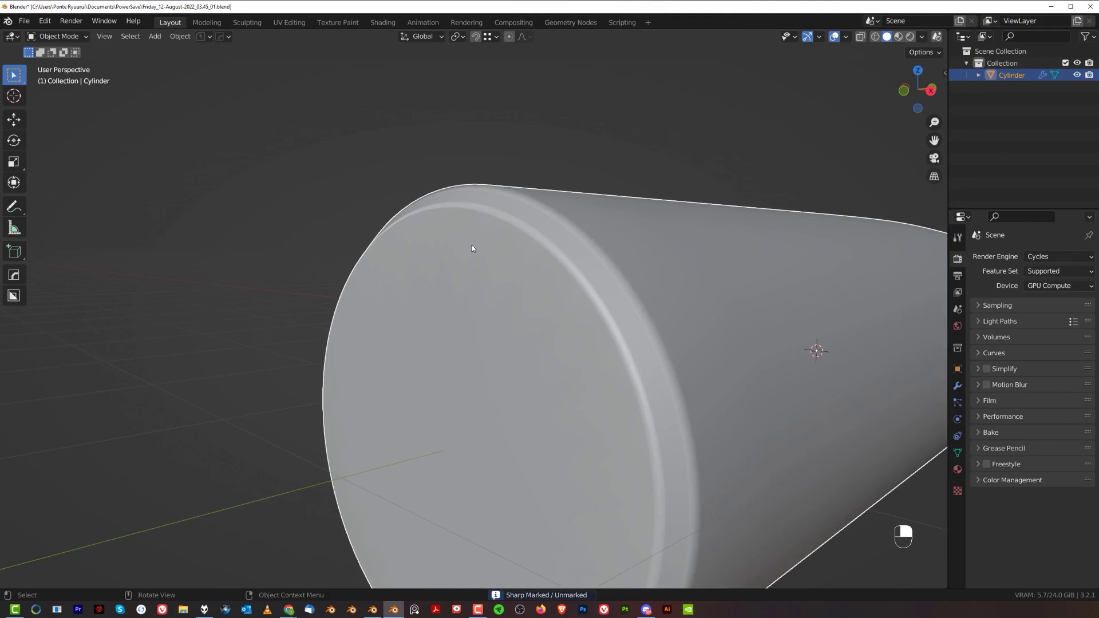
# Display the viewport with a glossy red MatCap and examine the reflections across the round end's cap
pyautogui.click(921, 37)
pyautogui.click(911, 119)
pyautogui.click(908, 160)
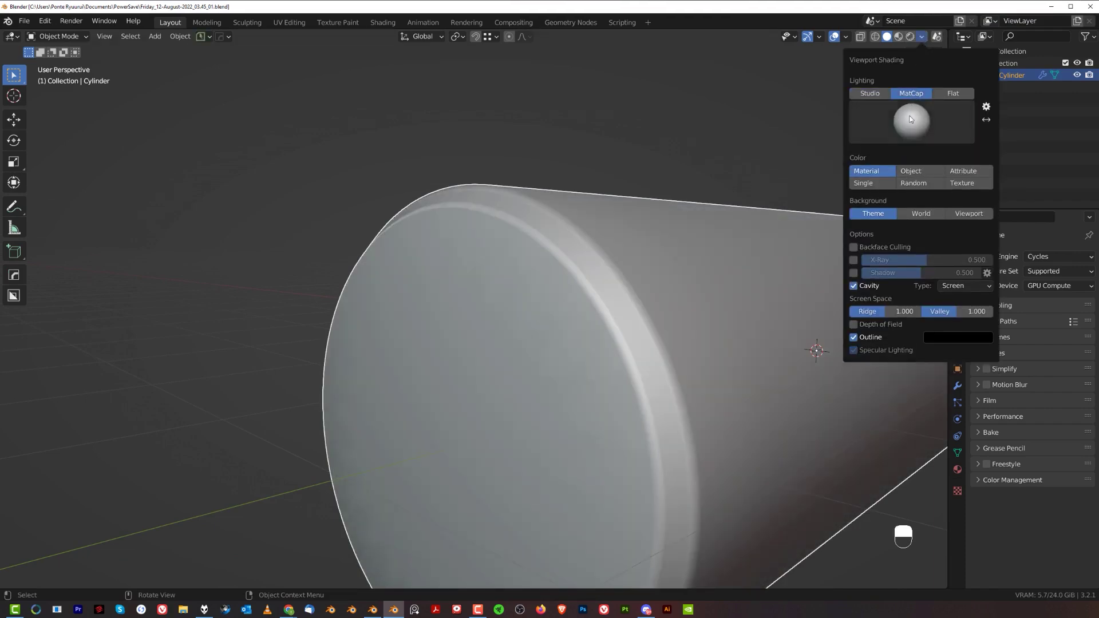
pyautogui.click(910, 120)
pyautogui.click(845, 234)
pyautogui.moveTo(516, 357); pyautogui.dragTo(549, 273, button='middle')
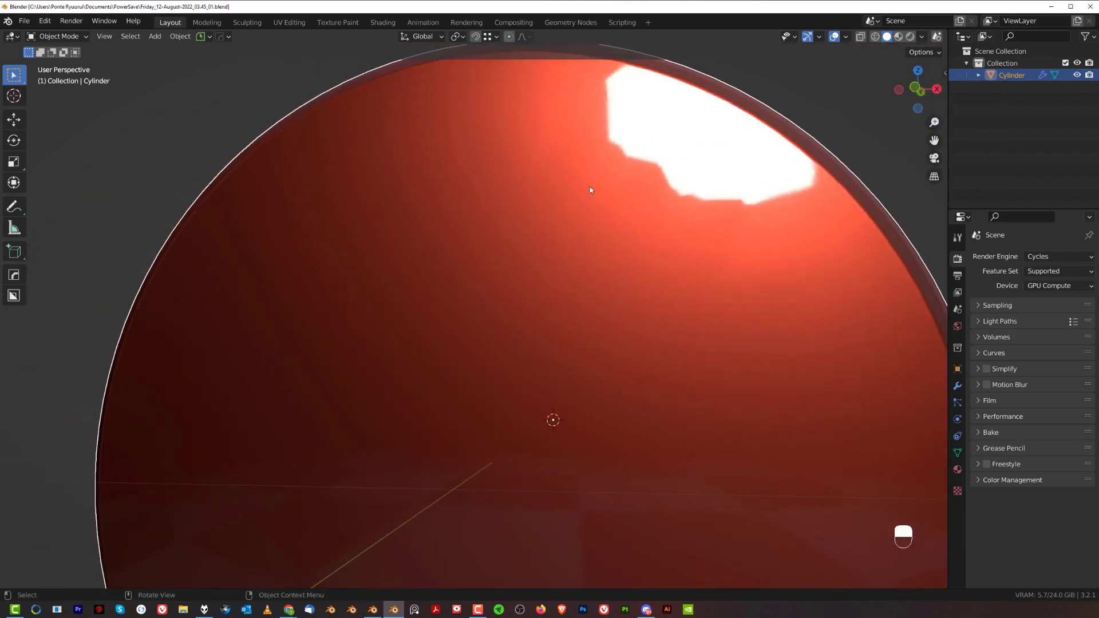
pyautogui.moveTo(590, 189); pyautogui.dragTo(601, 200, button='middle')
pyautogui.scroll(-5, 722, 290)
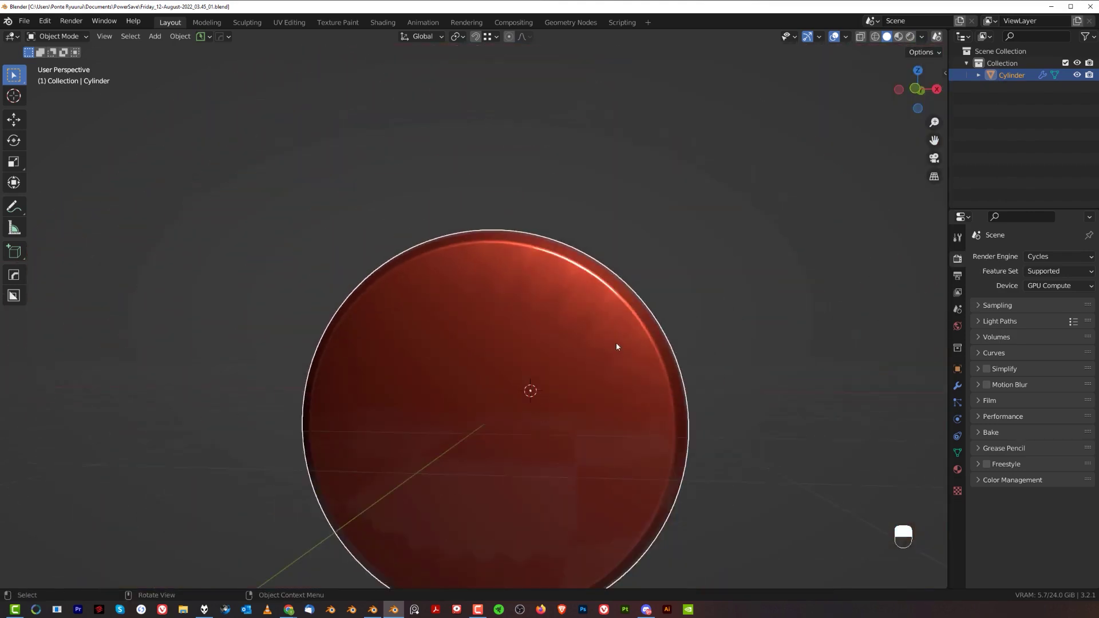
pyautogui.scroll(5, 616, 342)
# Inset the round end's cap face slightly to form a narrow supporting ring, and leave edit mode
pyautogui.press('Tab')
pyautogui.press('Tab')
pyautogui.press('Tab')
pyautogui.moveTo(633, 273); pyautogui.dragTo(525, 200, button='middle')
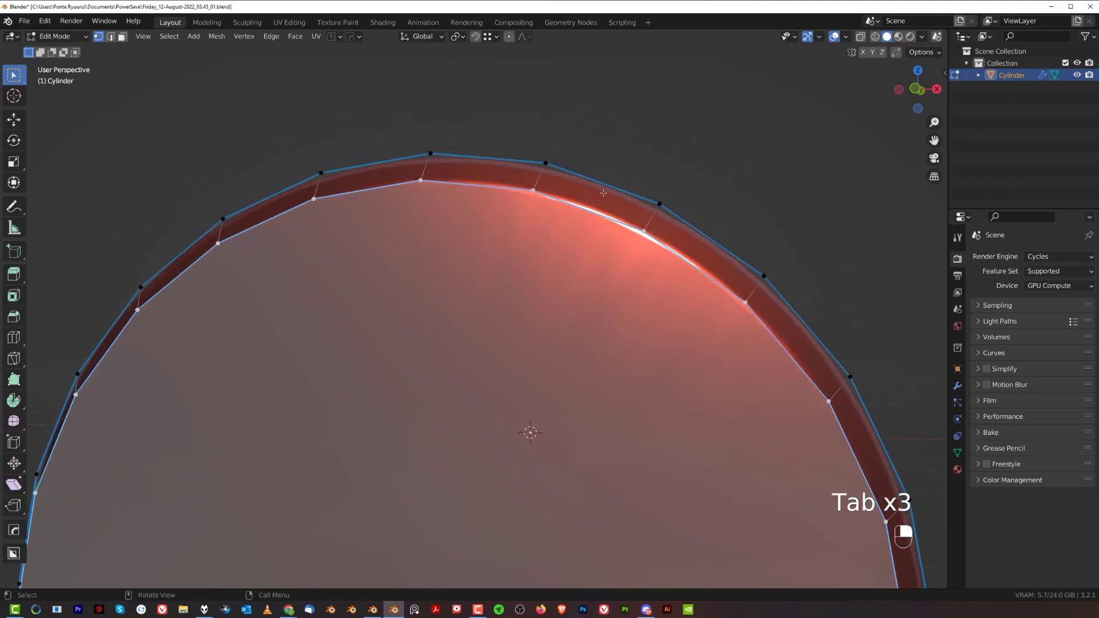
pyautogui.keyDown('shift'); pyautogui.moveTo(625, 269); pyautogui.dragTo(529, 297, button='middle'); pyautogui.keyUp('shift')
pyautogui.scroll(-5, 483, 220)
pyautogui.scroll(3, 530, 297)
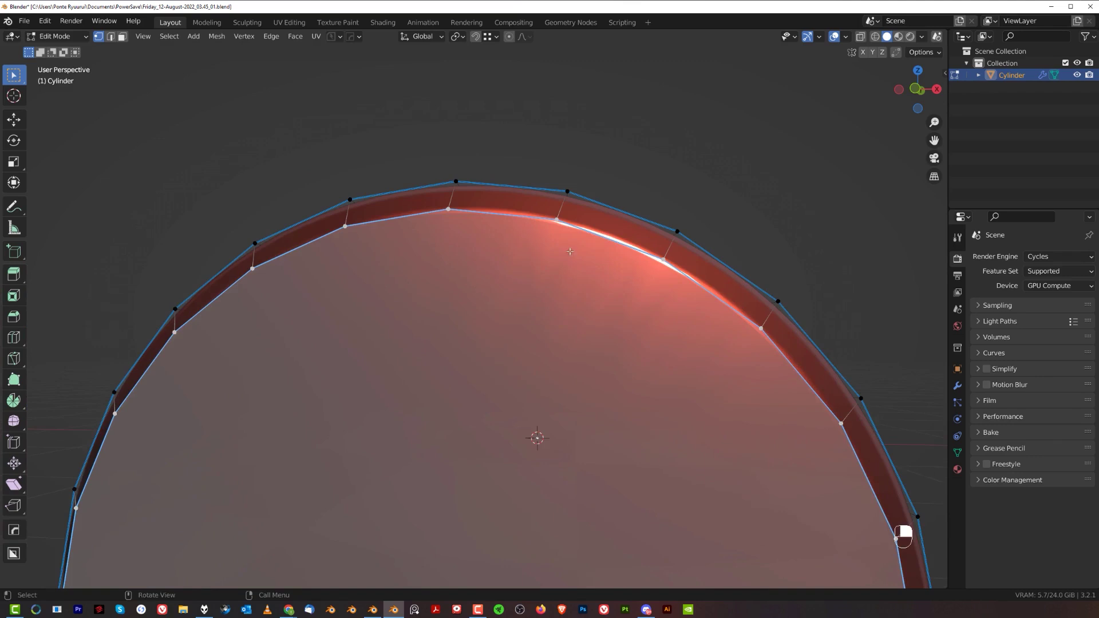
pyautogui.press('3')
pyautogui.press('Tab')
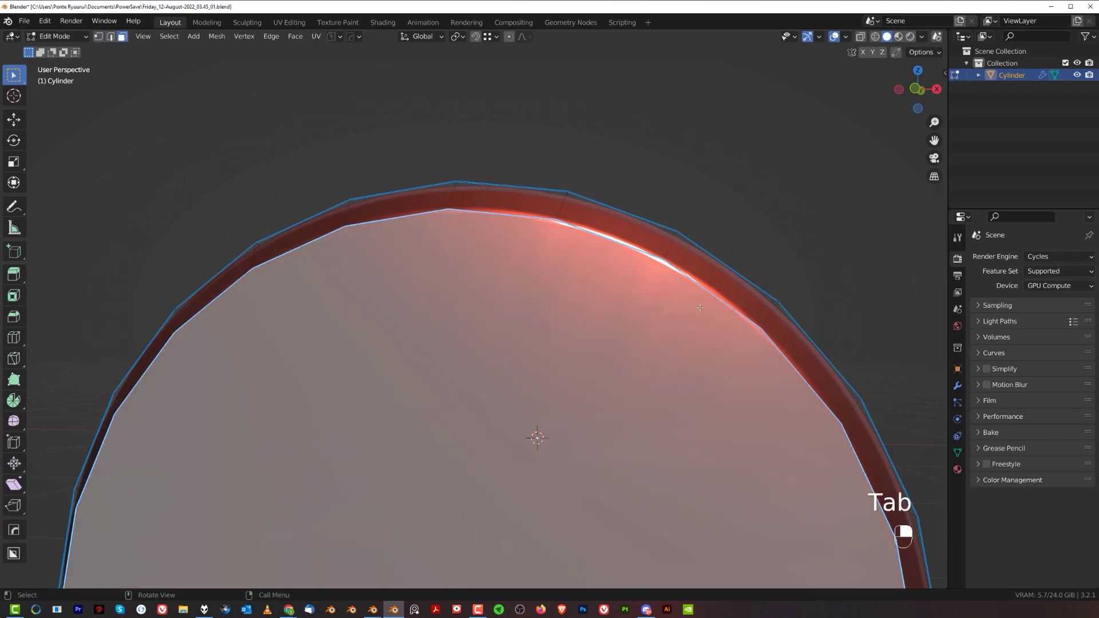
pyautogui.press('i')
pyautogui.press('i')
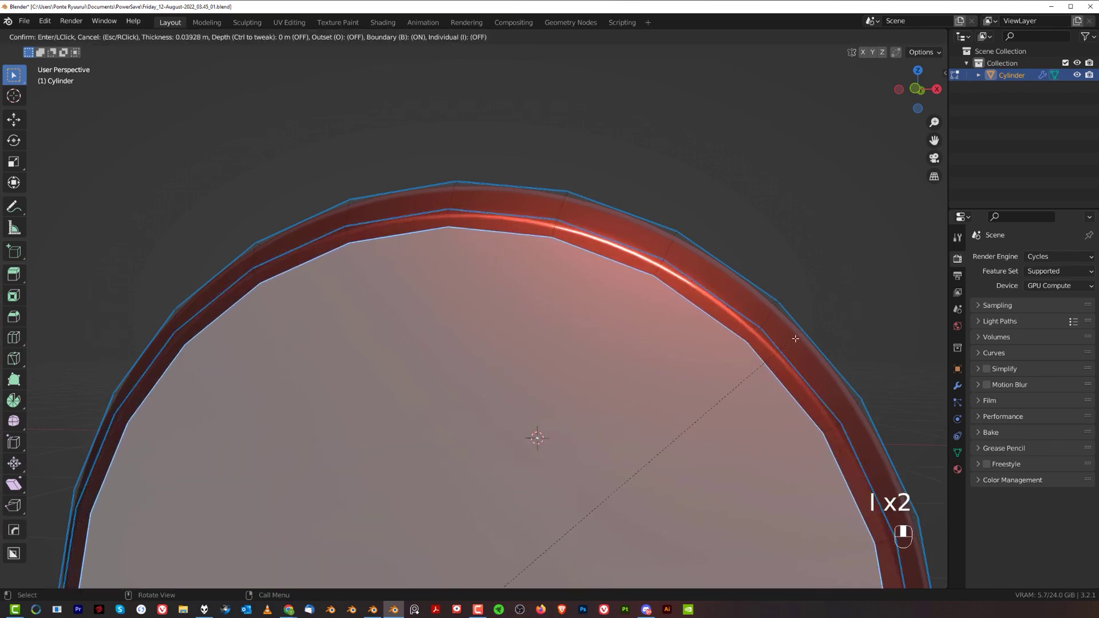
pyautogui.click(856, 332)
pyautogui.press('Tab')
pyautogui.scroll(-2, 698, 255)
pyautogui.moveTo(708, 293)
pyautogui.mouseDown(button='middle')
pyautogui.moveTo(719, 268)
pyautogui.moveTo(713, 280)
pyautogui.moveTo(536, 295)
pyautogui.moveTo(757, 288)
pyautogui.mouseUp(button='middle')
# Set the viewport shading to a grey metallic MatCap
pyautogui.click(921, 37)
pyautogui.click(912, 120)
pyautogui.click(809, 164)
# Add an edge loop on the body beside the round end's chamfer, slid to a factor of about -0.958
pyautogui.scroll(-3, 682, 261)
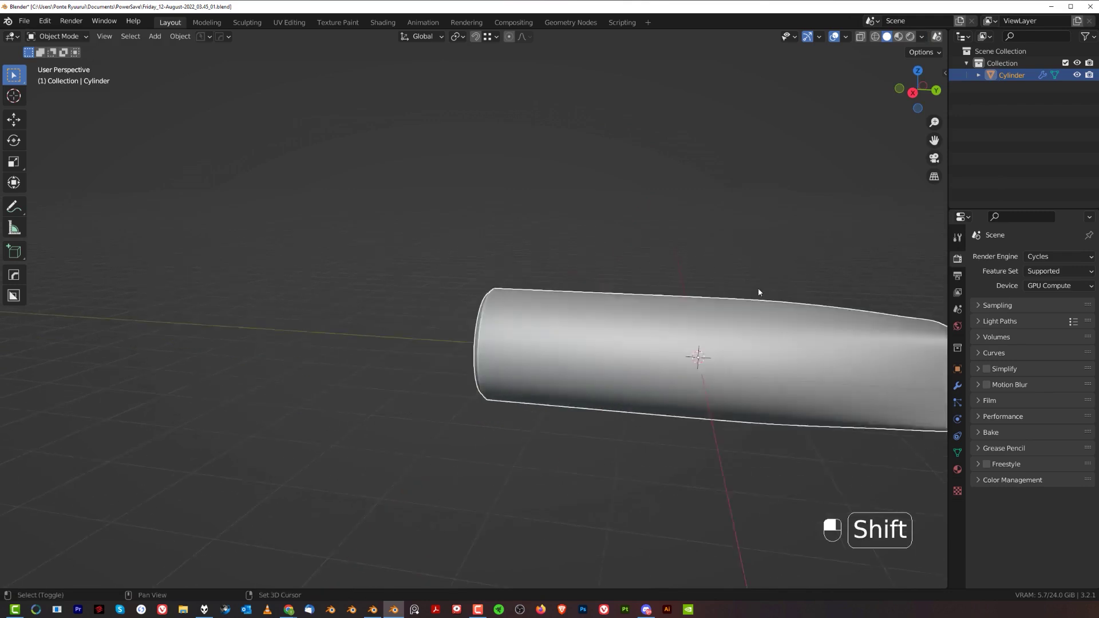
pyautogui.scroll(6, 757, 288)
pyautogui.moveTo(687, 309); pyautogui.dragTo(613, 309, button='middle')
pyautogui.keyDown('shift'); pyautogui.moveTo(614, 309); pyautogui.dragTo(561, 229, button='middle'); pyautogui.keyUp('shift')
pyautogui.press('Tab')
pyautogui.click(571, 463)
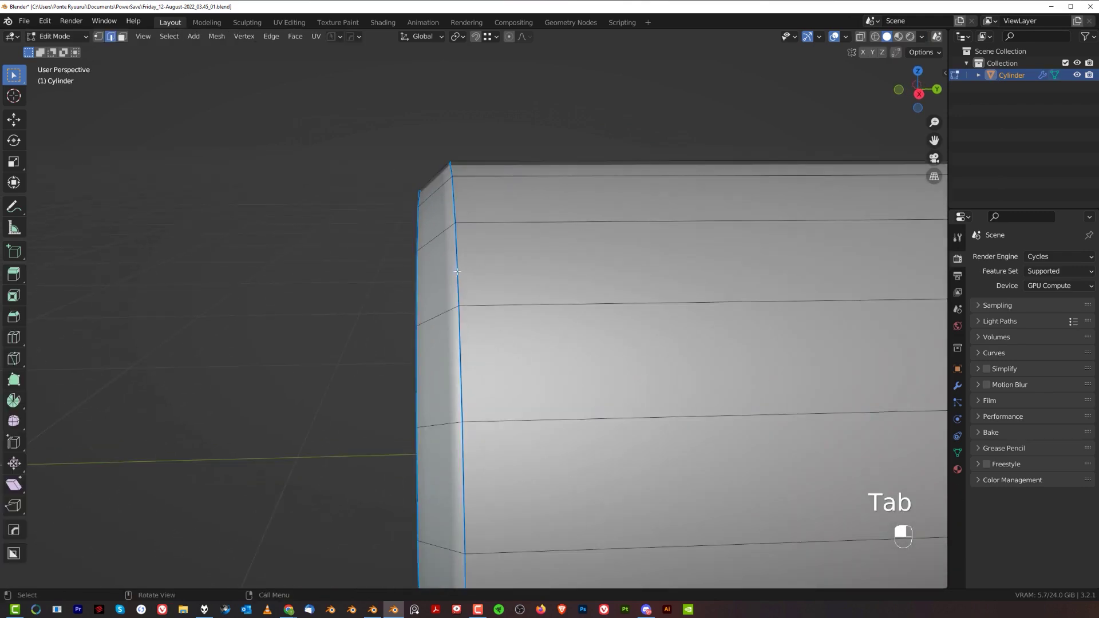
pyautogui.click(536, 281)
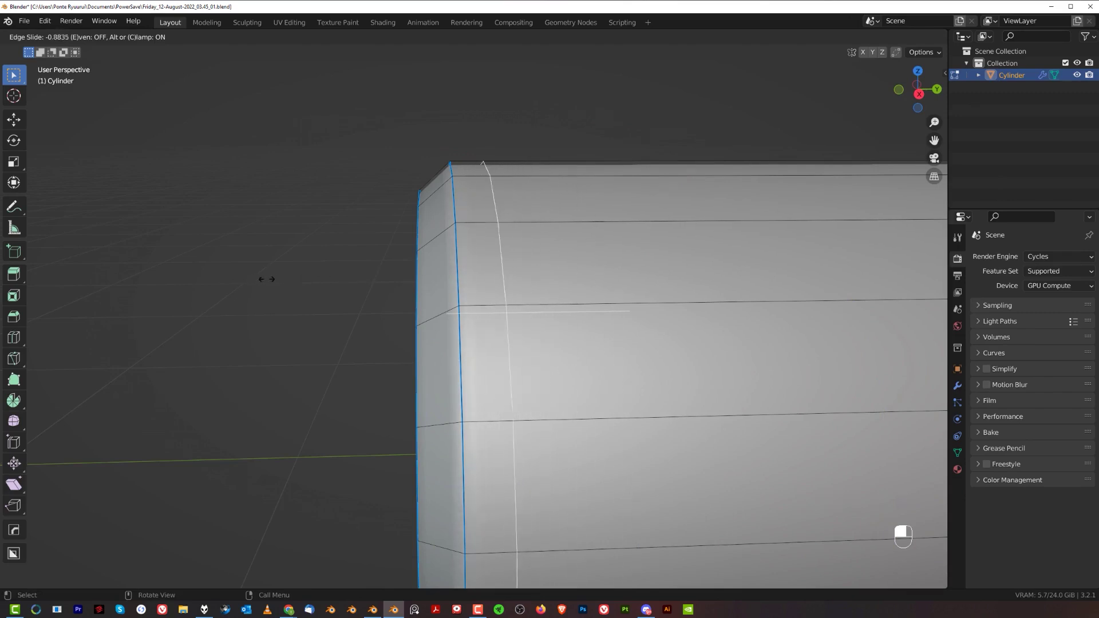
pyautogui.click(243, 280)
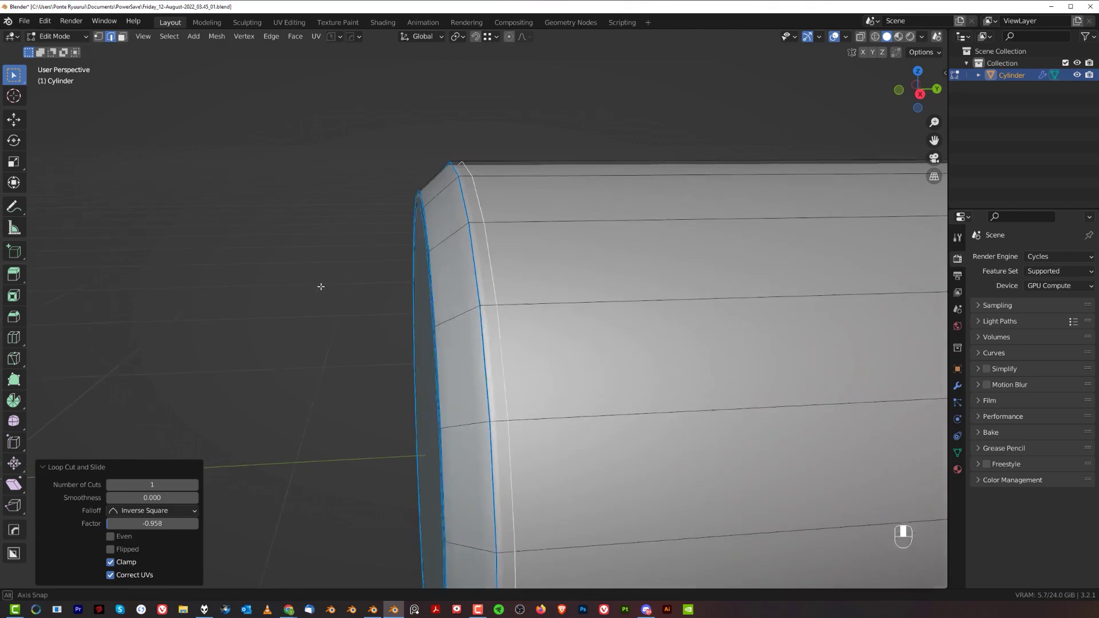
# Add a centred edge loop around the round end's chamfer, bevel it about 0.024 m, and leave edit mode
pyautogui.moveTo(319, 284); pyautogui.dragTo(484, 278, button='middle')
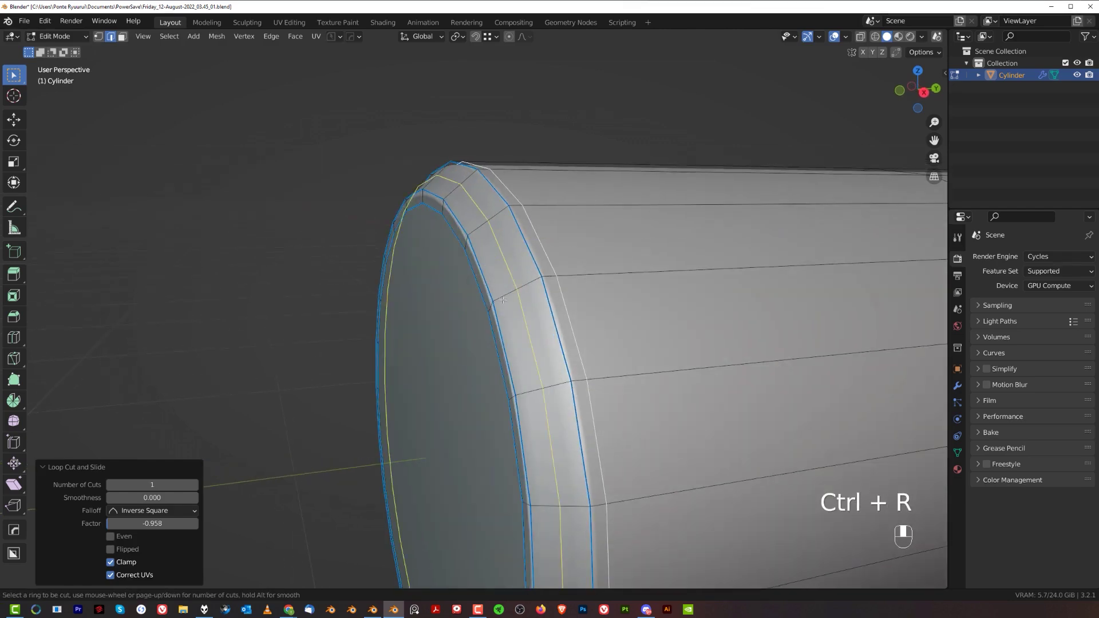
pyautogui.hotkey('ctrl', 'b')
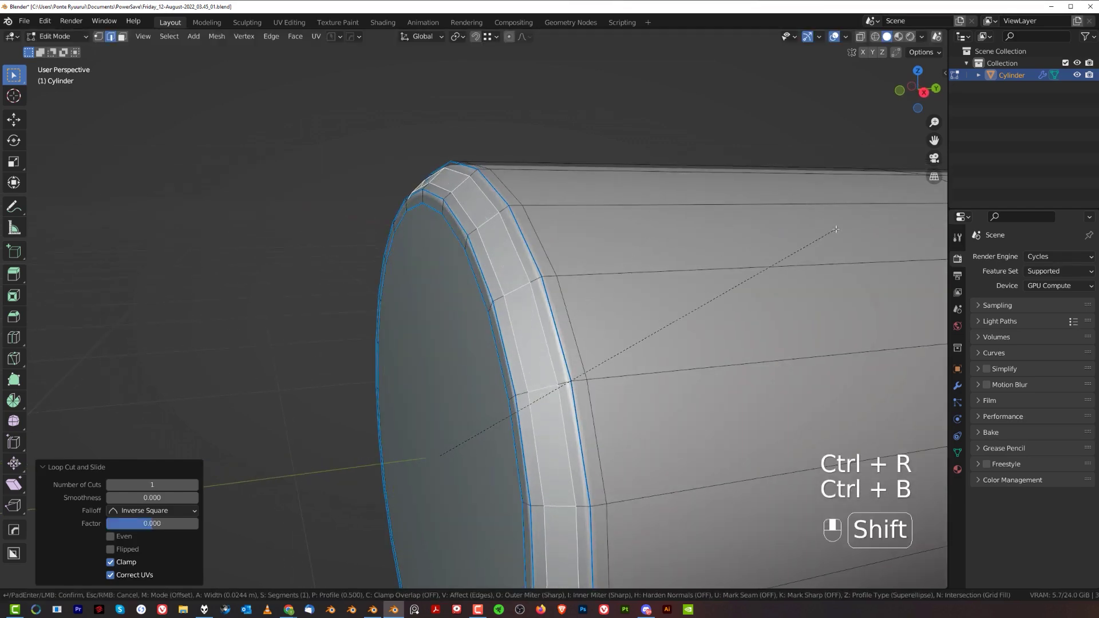
pyautogui.click(833, 229)
pyautogui.press('Tab')
pyautogui.scroll(2, 540, 166)
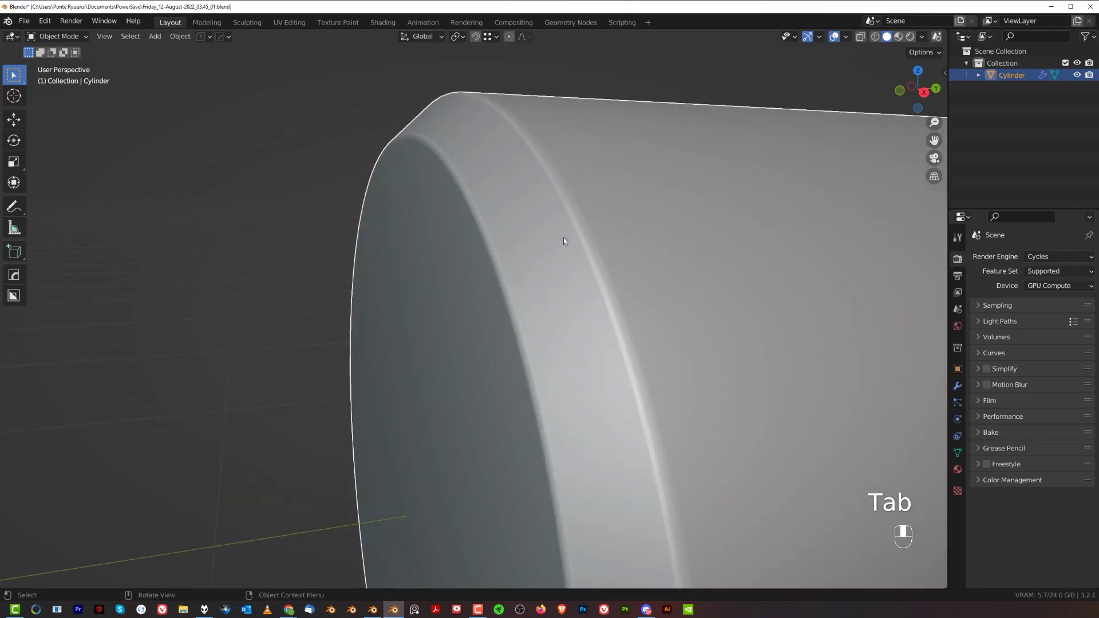
# Inset the round end's cap face further so that a wide flat rim remains around it
pyautogui.scroll(-5, 563, 238)
pyautogui.moveTo(597, 287); pyautogui.dragTo(534, 254, button='middle')
pyautogui.keyDown('shift'); pyautogui.moveTo(632, 296); pyautogui.dragTo(482, 252, button='middle'); pyautogui.keyUp('shift')
pyautogui.scroll(1, 462, 267)
pyautogui.moveTo(399, 263); pyautogui.dragTo(533, 317, button='middle')
pyautogui.press('Tab')
pyautogui.press('i')
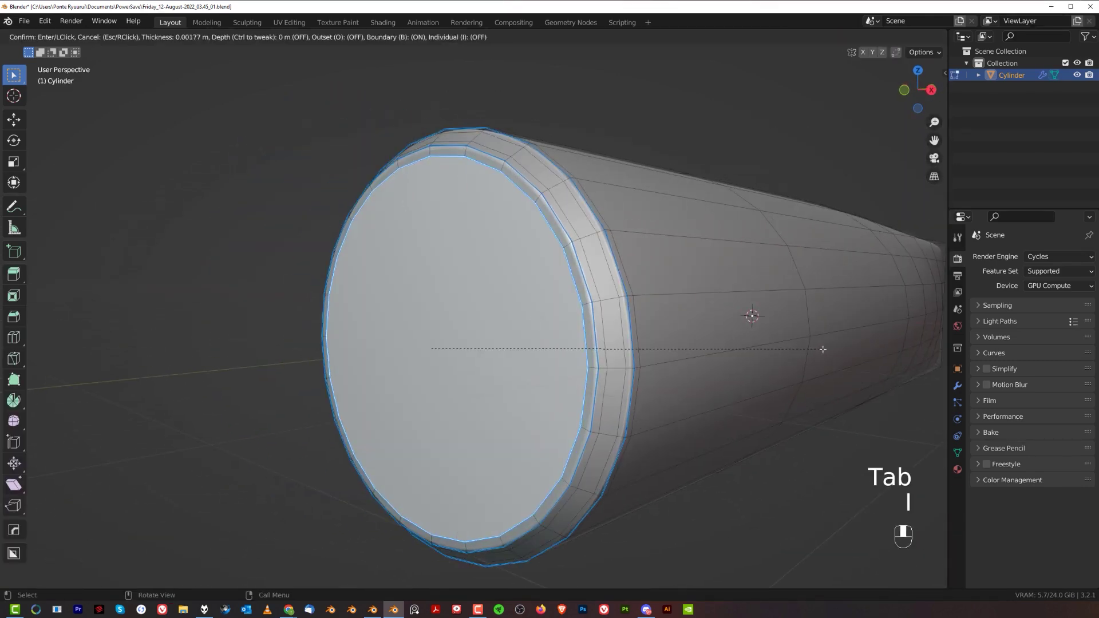
pyautogui.click(715, 362)
# Extrude the inner cap face about 0.93 m into the body and scale the recess floor to about 0.898
pyautogui.press('e')
pyautogui.click(766, 345)
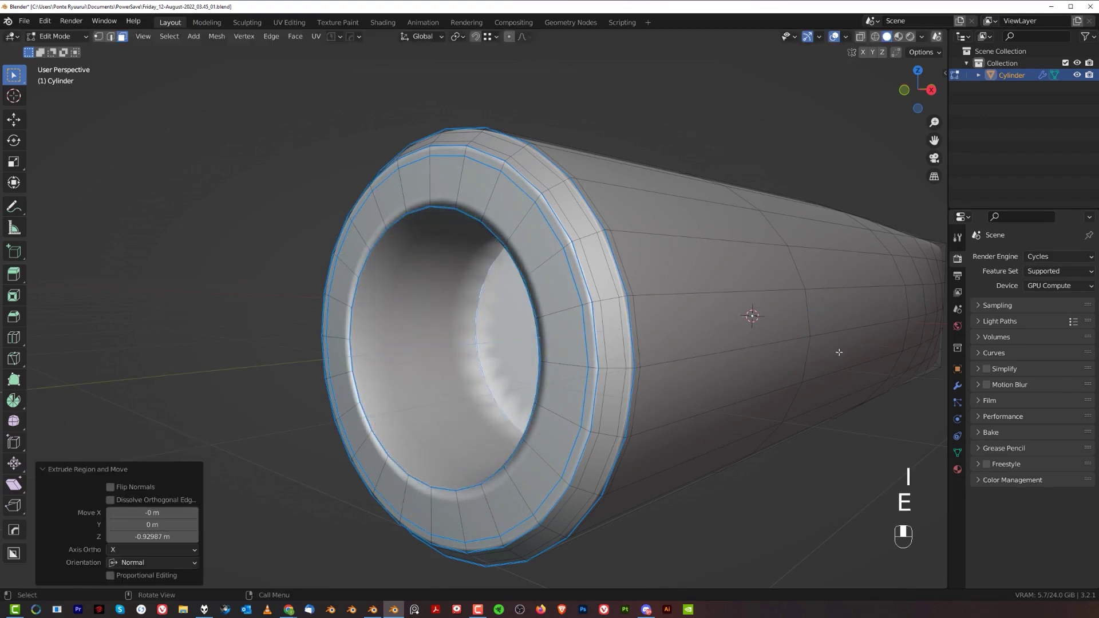
pyautogui.press('s')
pyautogui.click(788, 345)
# Inset the recess floor about 0.072 m and extrude it about 0.67 m outward as a central plug
pyautogui.press('i')
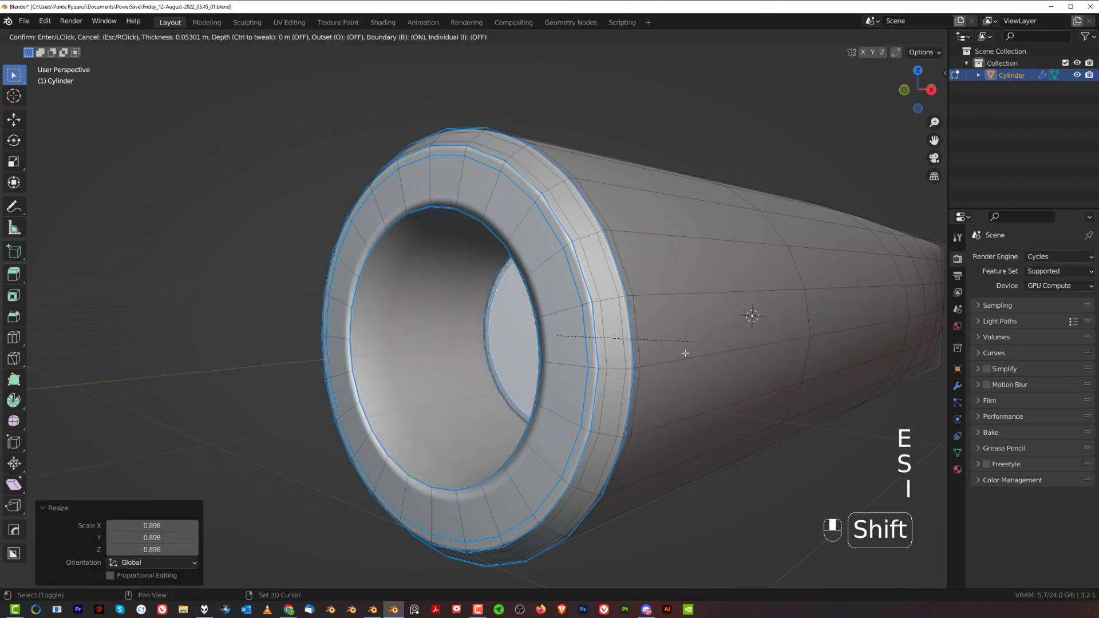
pyautogui.click(610, 375)
pyautogui.press('e')
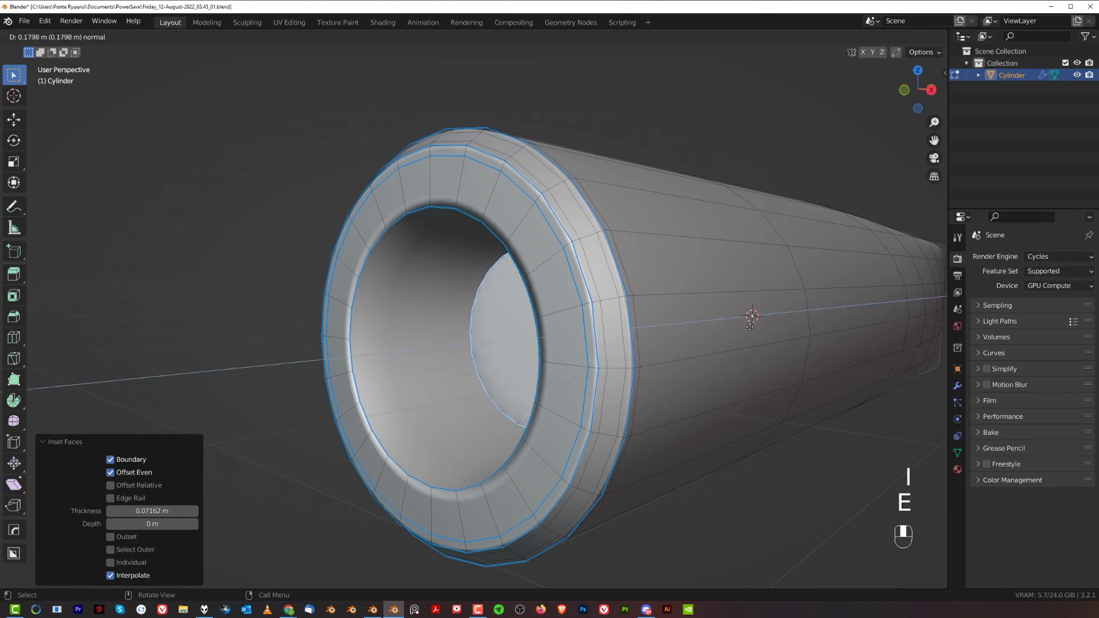
pyautogui.click(719, 263)
# Bevel the plug's front edge about 0.034 m and scale its front face to about 0.909
pyautogui.hotkey('ctrl', 'b')
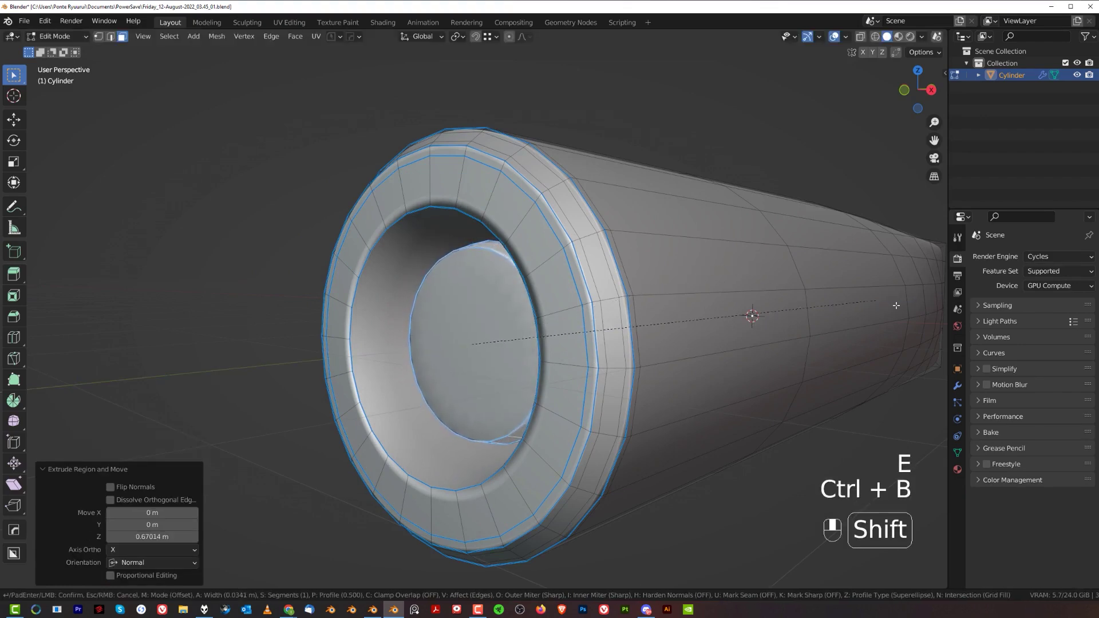
pyautogui.click(896, 305)
pyautogui.click(496, 319)
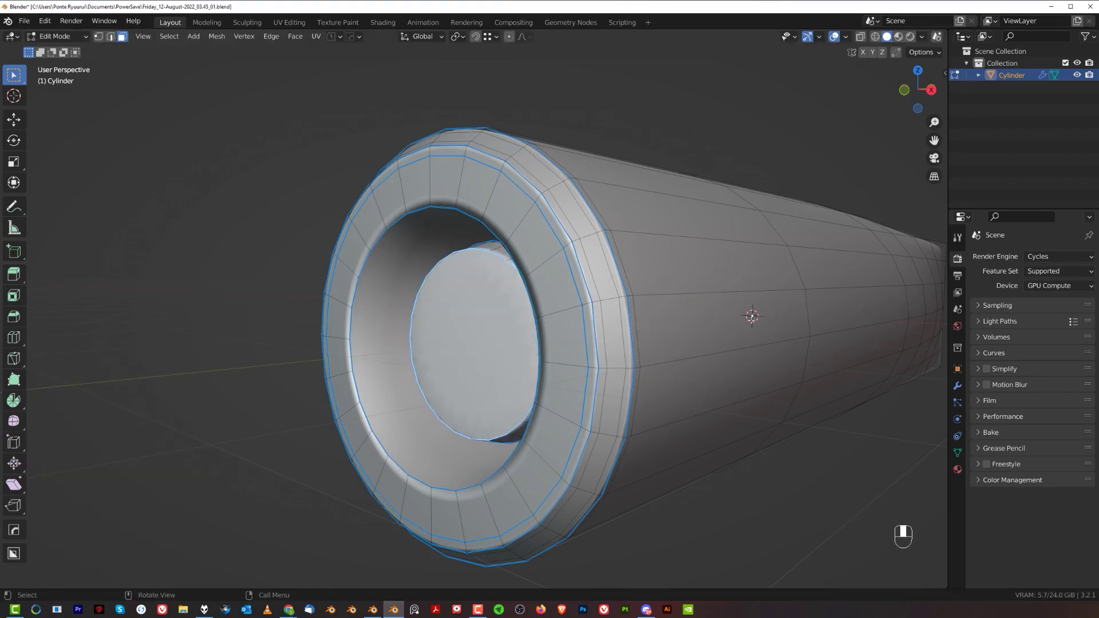
pyautogui.press('s')
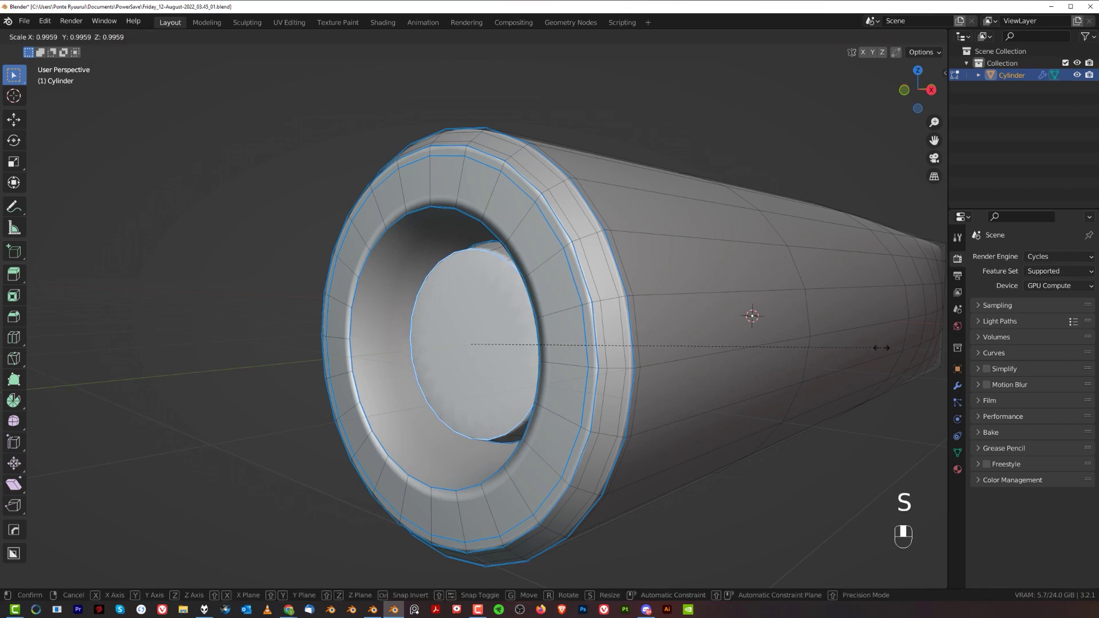
pyautogui.rightClick(882, 347)
pyautogui.press('`')
pyautogui.press('`')
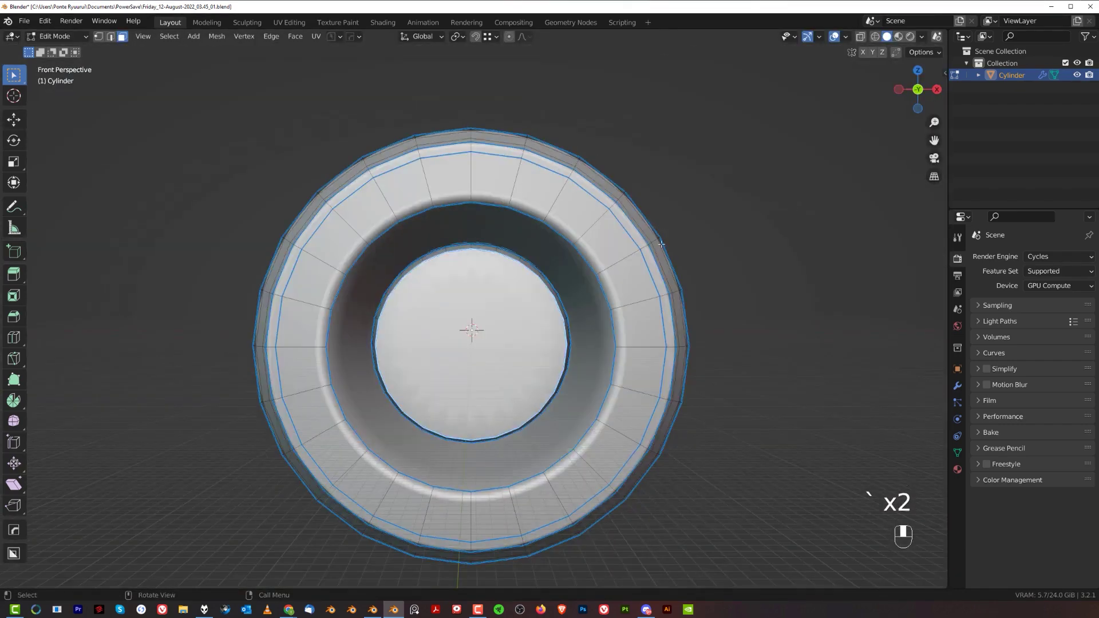
pyautogui.press('KP_5')
pyautogui.press('s')
pyautogui.click(839, 335)
# Inset the plug's front face about 0.098 m
pyautogui.moveTo(838, 335); pyautogui.dragTo(772, 345, button='middle')
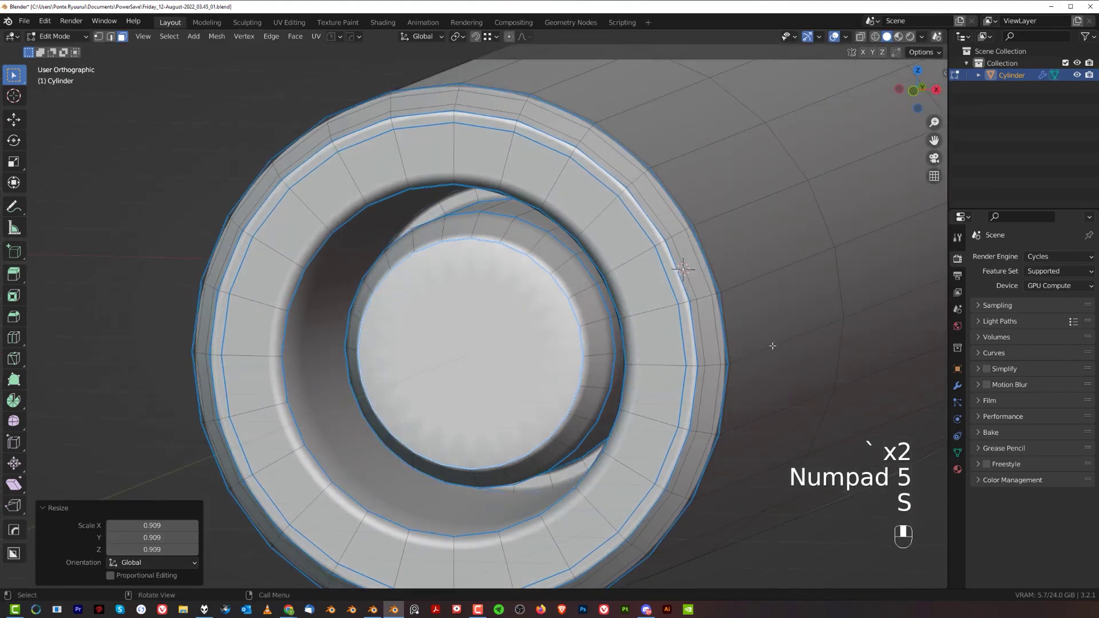
pyautogui.press('i')
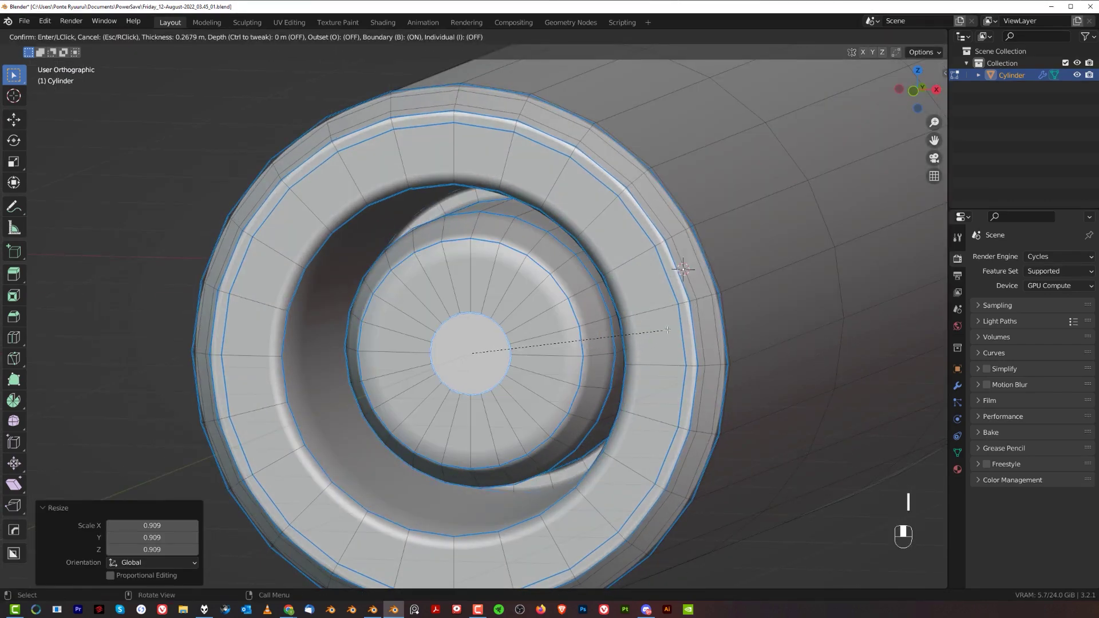
pyautogui.rightClick(752, 343)
pyautogui.press('i')
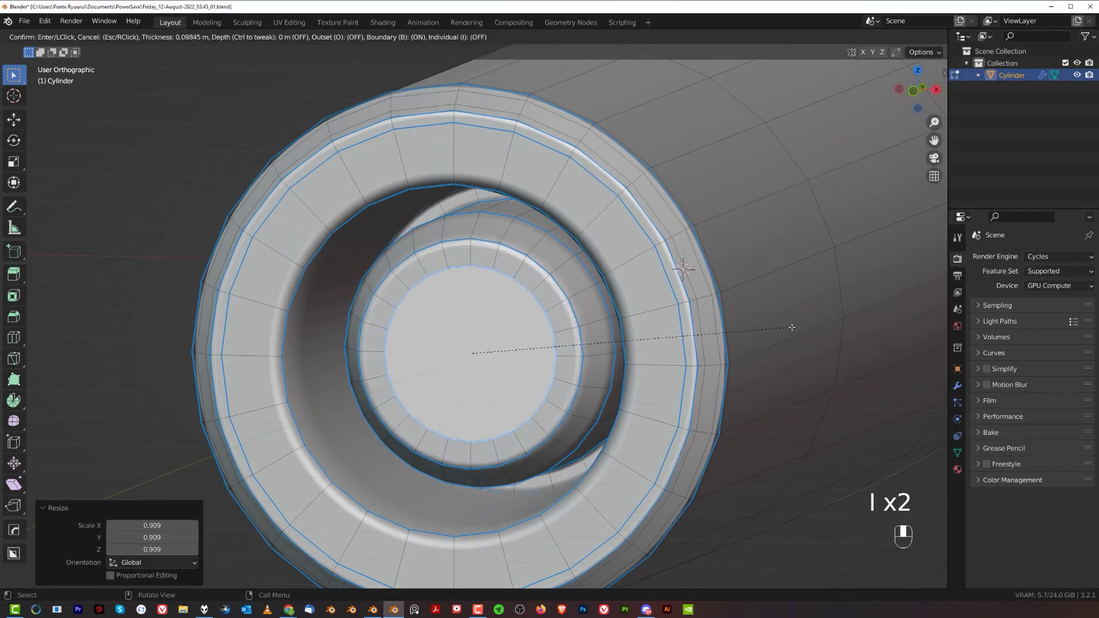
pyautogui.click(792, 326)
pyautogui.press('Tab')
pyautogui.scroll(2, 606, 250)
pyautogui.press('Tab')
# Add a centred edge loop around the plug's chamfer and bevel it 0.0285 m wide
pyautogui.moveTo(606, 249); pyautogui.dragTo(513, 298, button='middle')
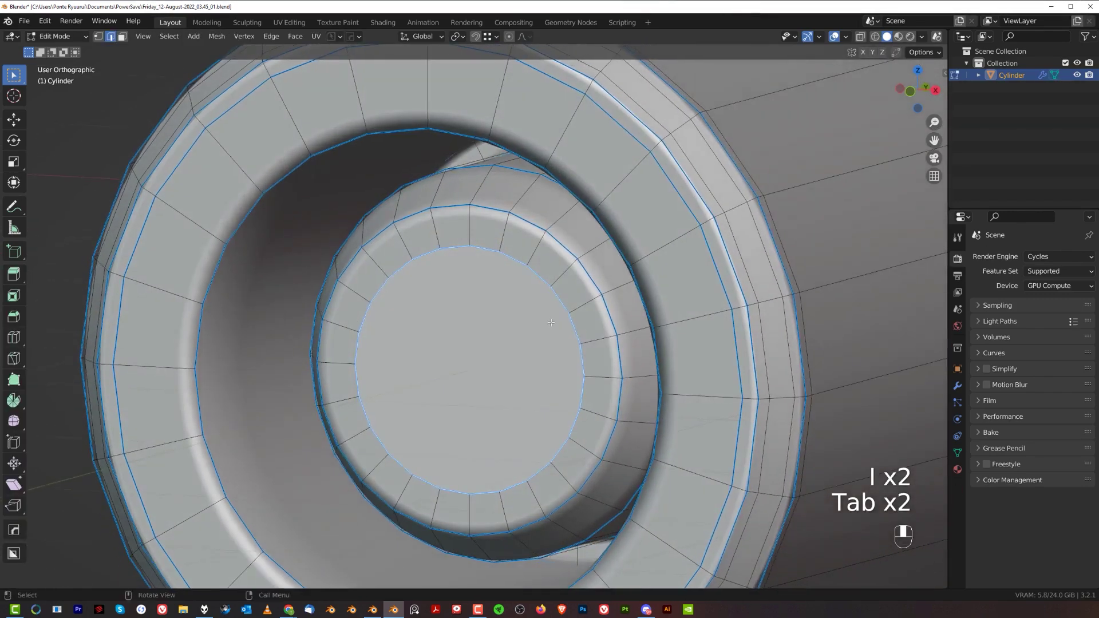
pyautogui.press('KP_5')
pyautogui.hotkey('ctrl', 'r')
pyautogui.click(555, 261)
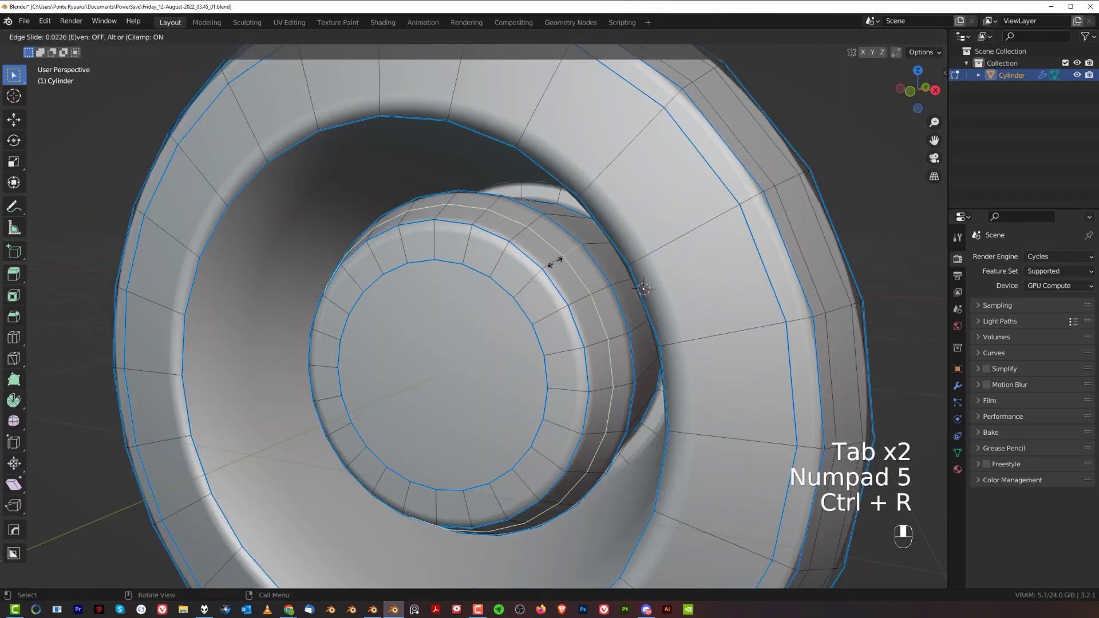
pyautogui.rightClick(551, 258)
pyautogui.hotkey('ctrl', 'b')
pyautogui.click(551, 302)
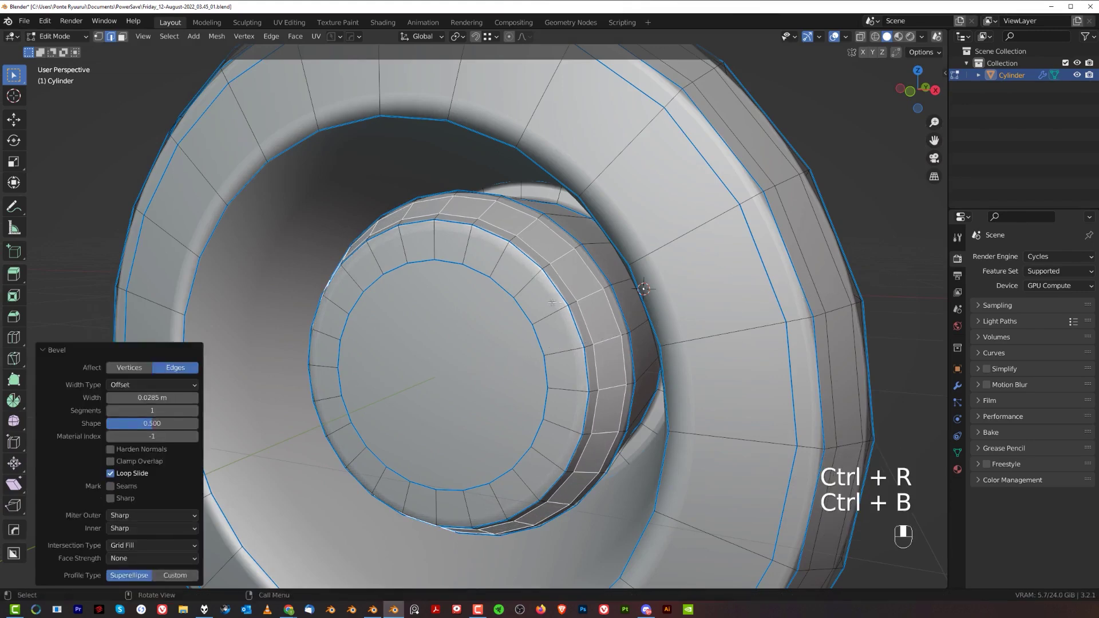
# Add a centred edge loop in the ring around the plug's front face and bevel it
pyautogui.hotkey('ctrl', 'r')
pyautogui.click(538, 303)
pyautogui.rightClick(539, 303)
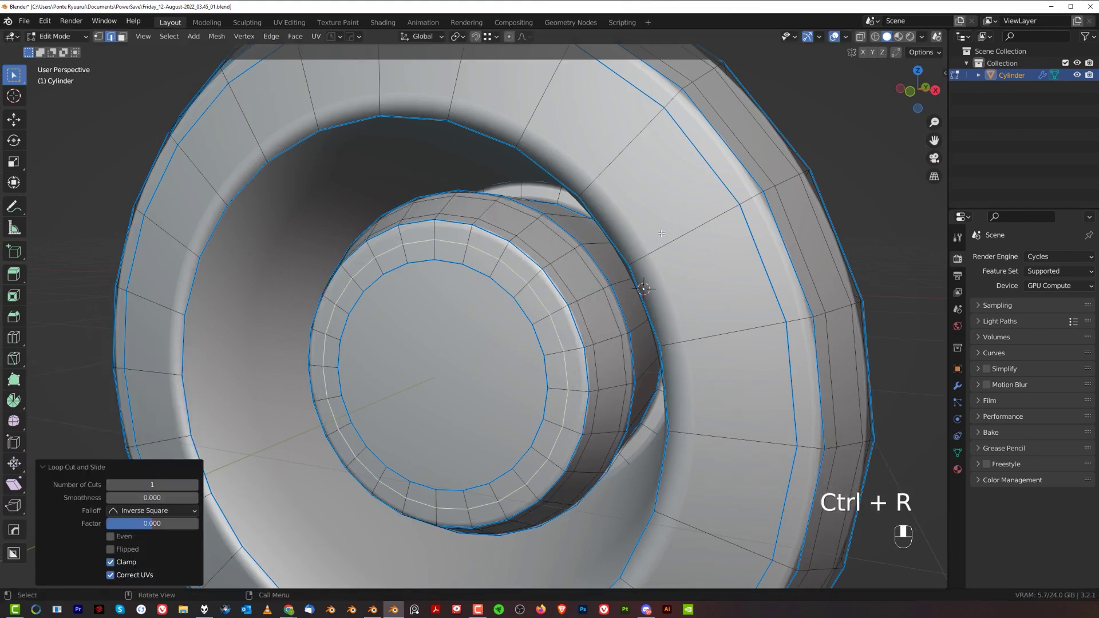
pyautogui.hotkey('ctrl', 'b')
pyautogui.click(561, 142)
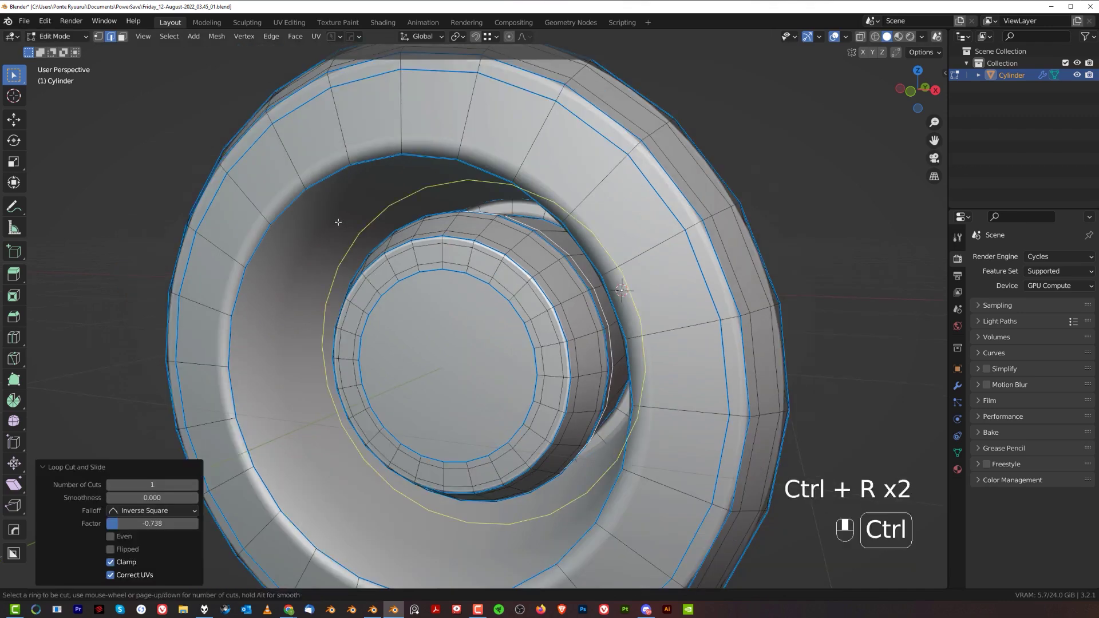
# Add an edge loop on the recess wall, slid toward the opening to a factor of about 0.813
pyautogui.click(337, 221)
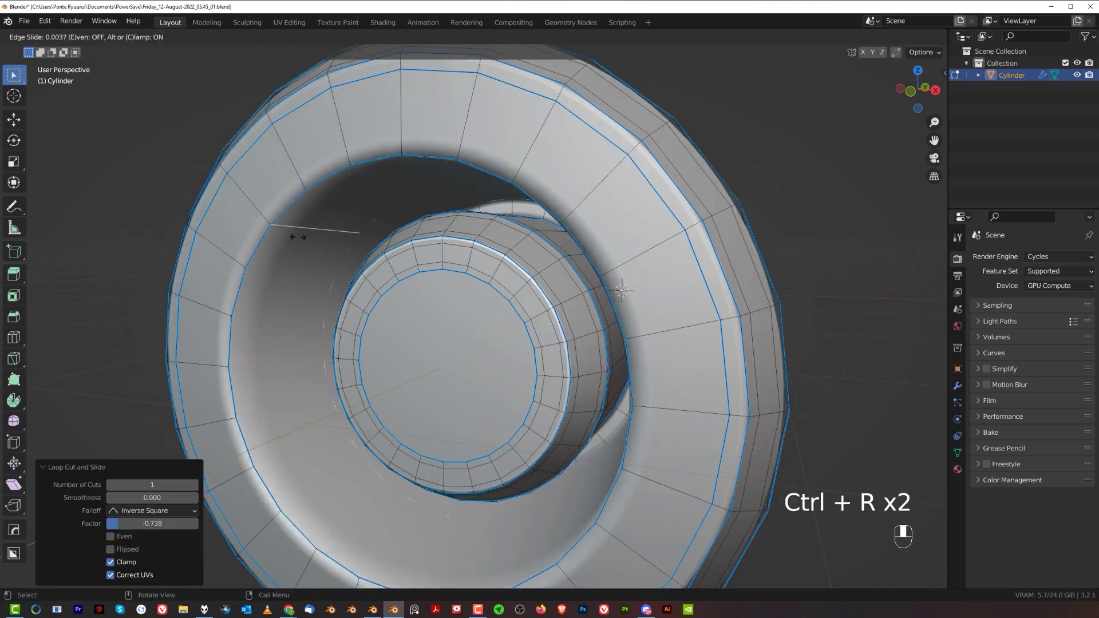
pyautogui.moveTo(272, 239); pyautogui.dragTo(276, 238)
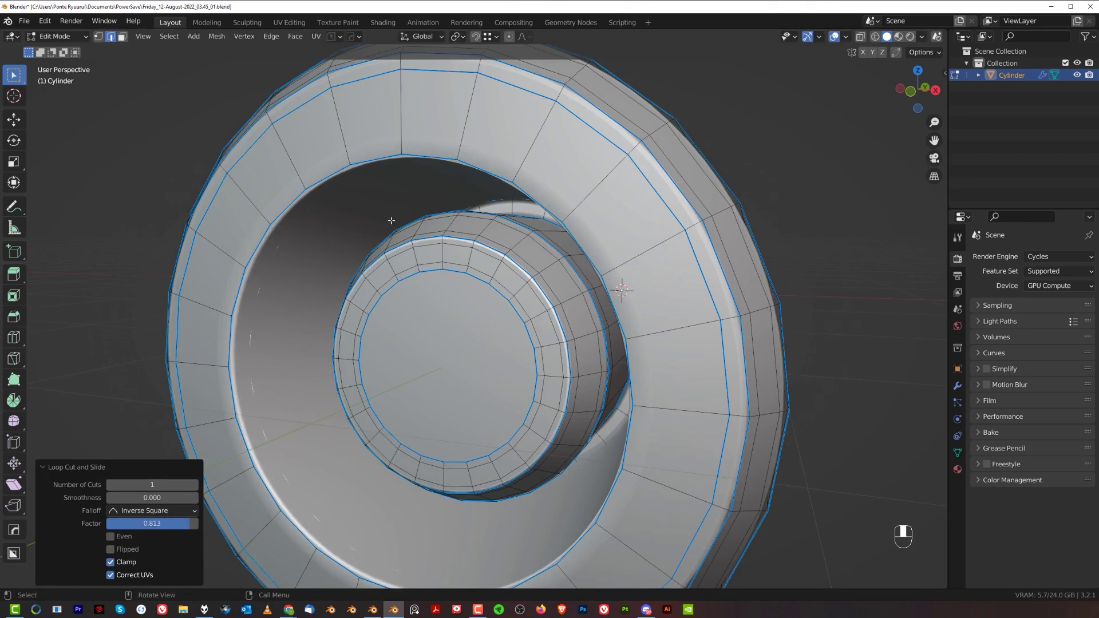
# Undo the last recess-wall edge loop and add a new one on the wall, slid to a factor of about -0.509
pyautogui.click(390, 220)
pyautogui.hotkey('ctrl', 'z')
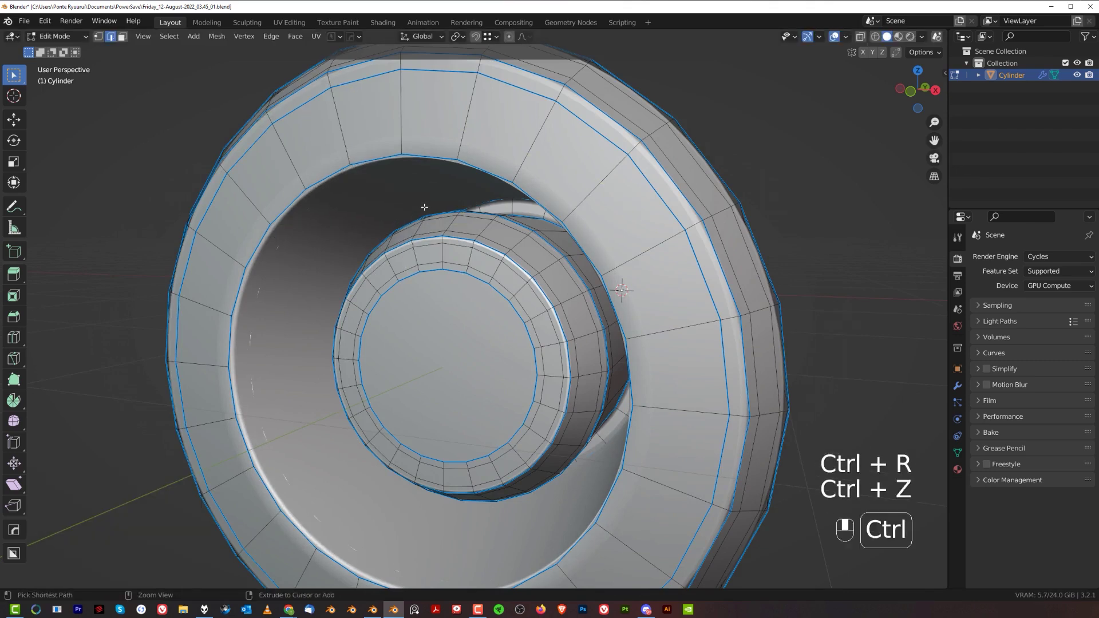
pyautogui.hotkey('ctrl', 'r')
pyautogui.moveTo(441, 218); pyautogui.dragTo(442, 220)
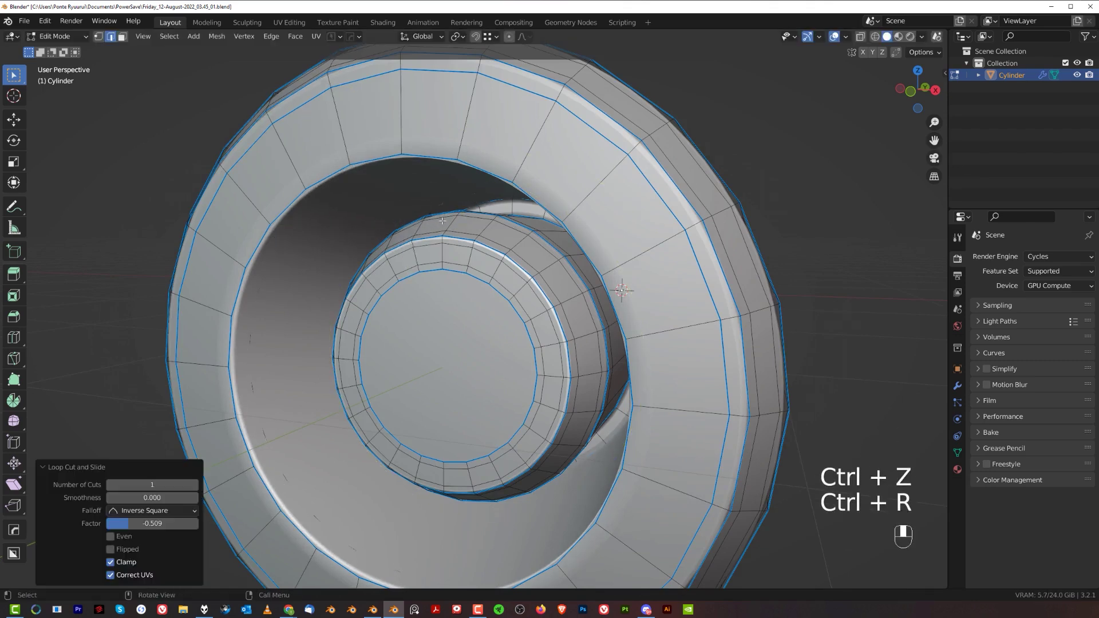
# Add a centred edge loop around the front ring face outside the recess and bevel it about 0.061 m wide
pyautogui.hotkey('ctrl', 'r')
pyautogui.click(343, 151)
pyautogui.rightClick(342, 151)
pyautogui.hotkey('ctrl', 'b')
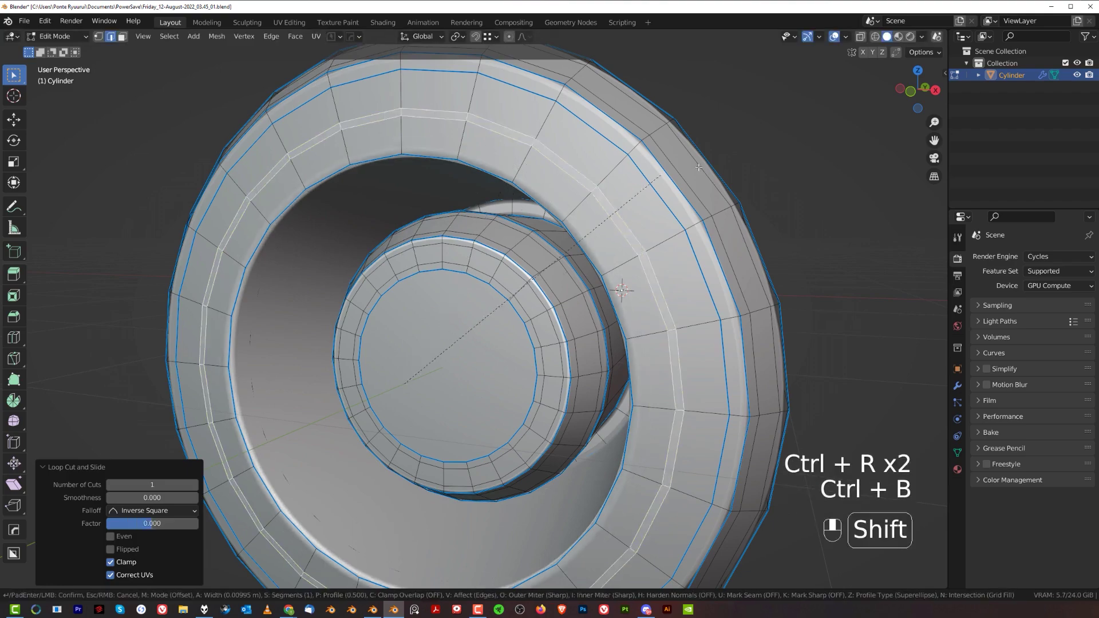
pyautogui.click(4, 119)
pyautogui.scroll(-2, 367, 183)
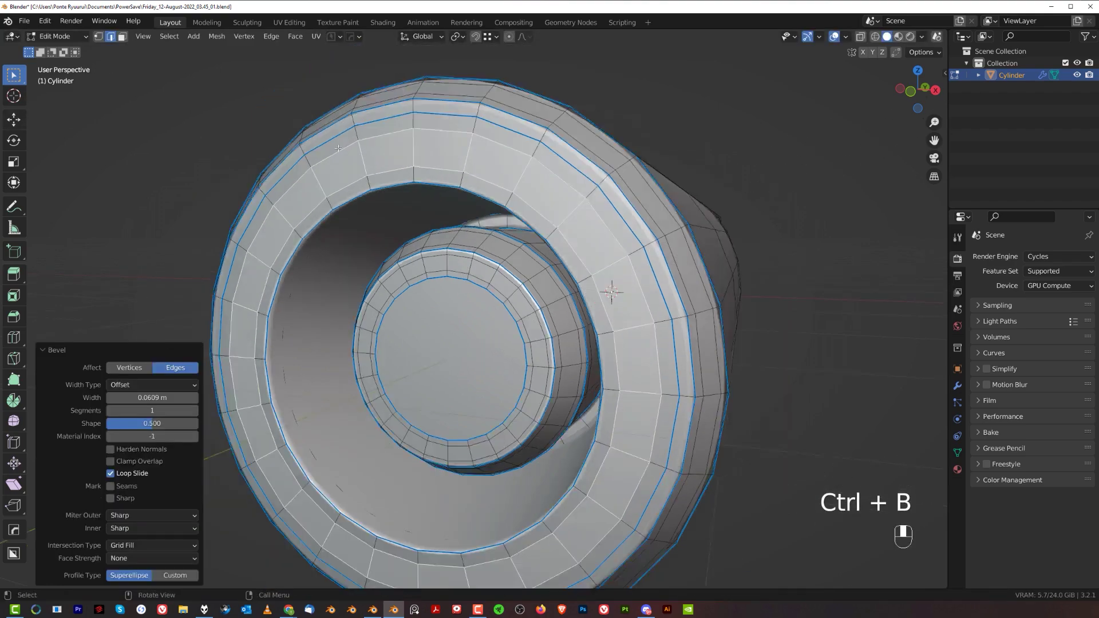
# Mark the inner and outer edge loops around the square end face as sharp
pyautogui.moveTo(381, 184); pyautogui.dragTo(447, 210, button='middle')
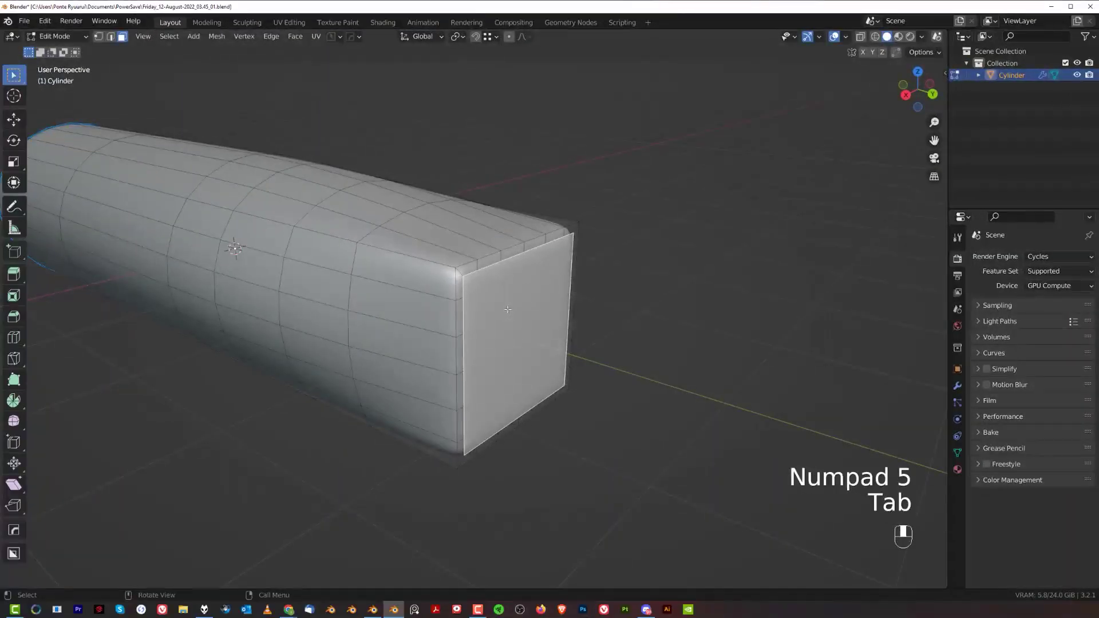
pyautogui.moveTo(505, 309); pyautogui.dragTo(548, 315, button='middle')
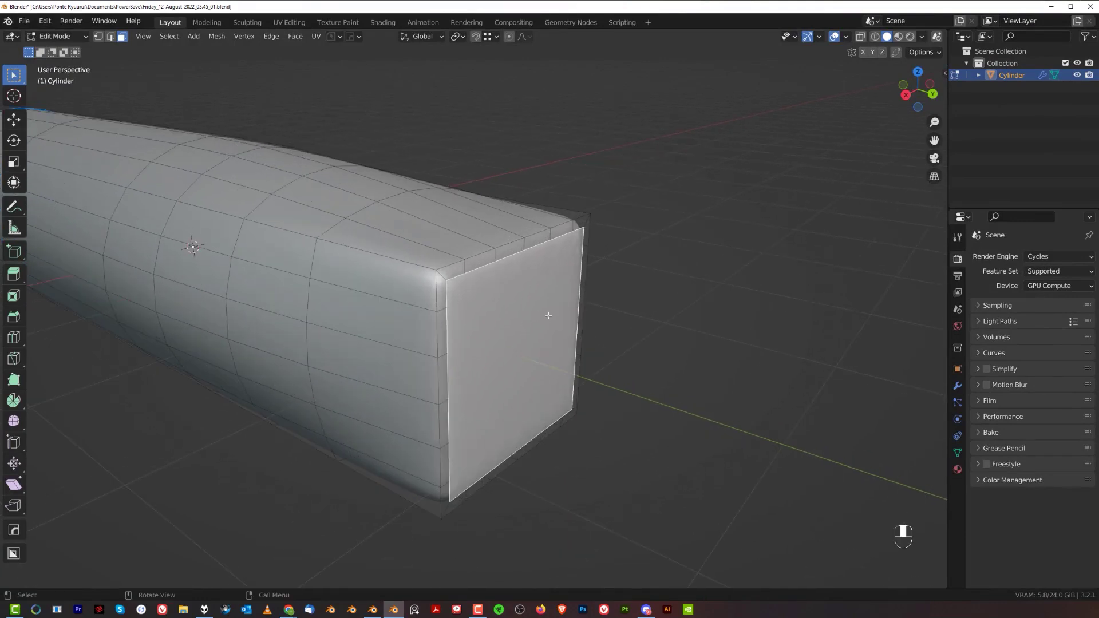
pyautogui.press('ctrl+KP_Add')
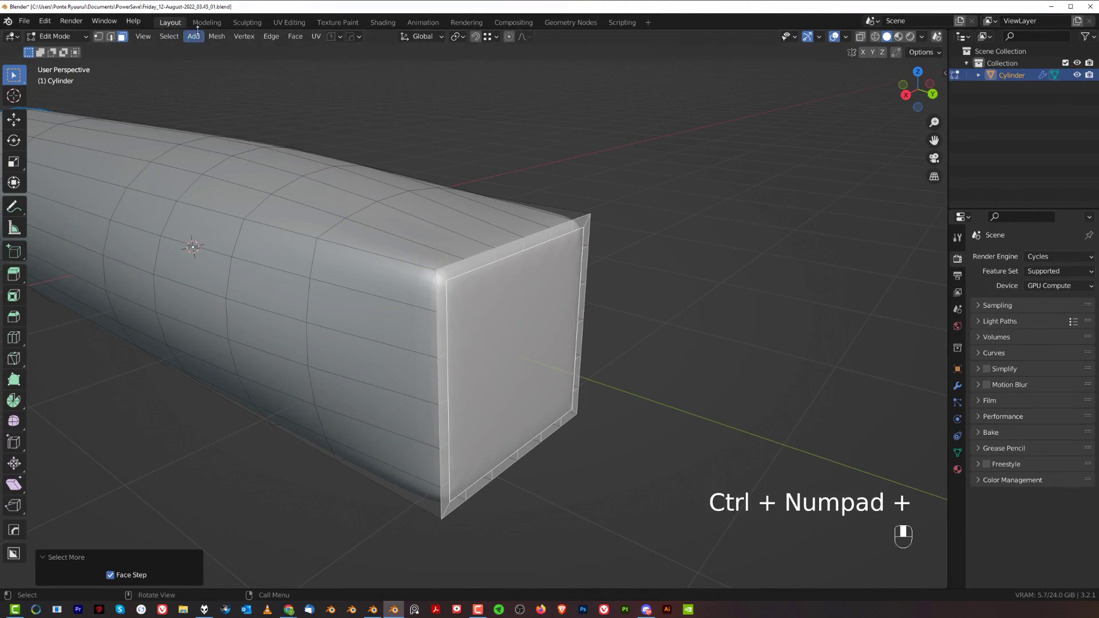
pyautogui.click(177, 36)
pyautogui.moveTo(190, 239)
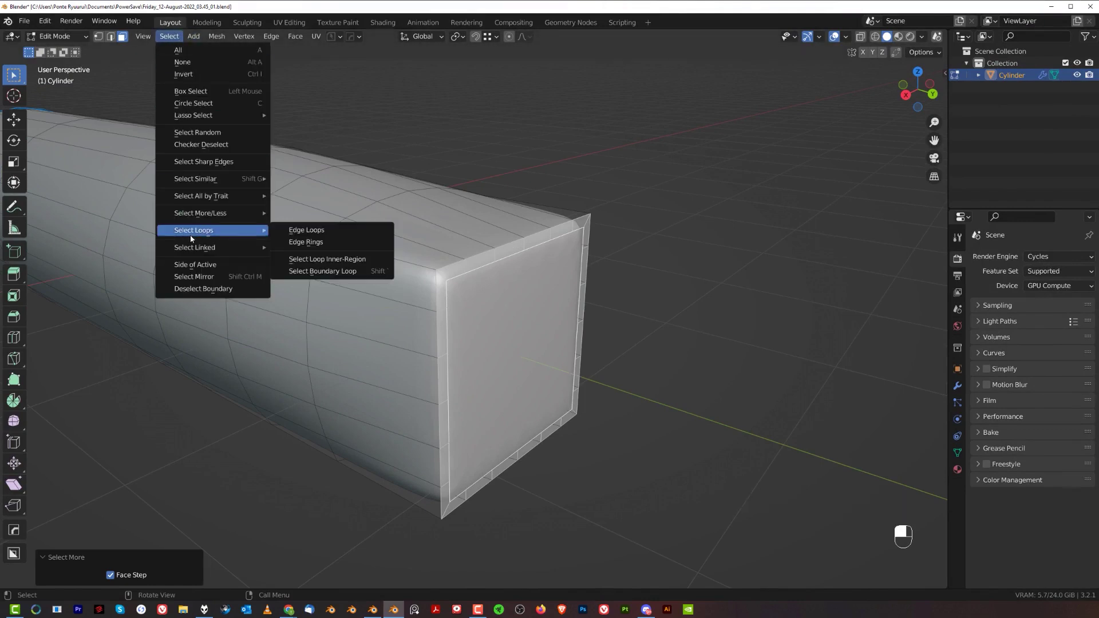
pyautogui.click(317, 274)
pyautogui.scroll(2, 487, 324)
pyautogui.keyDown('alt'); pyautogui.keyDown('shift'); pyautogui.click(496, 237); pyautogui.keyUp('shift'); pyautogui.keyUp('alt')
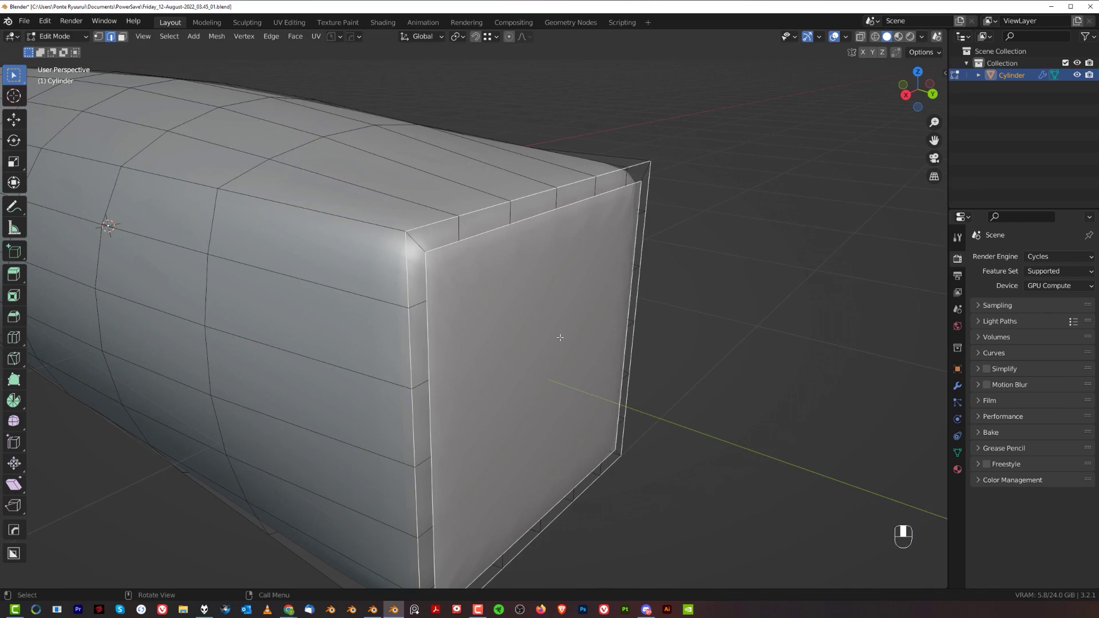
pyautogui.press('q')
pyautogui.click(547, 268)
pyautogui.press('Tab')
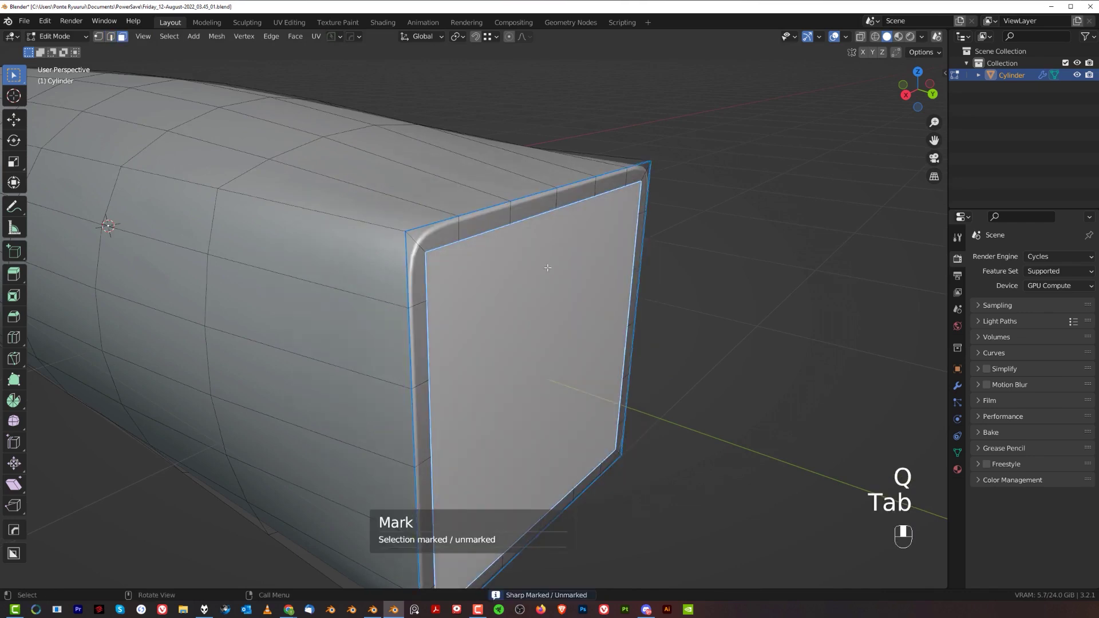
# Move the square end face outward along the global Y axis by about 0.07 m
pyautogui.press('g')
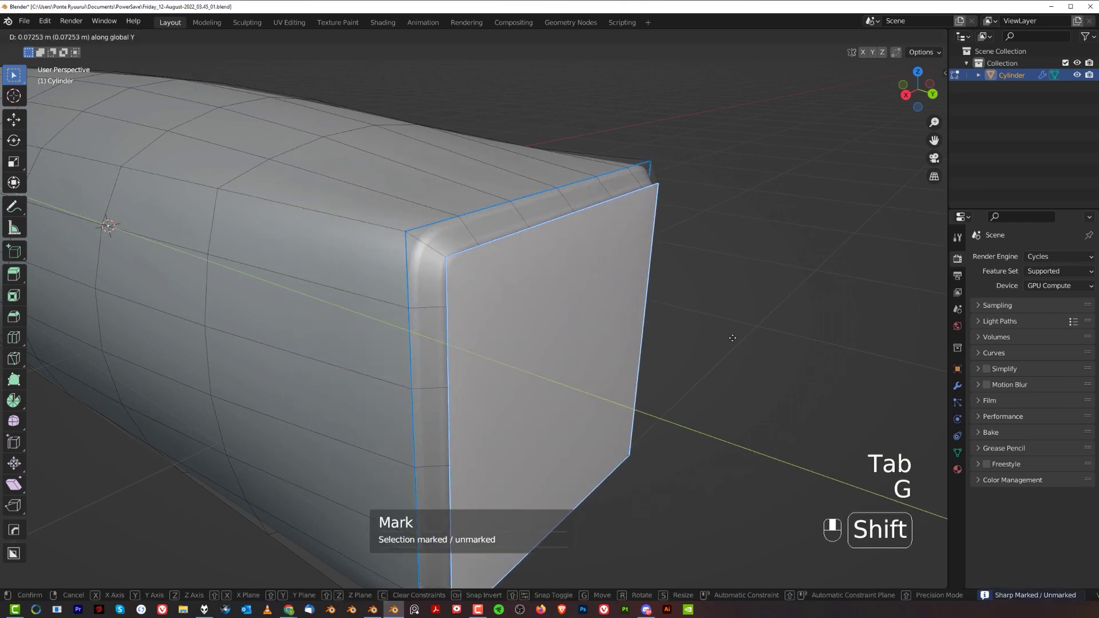
pyautogui.click(705, 363)
pyautogui.press('Tab')
pyautogui.scroll(-2, 603, 280)
pyautogui.moveTo(603, 280); pyautogui.dragTo(510, 250, button='middle')
pyautogui.keyDown('shift'); pyautogui.moveTo(261, 237); pyautogui.dragTo(544, 344, button='middle'); pyautogui.keyUp('shift')
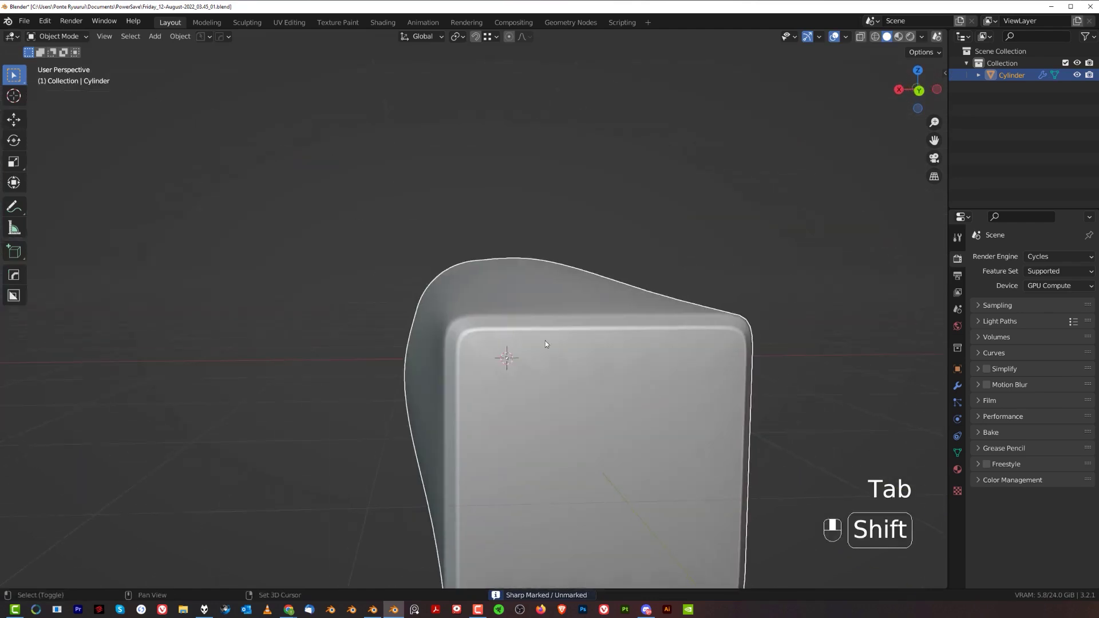
pyautogui.moveTo(624, 393); pyautogui.dragTo(528, 323, button='middle')
# Inset the square end face with a thickness of about 0.059 m
pyautogui.press('Tab')
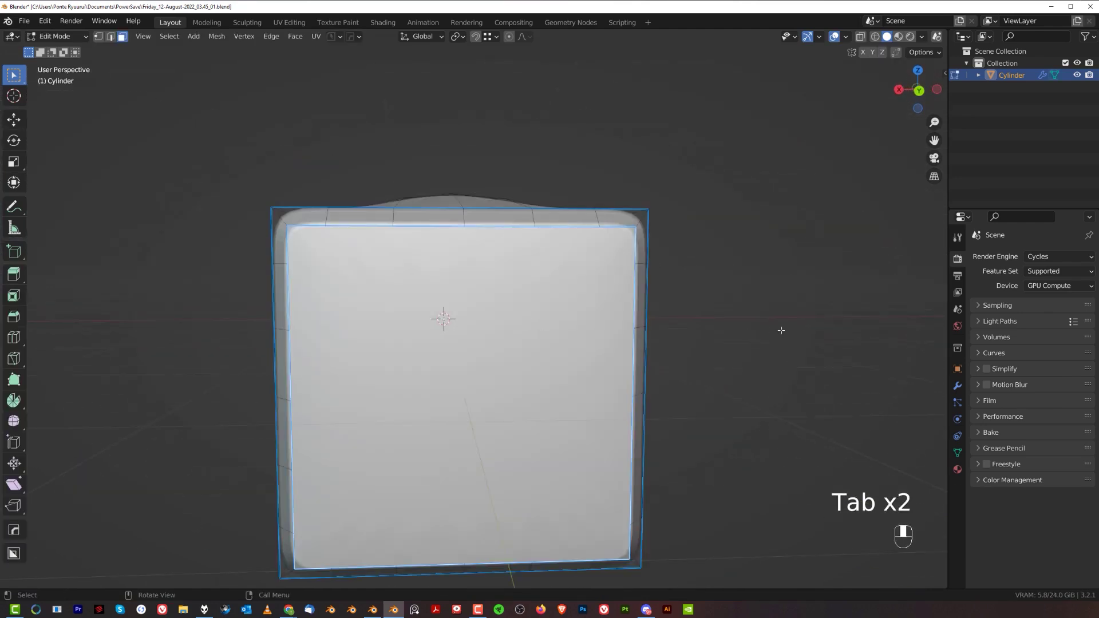
pyautogui.press('i')
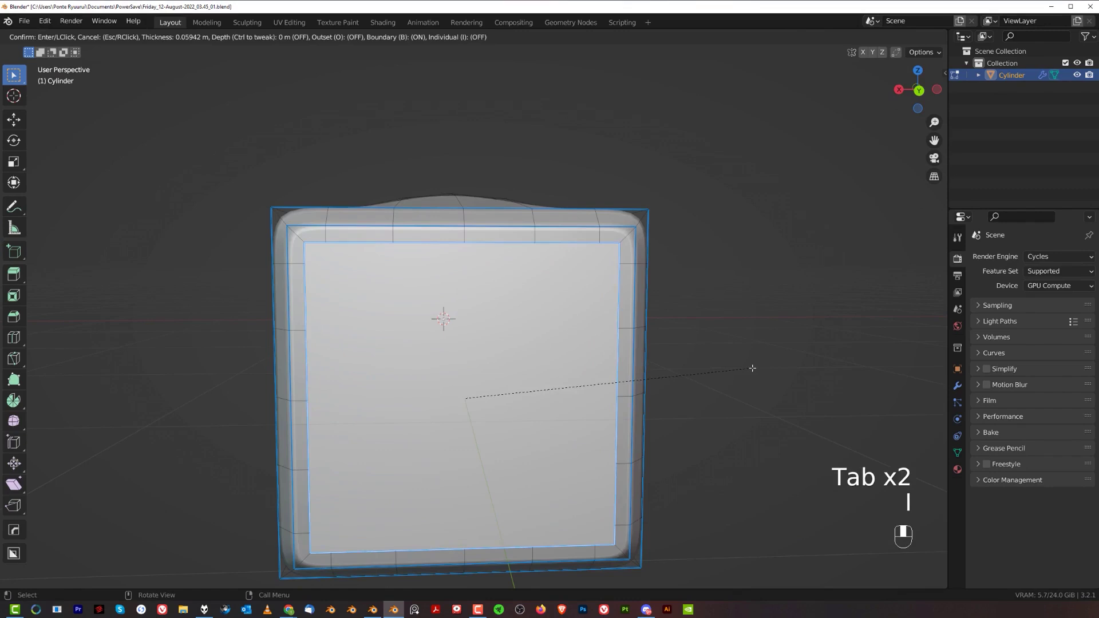
pyautogui.click(752, 368)
pyautogui.press('Tab')
pyautogui.scroll(-4, 581, 338)
pyautogui.press('Tab')
pyautogui.scroll(3, 491, 275)
pyautogui.moveTo(491, 275); pyautogui.dragTo(566, 286, button='middle')
pyautogui.keyDown('shift'); pyautogui.moveTo(566, 286); pyautogui.dragTo(382, 251, button='middle'); pyautogui.keyUp('shift')
pyautogui.scroll(4, 382, 250)
pyautogui.keyDown('shift'); pyautogui.moveTo(595, 252); pyautogui.dragTo(538, 269, button='middle'); pyautogui.keyUp('shift')
pyautogui.moveTo(538, 269); pyautogui.dragTo(492, 258, button='middle')
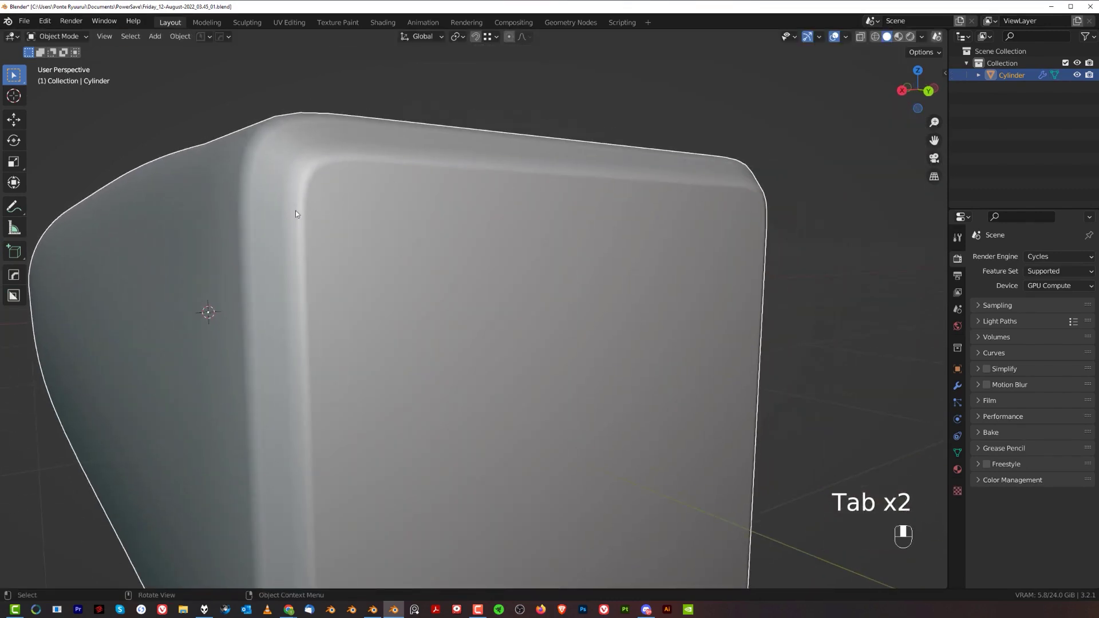
# Add an edge loop behind the square end's chamfer at a factor of about 0.914, and a centred, bevelled loop around the chamfer
pyautogui.scroll(-5, 295, 213)
pyautogui.moveTo(361, 311); pyautogui.dragTo(503, 299, button='middle')
pyautogui.scroll(4, 430, 228)
pyautogui.press('Tab')
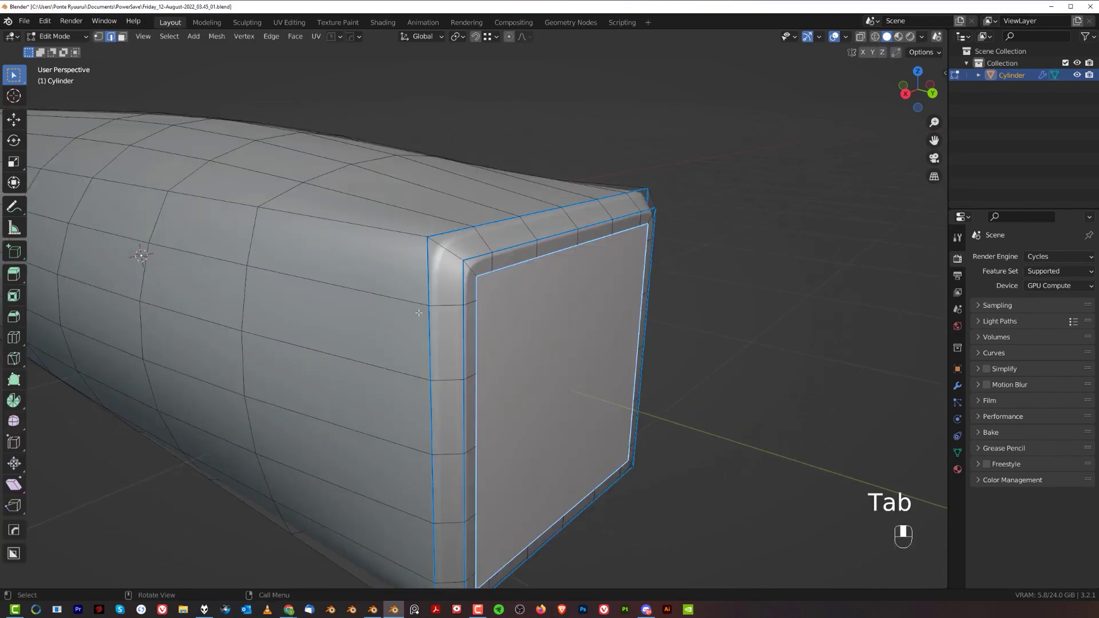
pyautogui.moveTo(418, 312); pyautogui.dragTo(354, 217, button='middle')
pyautogui.moveTo(373, 186); pyautogui.dragTo(432, 221)
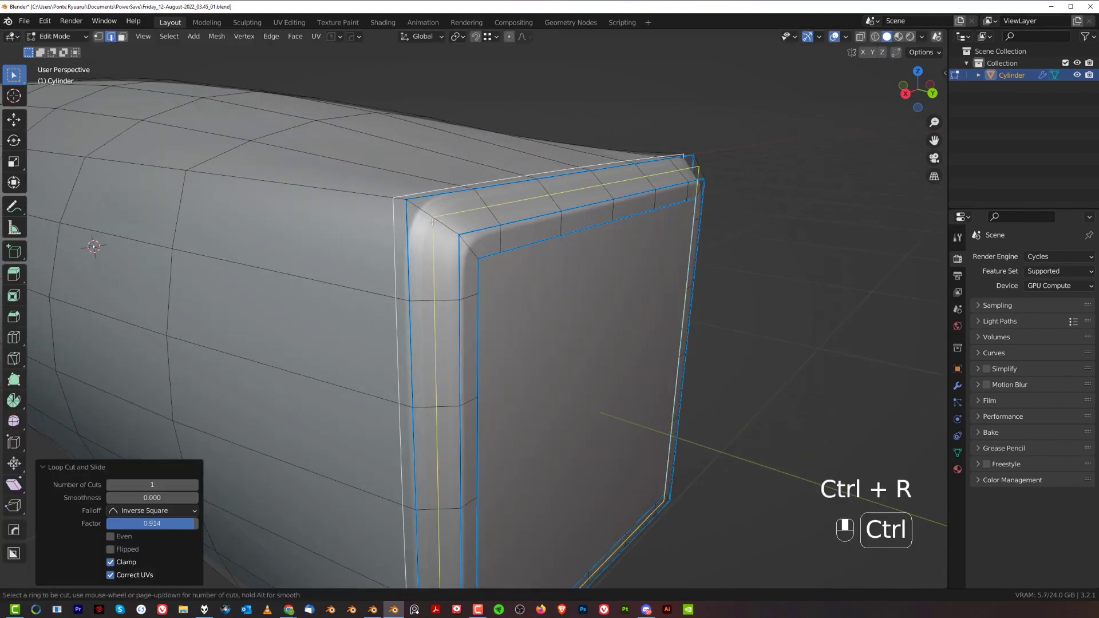
pyautogui.hotkey('ctrl', 'b')
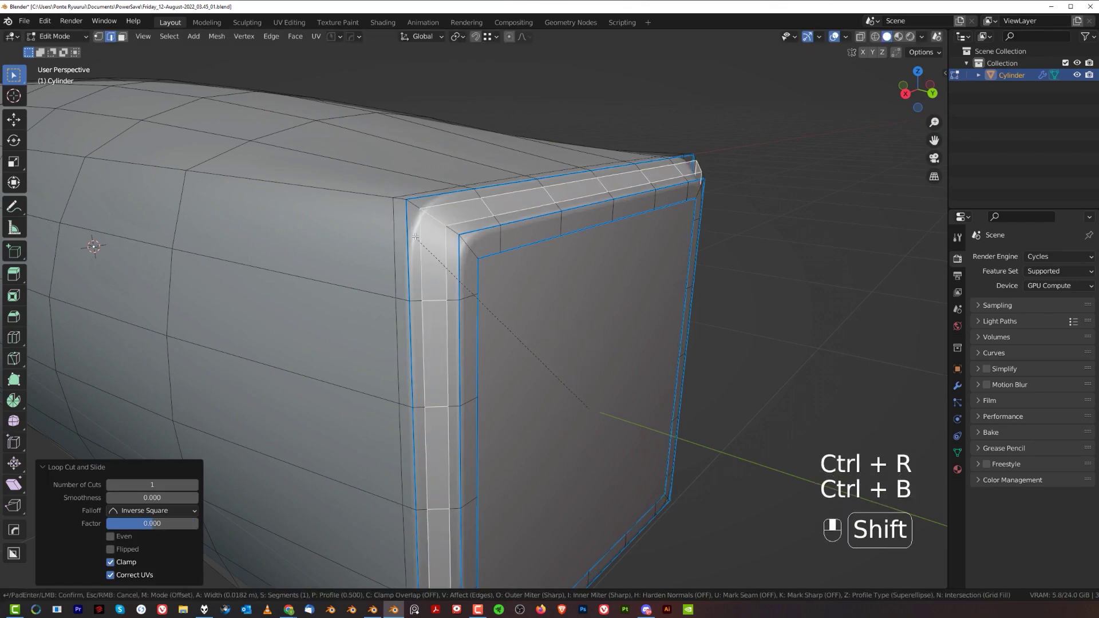
pyautogui.keyDown('shift'); pyautogui.click(422, 223); pyautogui.keyUp('shift')
pyautogui.scroll(-1, 549, 319)
pyautogui.press('Tab')
pyautogui.scroll(-3, 555, 346)
# Using BoxCutter from the top view, cut an open slot into the square end, drawn about 0.728 by 4.819, with corners bevelled about 0.194
pyautogui.moveTo(554, 346); pyautogui.dragTo(537, 395, button='middle')
pyautogui.press('KP_7')
pyautogui.press('KP_5')
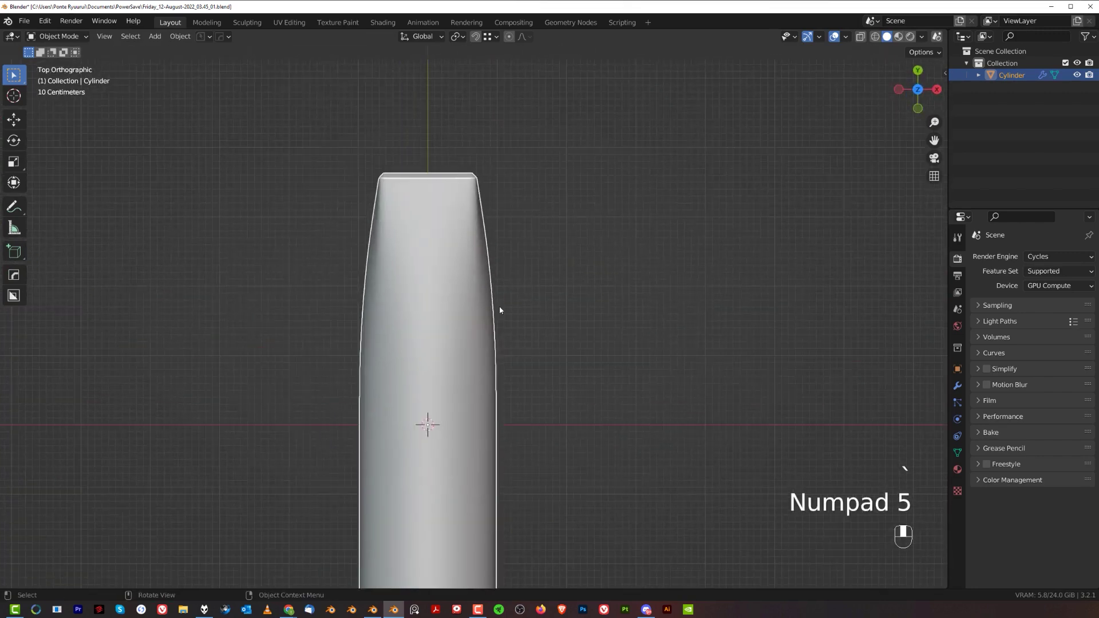
pyautogui.press('d')
pyautogui.hotkey('alt', 'w')
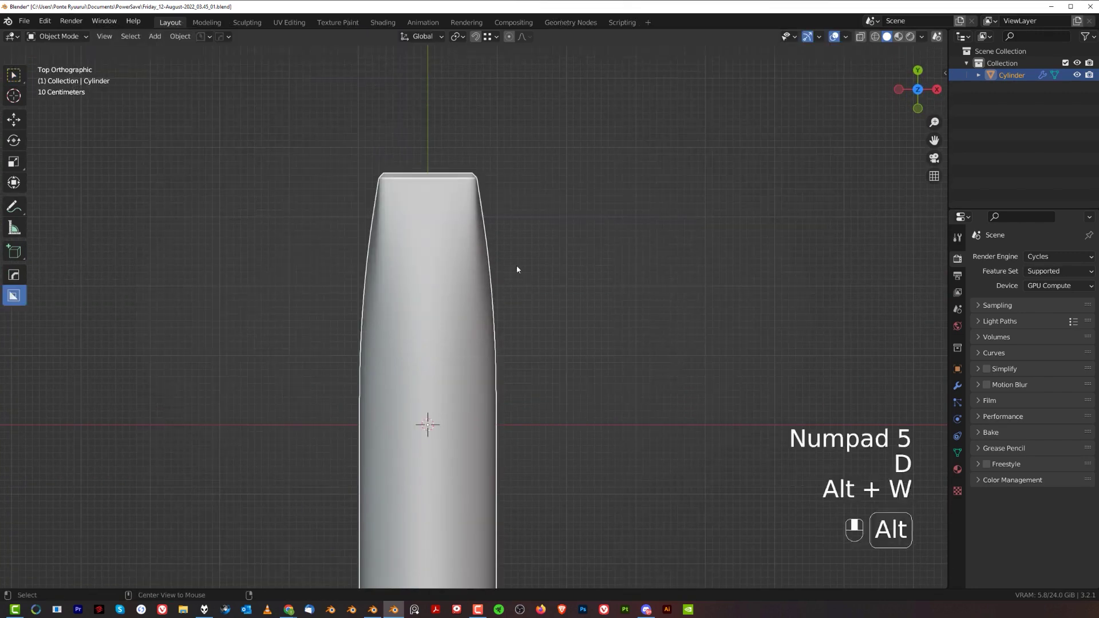
pyautogui.press('d')
pyautogui.keyDown('shift'); pyautogui.moveTo(477, 253); pyautogui.dragTo(485, 311, button='middle'); pyautogui.keyUp('shift')
pyautogui.scroll(-1, 478, 321)
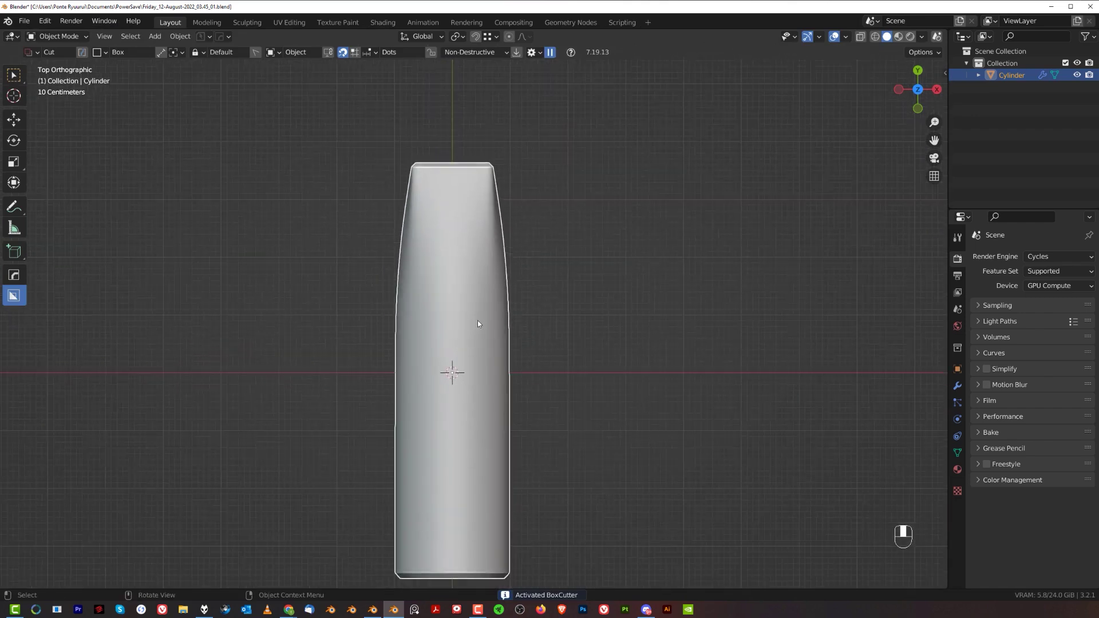
pyautogui.moveTo(432, 121); pyautogui.dragTo(474, 403)
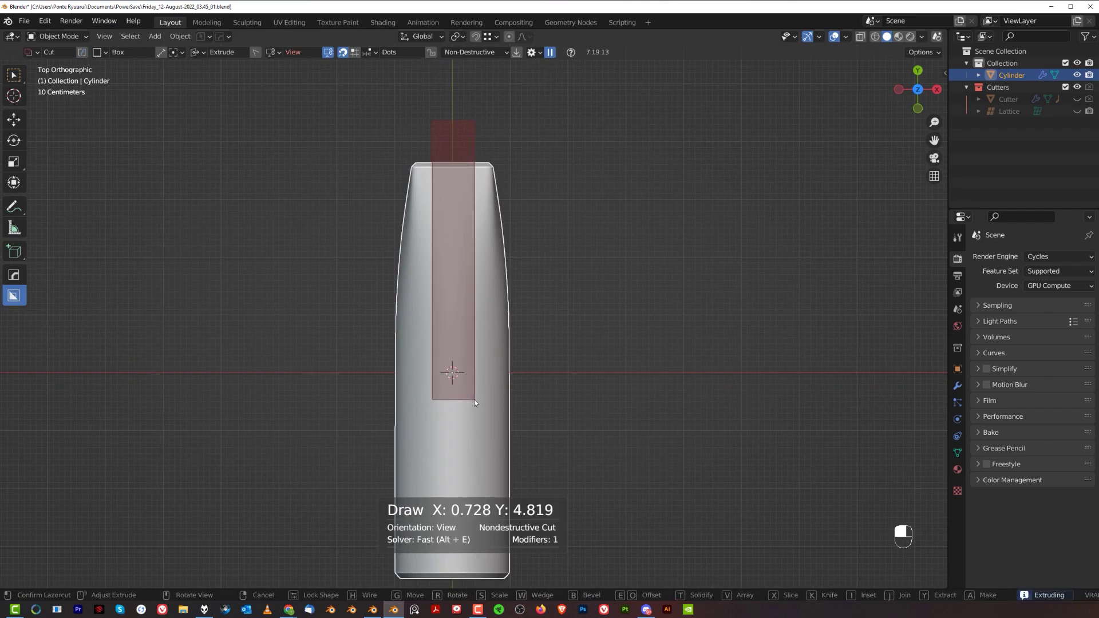
pyautogui.press('b')
pyautogui.moveTo(474, 399); pyautogui.dragTo(488, 401)
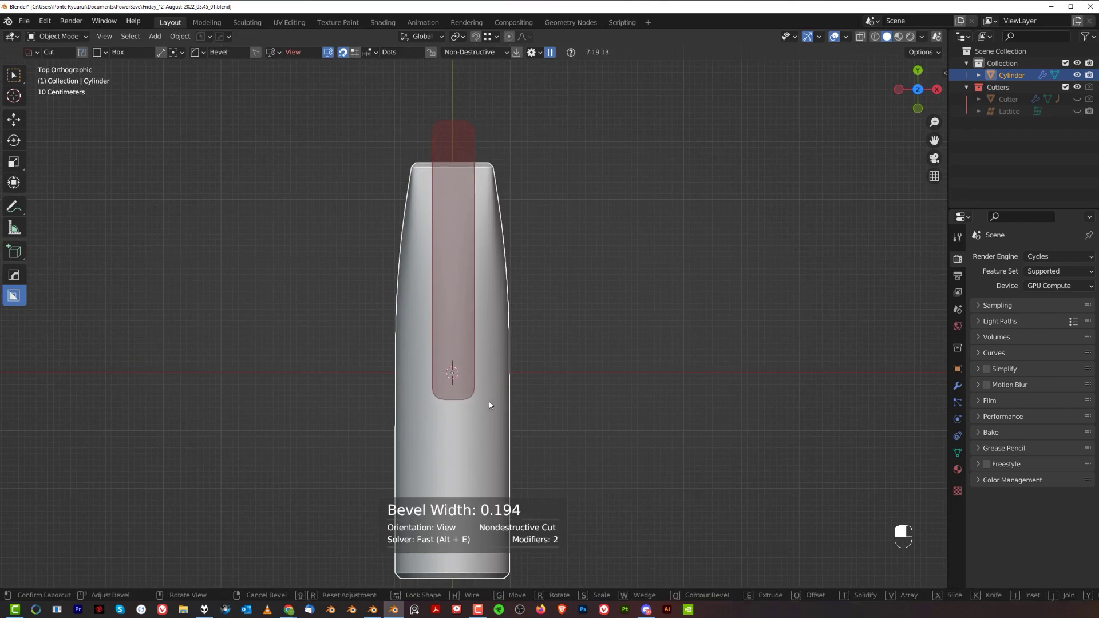
pyautogui.scroll(1, 490, 402)
pyautogui.scroll(1, 490, 402)
pyautogui.press('Tab')
pyautogui.click(637, 332)
# Try a bevelled box cut from the right view, about 7.637 by 0.960, running out through the square end
pyautogui.moveTo(638, 332); pyautogui.dragTo(668, 216, button='middle')
pyautogui.press('KP_5')
pyautogui.press('KP_5')
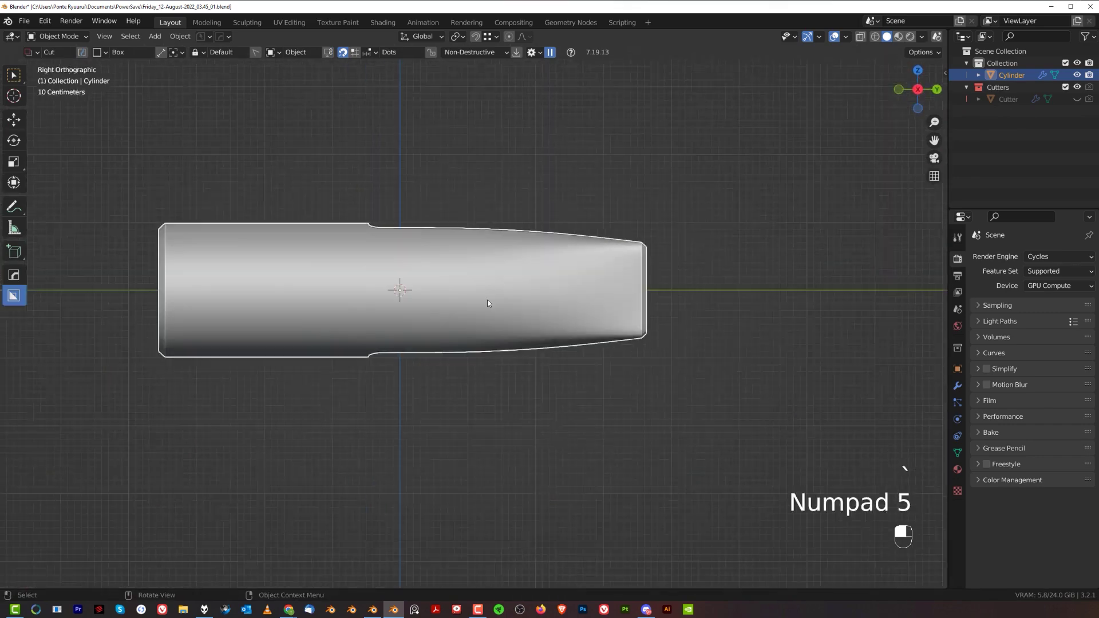
pyautogui.scroll(2, 390, 324)
pyautogui.moveTo(174, 268)
pyautogui.mouseDown()
pyautogui.moveTo(436, 332)
pyautogui.moveTo(765, 336)
pyautogui.moveTo(794, 346)
pyautogui.mouseUp()
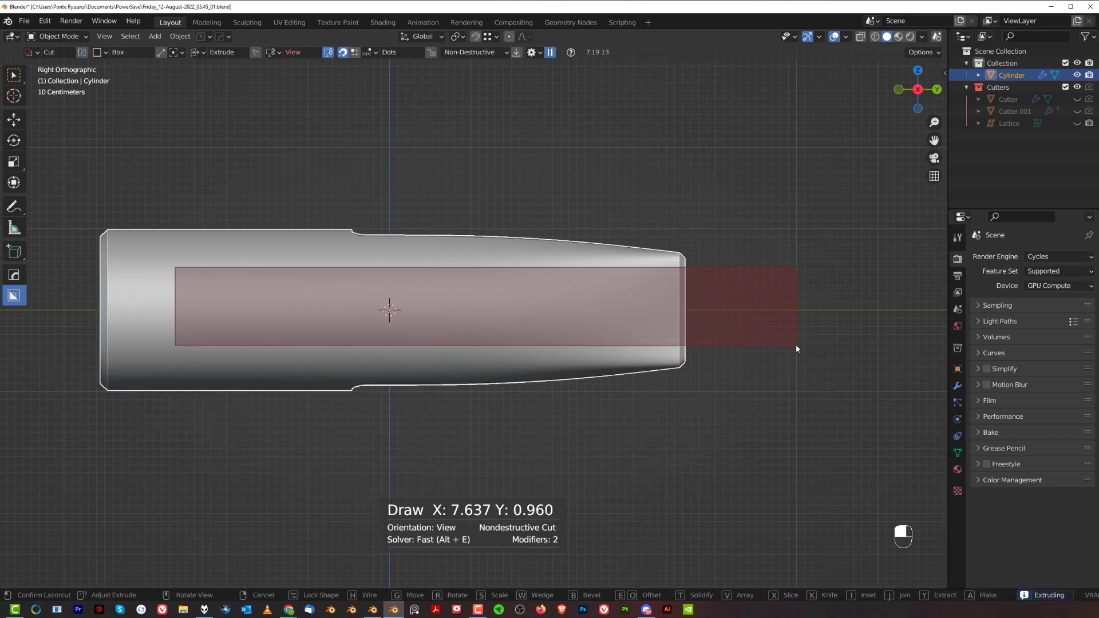
pyautogui.press('b')
pyautogui.press('Tab')
pyautogui.click(802, 225)
pyautogui.scroll(-3, 552, 261)
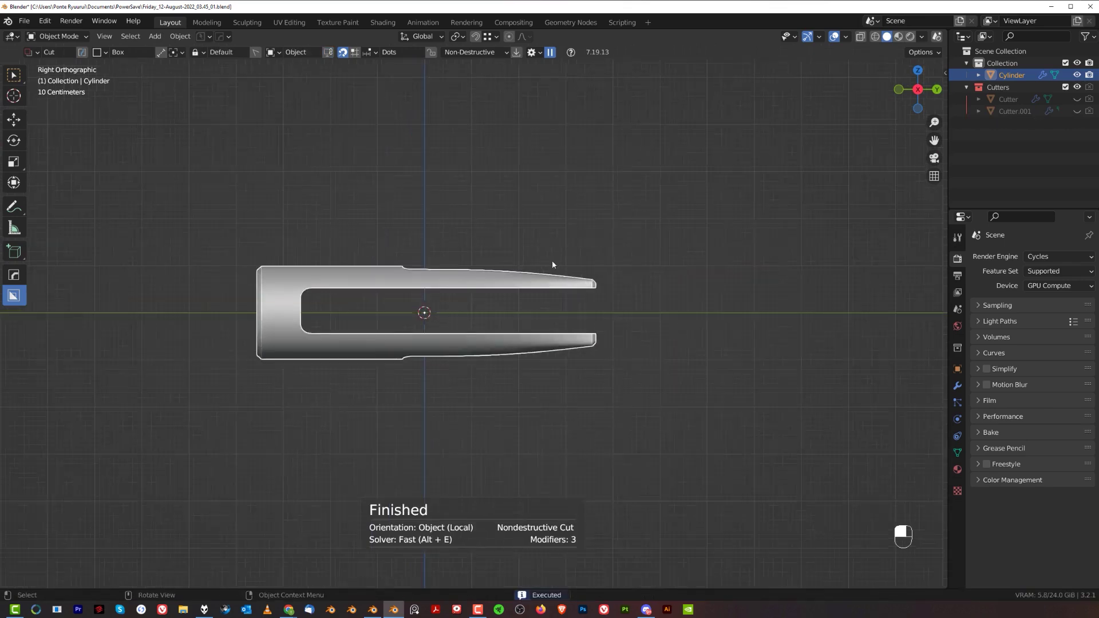
# Undo the open side cut through the square end
pyautogui.moveTo(552, 264)
pyautogui.mouseDown(button='middle')
pyautogui.moveTo(447, 339)
pyautogui.moveTo(541, 305)
pyautogui.moveTo(417, 201)
pyautogui.moveTo(458, 238)
pyautogui.moveTo(504, 232)
pyautogui.moveTo(532, 269)
pyautogui.mouseUp(button='middle')
pyautogui.press('KP_5')
pyautogui.hotkey('ctrl', 'z')
pyautogui.scroll(3, 565, 307)
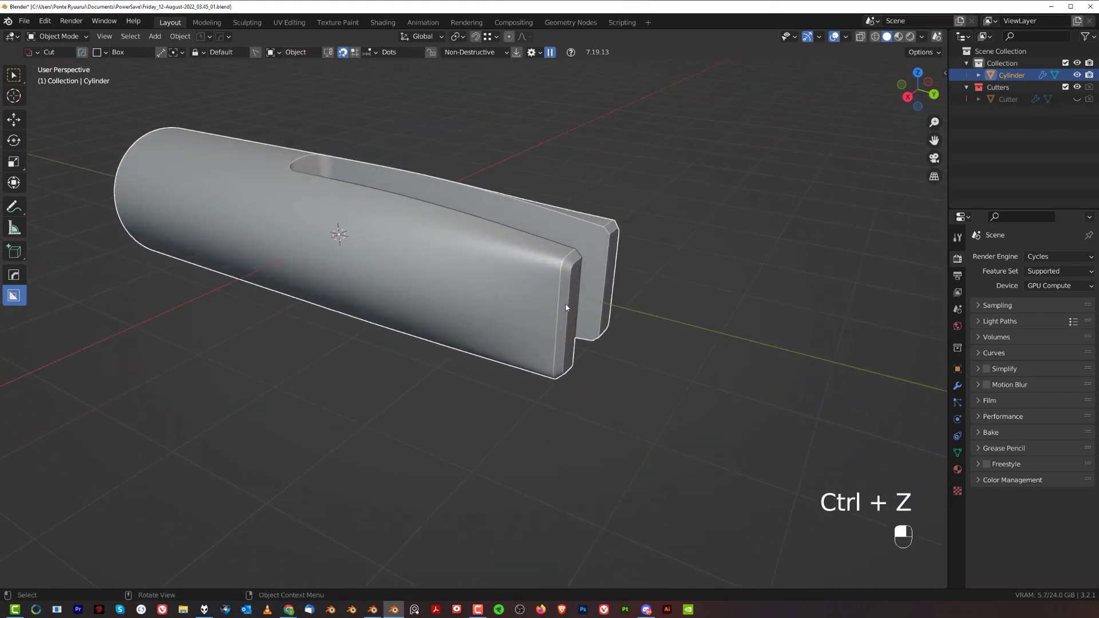
# Cut a closed, round-ended slot about 5.627 by 0.353 along the body's axis from the right view
pyautogui.moveTo(566, 307); pyautogui.dragTo(662, 373, button='middle')
pyautogui.press('KP_5')
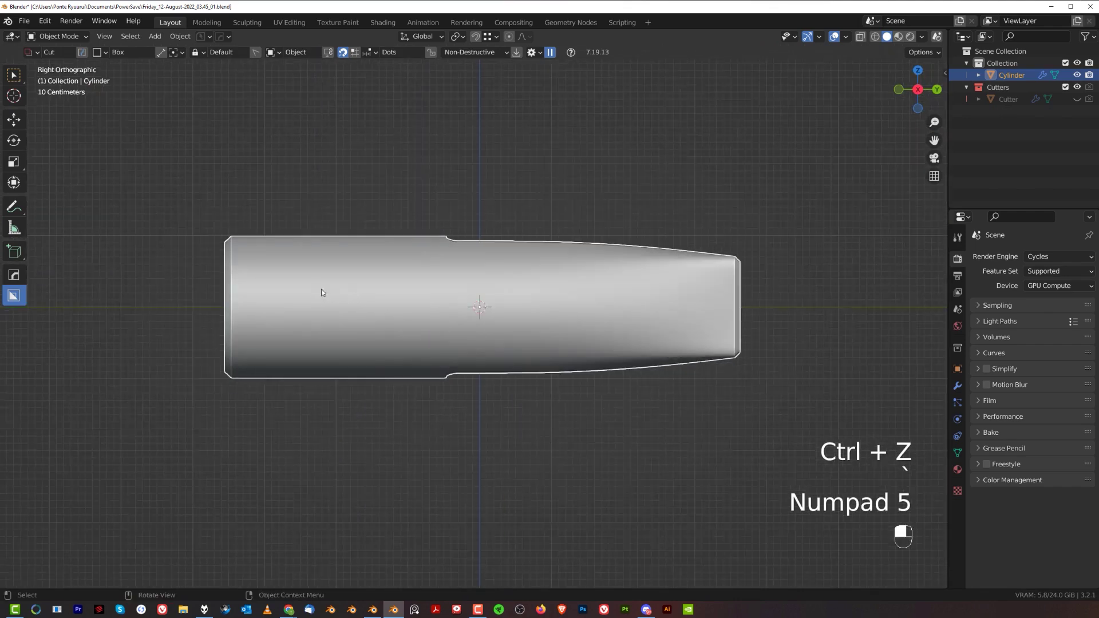
pyautogui.moveTo(298, 292); pyautogui.dragTo(703, 318)
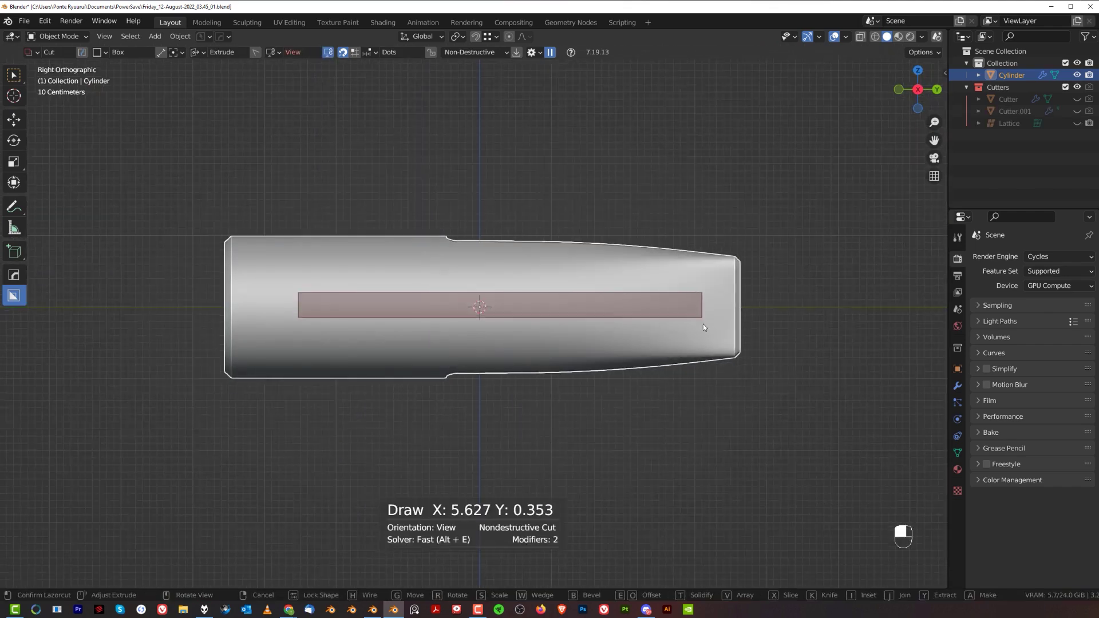
pyautogui.press('Tab')
pyautogui.click(742, 247)
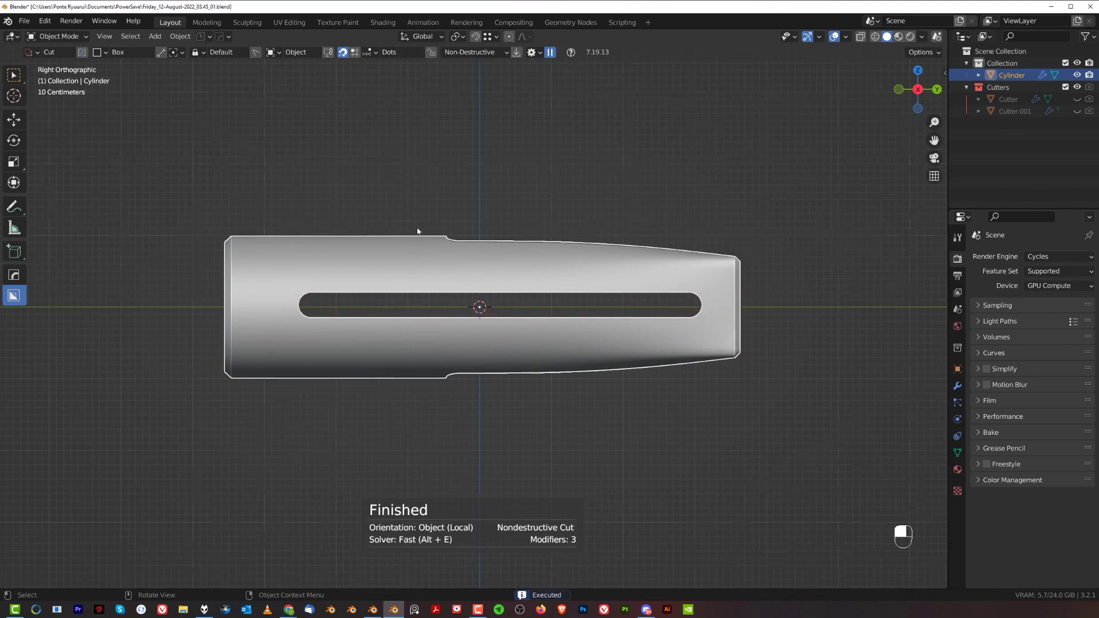
pyautogui.moveTo(417, 233); pyautogui.dragTo(404, 300, button='middle')
# Add an edge loop around the body before the side slot's rounded end at a factor of about -0.035, plus several loops across that end
pyautogui.press('KP_5')
pyautogui.scroll(6, 363, 307)
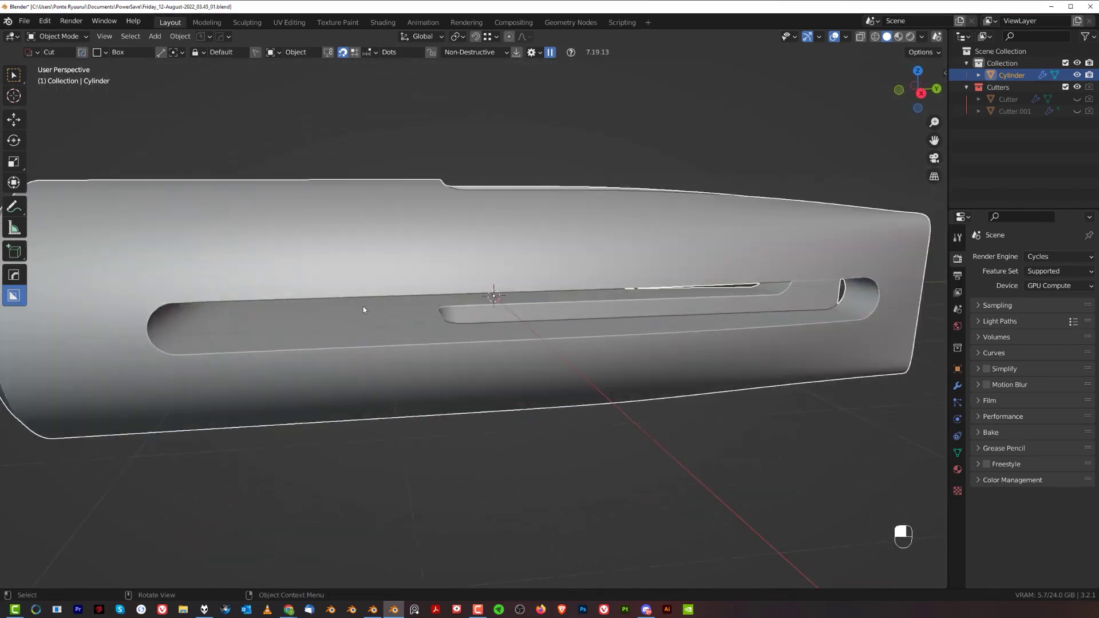
pyautogui.scroll(3, 407, 293)
pyautogui.keyDown('shift'); pyautogui.moveTo(405, 371); pyautogui.dragTo(458, 369, button='middle'); pyautogui.keyUp('shift')
pyautogui.press('Tab')
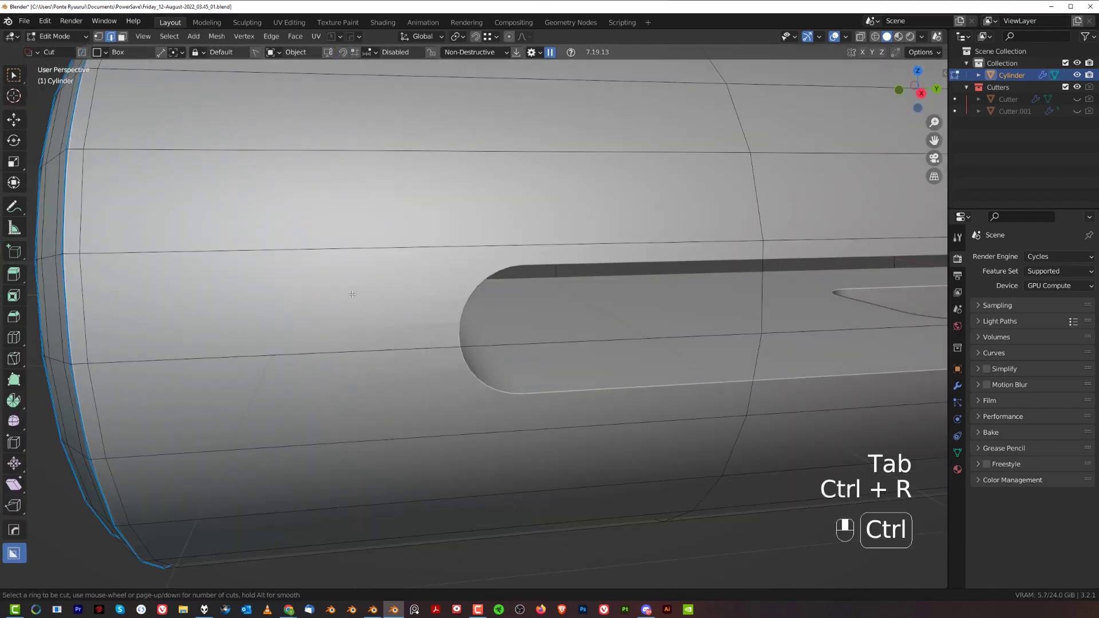
pyautogui.scroll(-3, 344, 323)
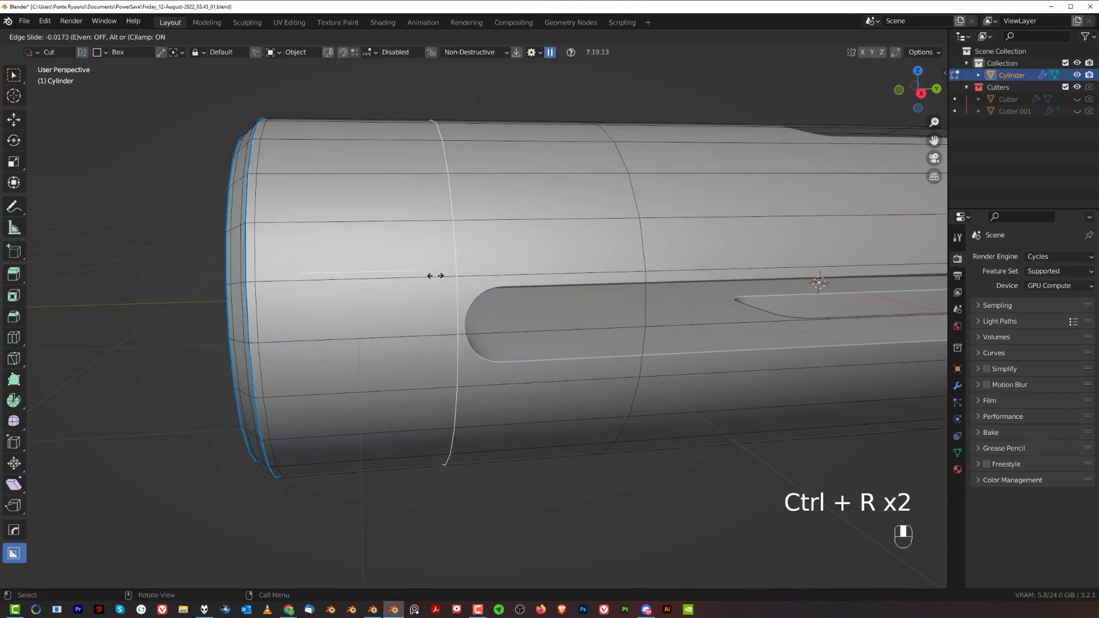
pyautogui.click(406, 274)
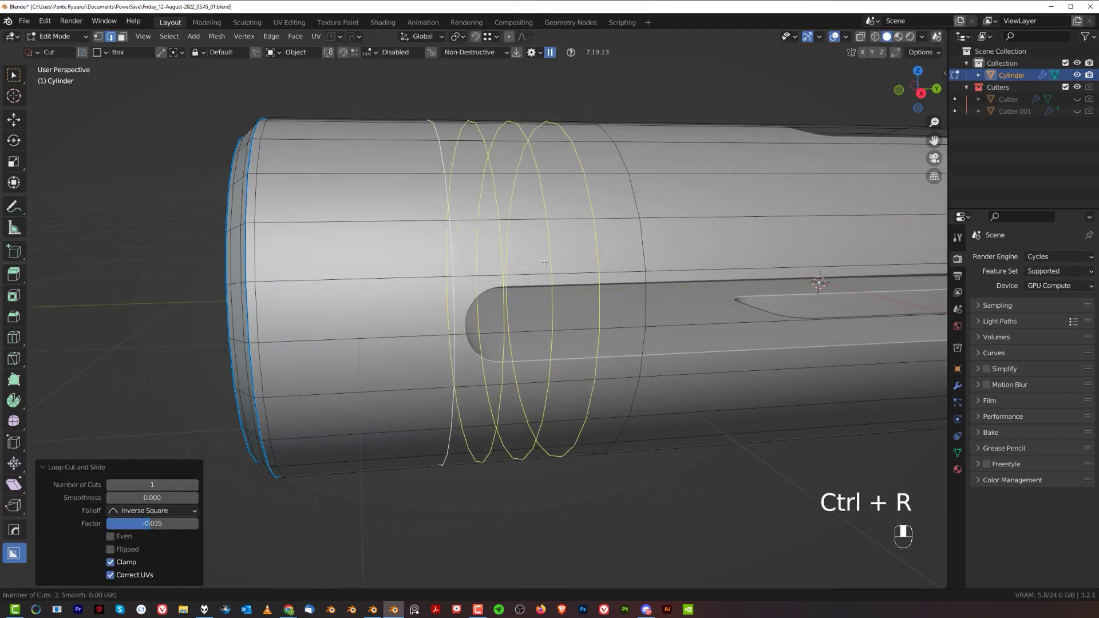
pyautogui.scroll(4, 544, 262)
pyautogui.press('Tab')
# Examine the surface shading around the side slot's rounded ends and along its edges
pyautogui.scroll(8, 530, 178)
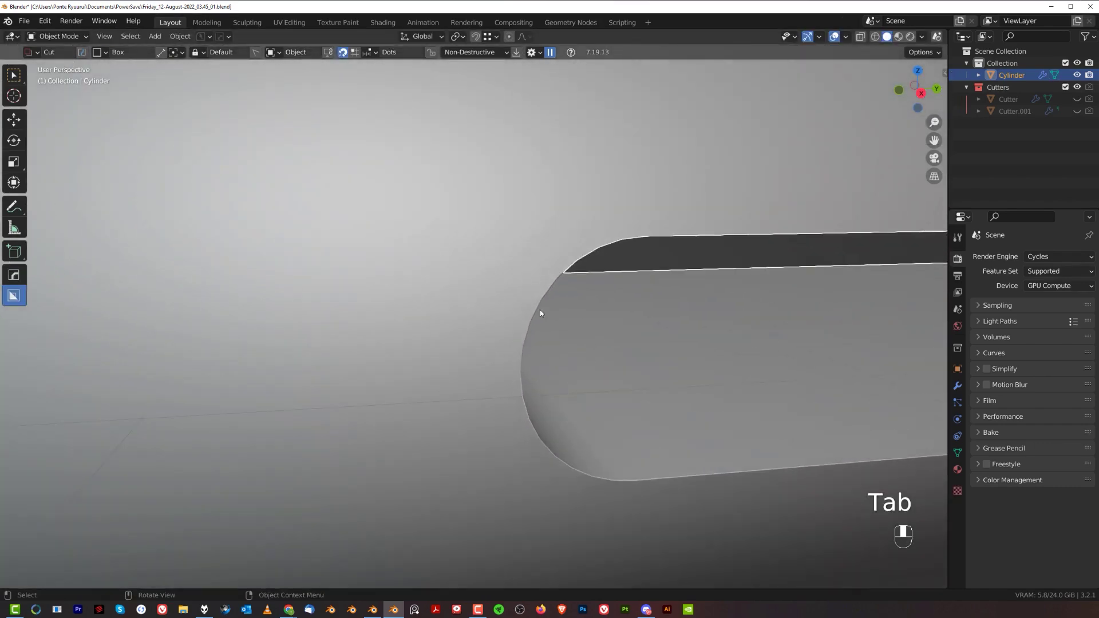
pyautogui.scroll(-8, 540, 313)
pyautogui.moveTo(534, 348); pyautogui.dragTo(486, 367, button='middle')
pyautogui.scroll(2, 390, 270)
pyautogui.scroll(2, 509, 375)
pyautogui.scroll(-7, 436, 307)
pyautogui.scroll(2, 478, 353)
pyautogui.keyDown('shift'); pyautogui.moveTo(470, 301); pyautogui.dragTo(462, 262, button='middle'); pyautogui.keyUp('shift')
pyautogui.scroll(2, 443, 369)
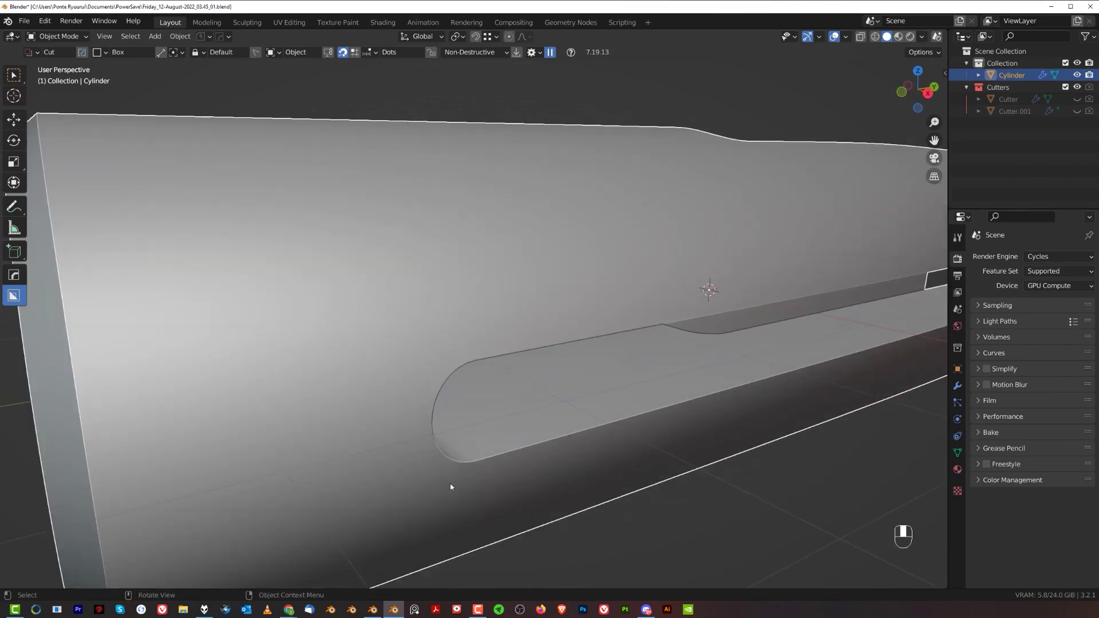
pyautogui.scroll(-3, 623, 279)
pyautogui.keyDown('shift'); pyautogui.moveTo(622, 349); pyautogui.dragTo(570, 372, button='middle'); pyautogui.keyUp('shift')
pyautogui.keyDown('shift'); pyautogui.moveTo(570, 356); pyautogui.dragTo(430, 377, button='middle'); pyautogui.keyUp('shift')
pyautogui.moveTo(538, 323); pyautogui.dragTo(509, 267, button='middle')
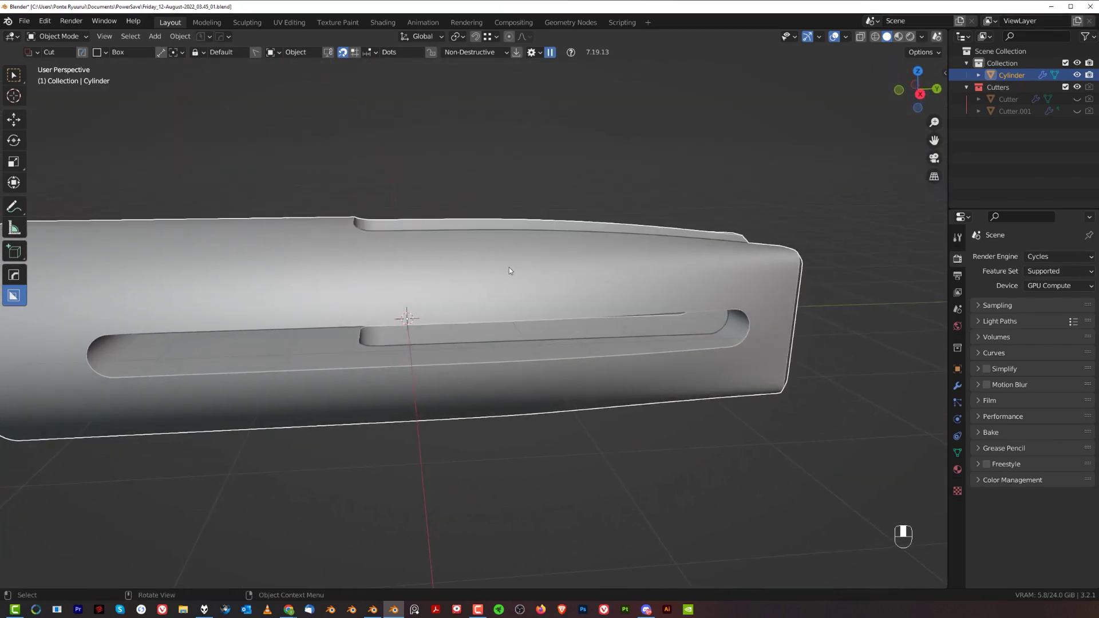
# Inspect the whole body with both slot cuts from several sides
pyautogui.press('`')
pyautogui.press('KP_5')
pyautogui.press('KP_5')
pyautogui.scroll(-3, 389, 338)
pyautogui.moveTo(383, 337); pyautogui.dragTo(606, 236, button='middle')
pyautogui.moveTo(360, 344); pyautogui.dragTo(611, 292, button='middle')
pyautogui.scroll(-2, 520, 258)
pyautogui.moveTo(409, 316); pyautogui.dragTo(543, 343, button='middle')
pyautogui.scroll(3, 546, 330)
pyautogui.keyDown('shift'); pyautogui.moveTo(517, 291); pyautogui.dragTo(635, 270, button='middle'); pyautogui.keyUp('shift')
pyautogui.moveTo(492, 295); pyautogui.dragTo(559, 189, button='middle')
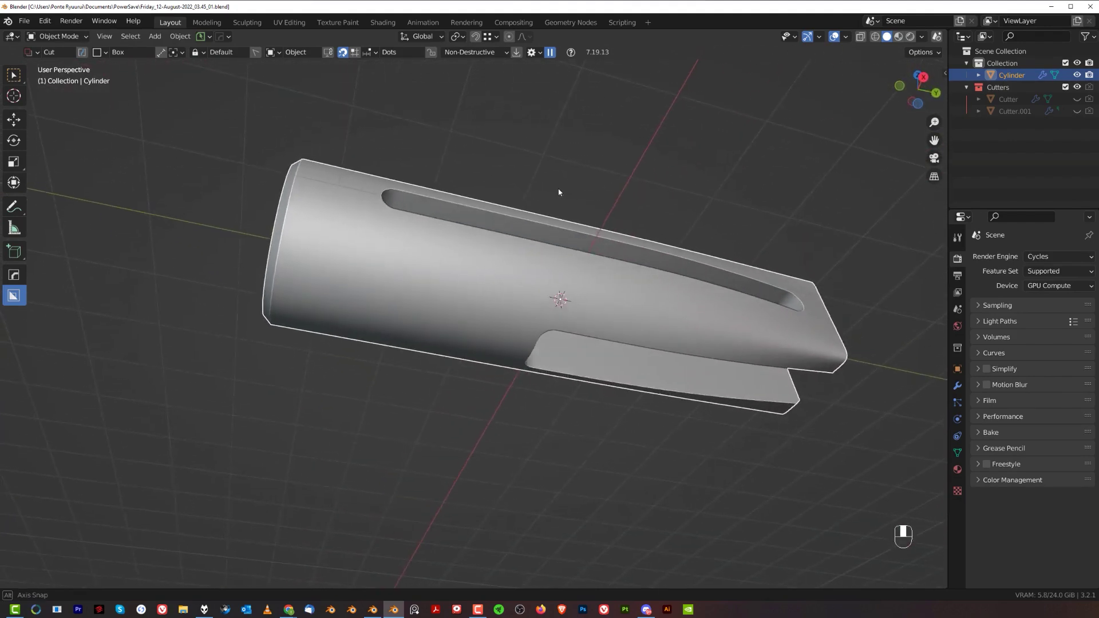